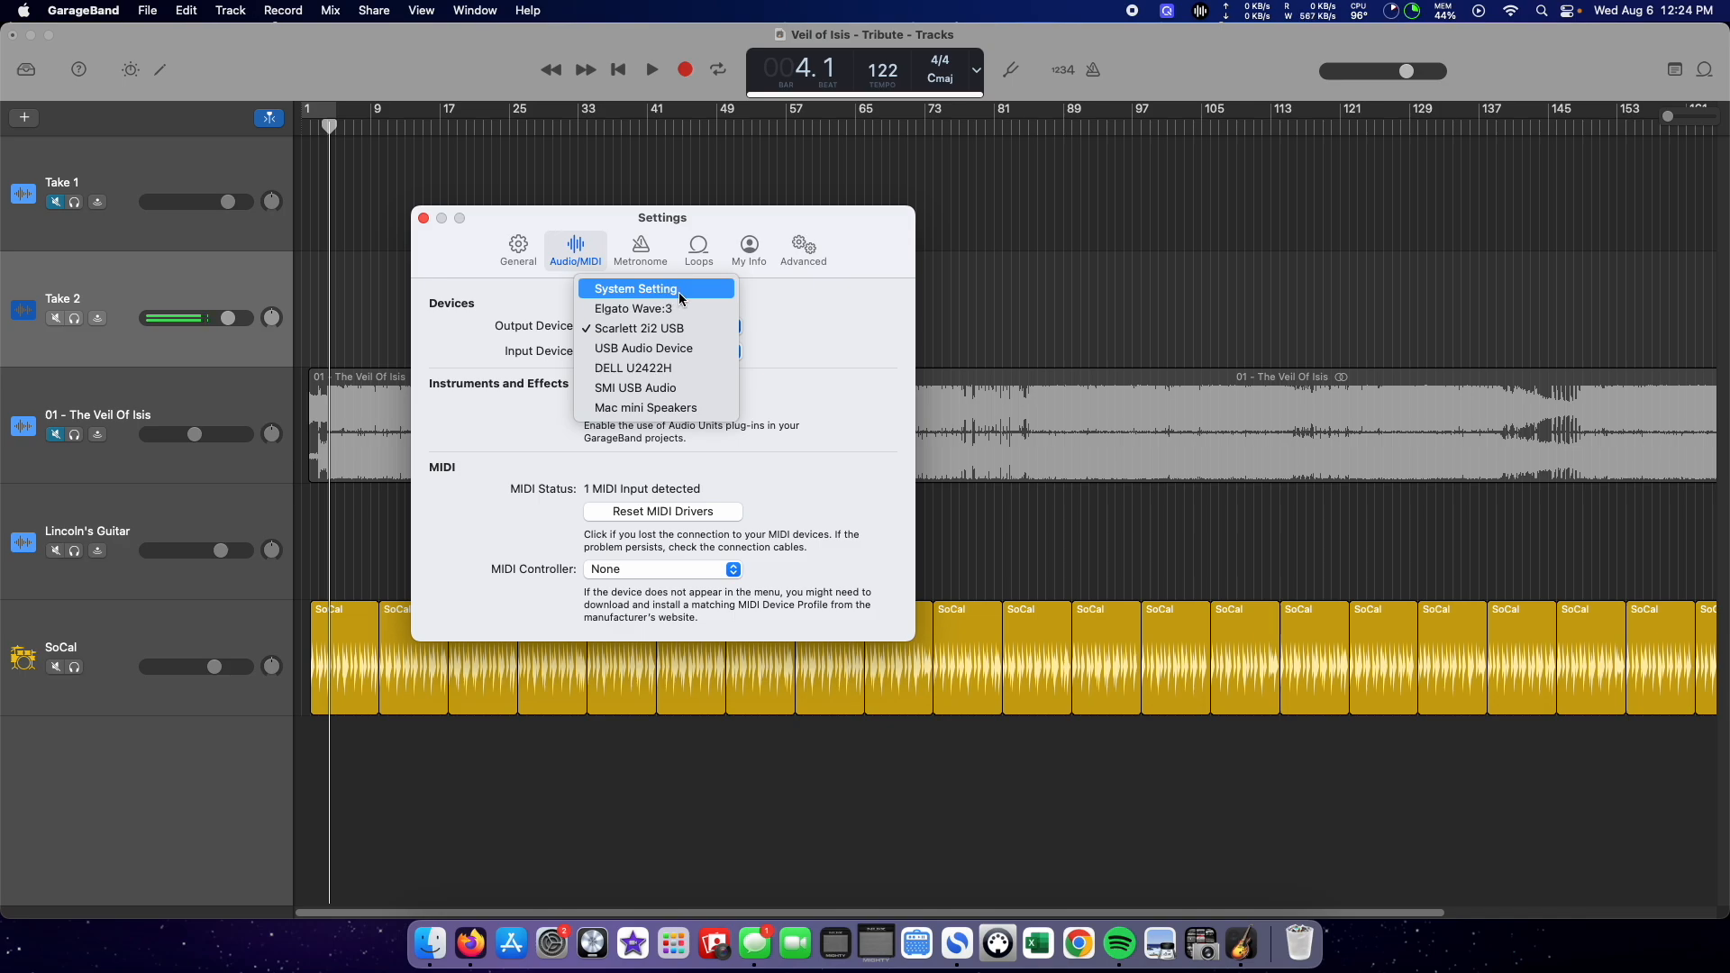
Step: Examine the available output and input devices in the Audio/MIDI settings, and close the settings window
click(791, 301)
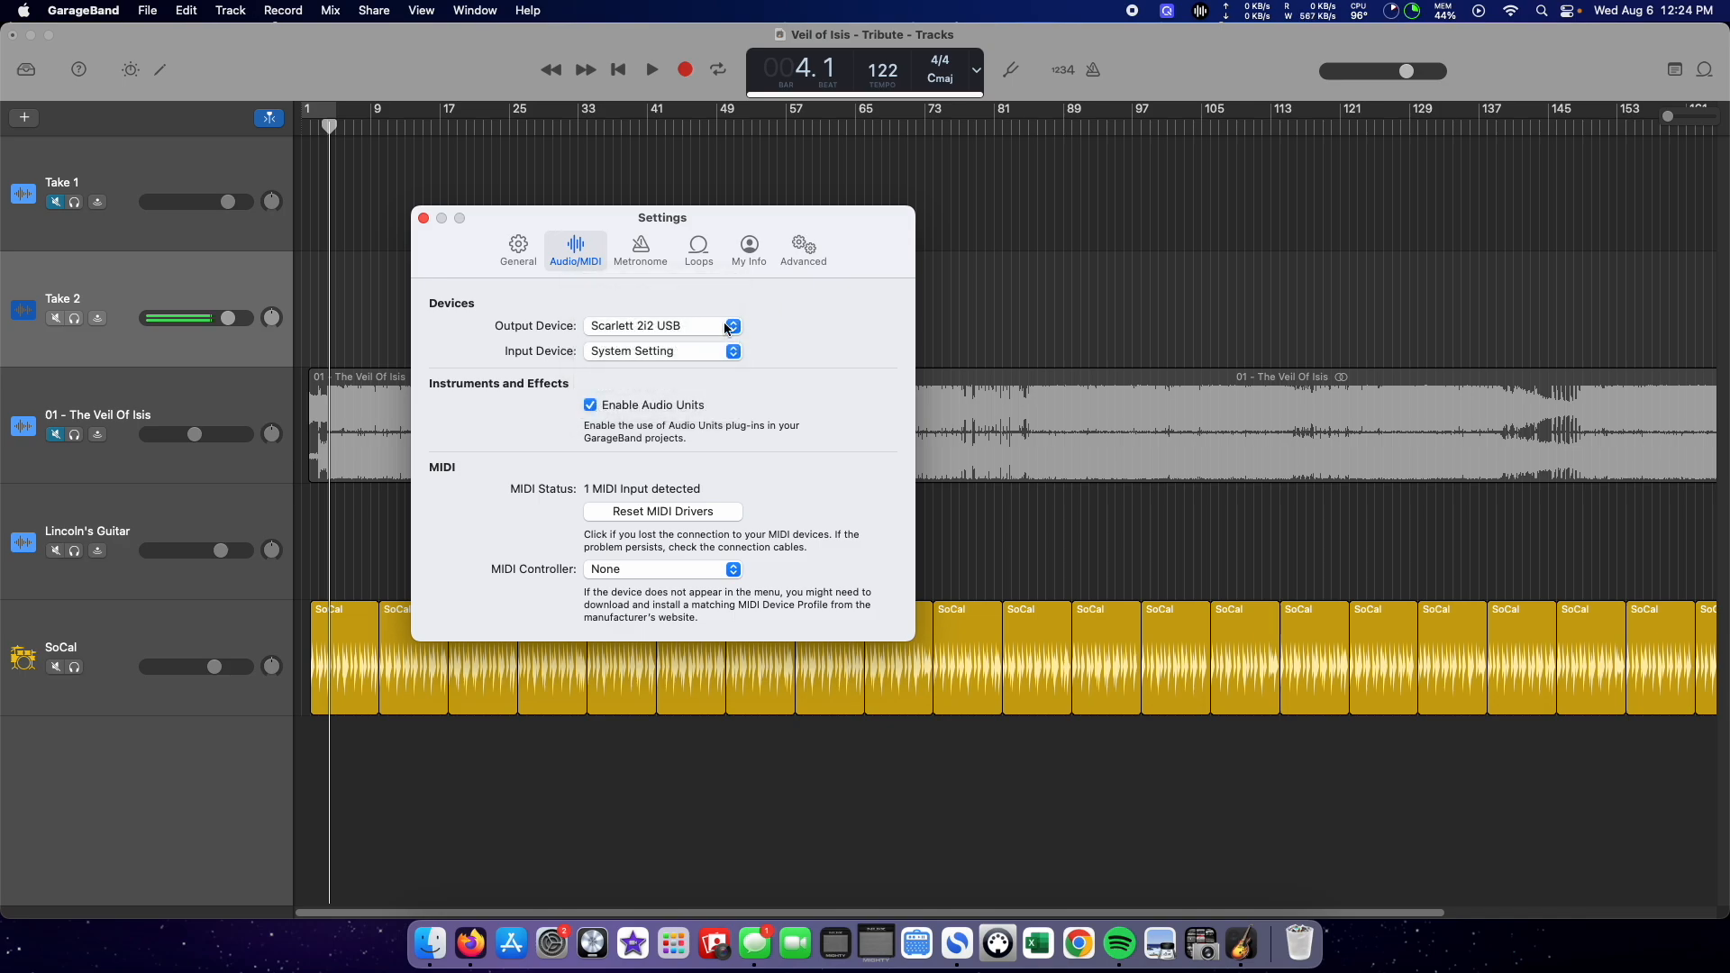
click(734, 328)
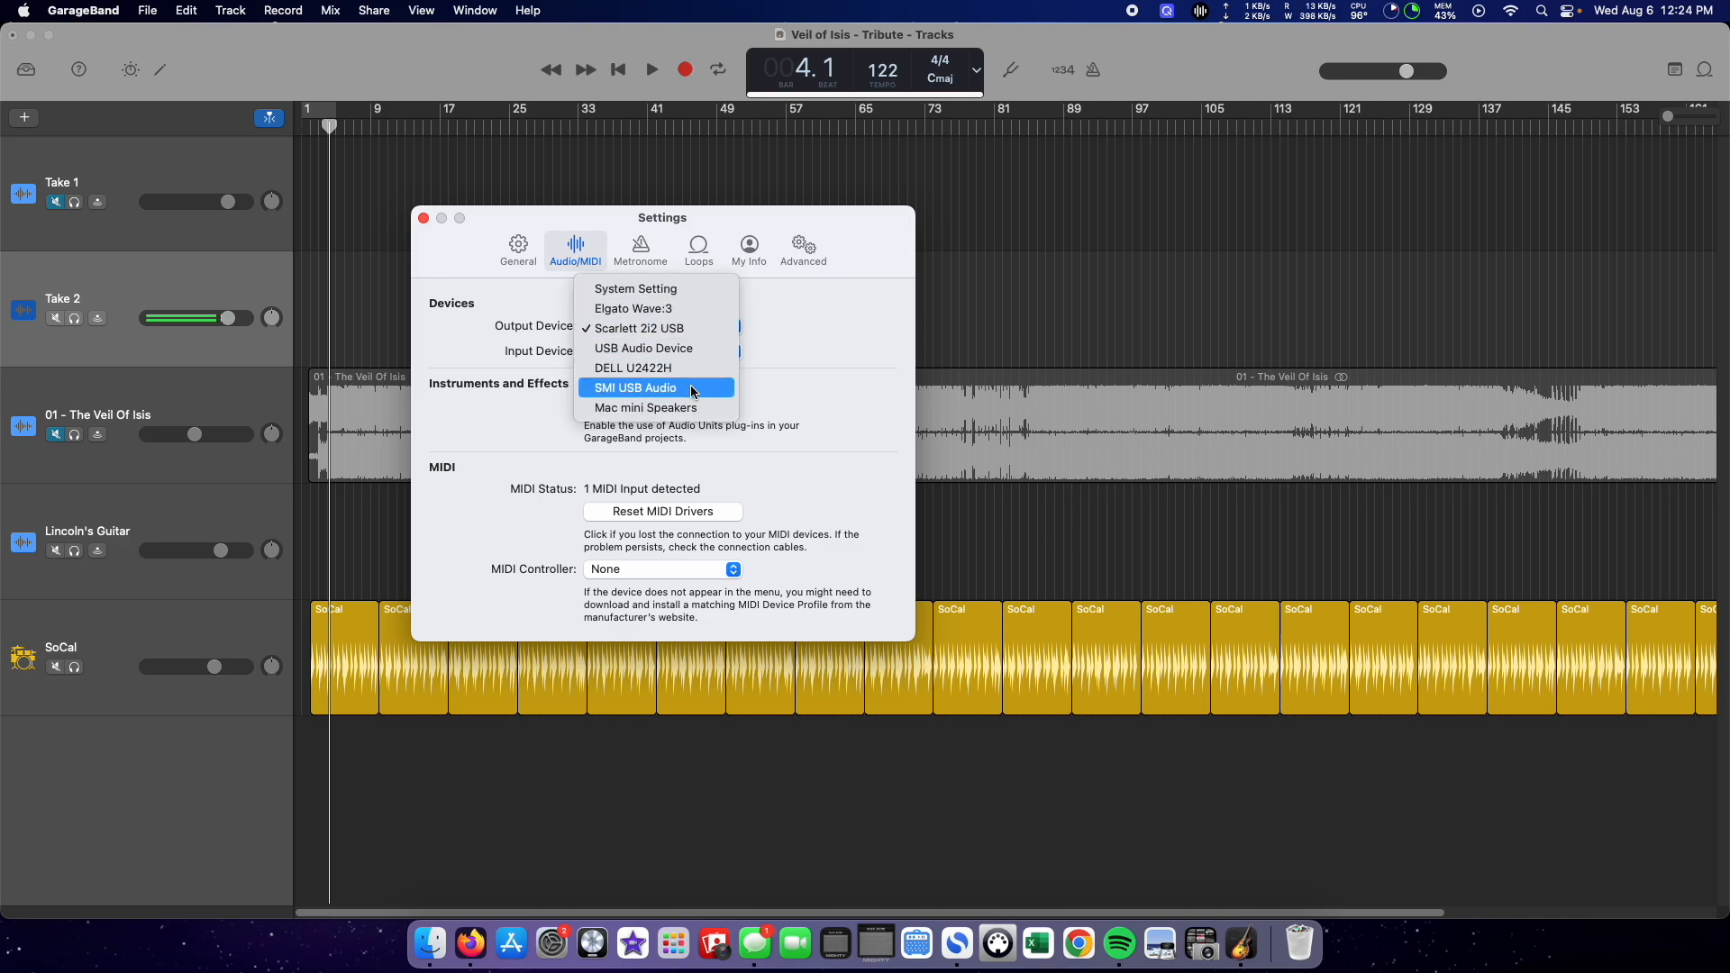
click(717, 328)
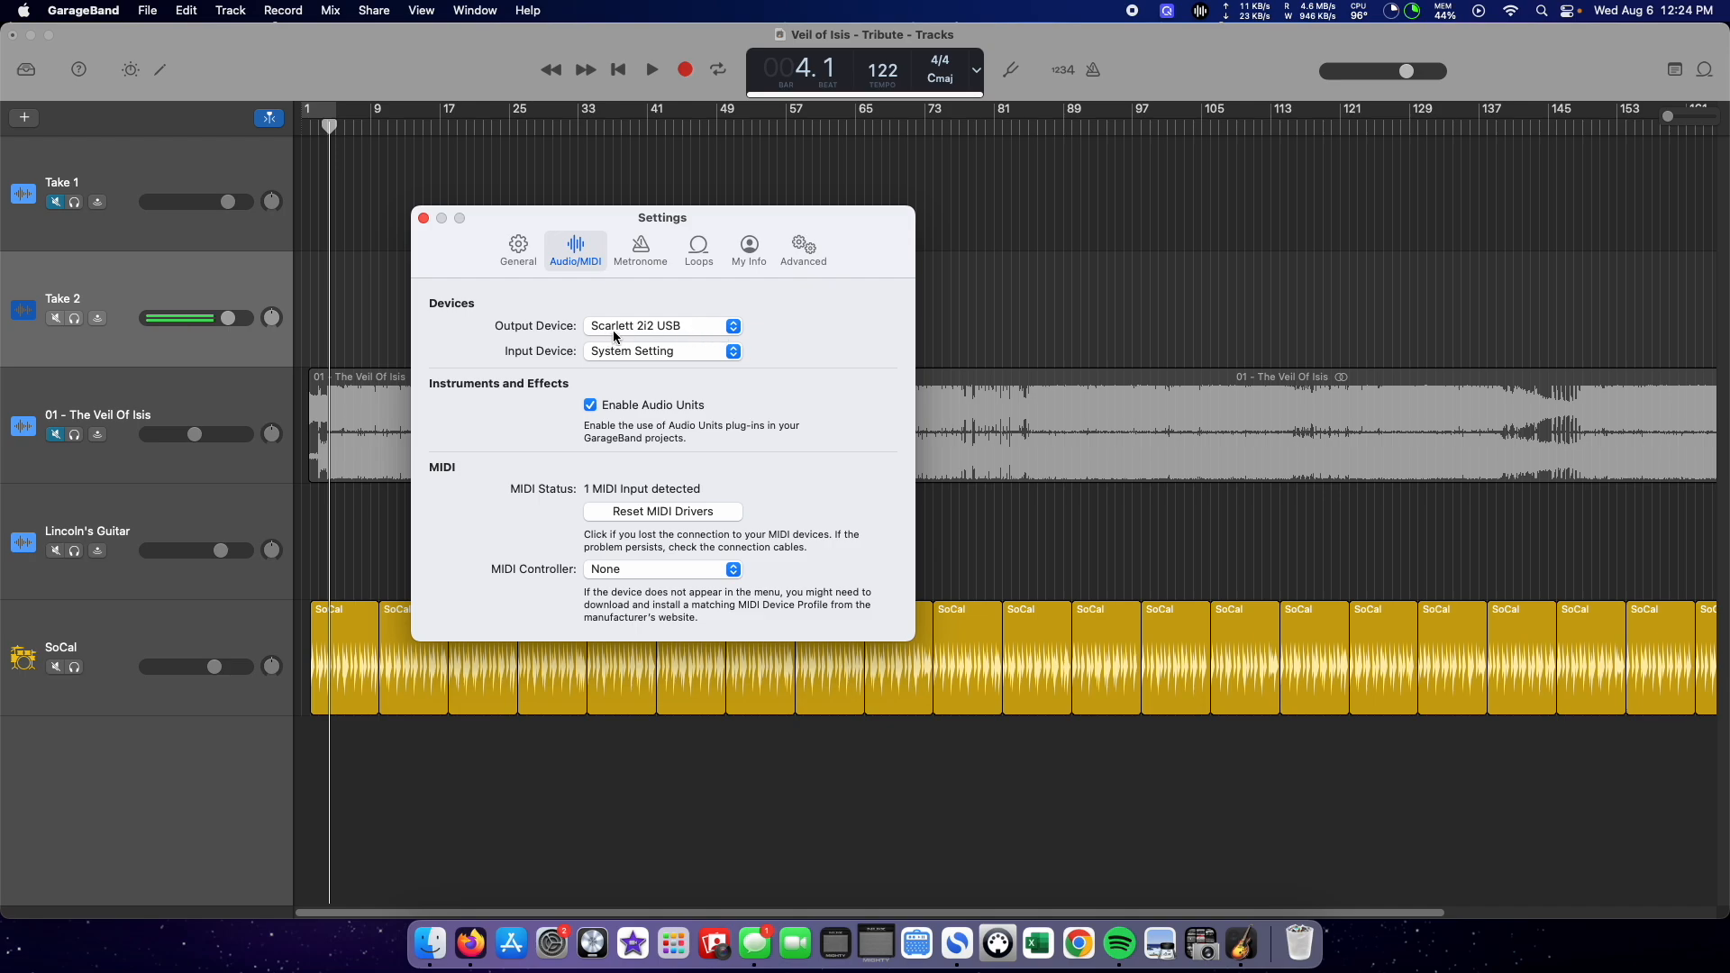
click(717, 326)
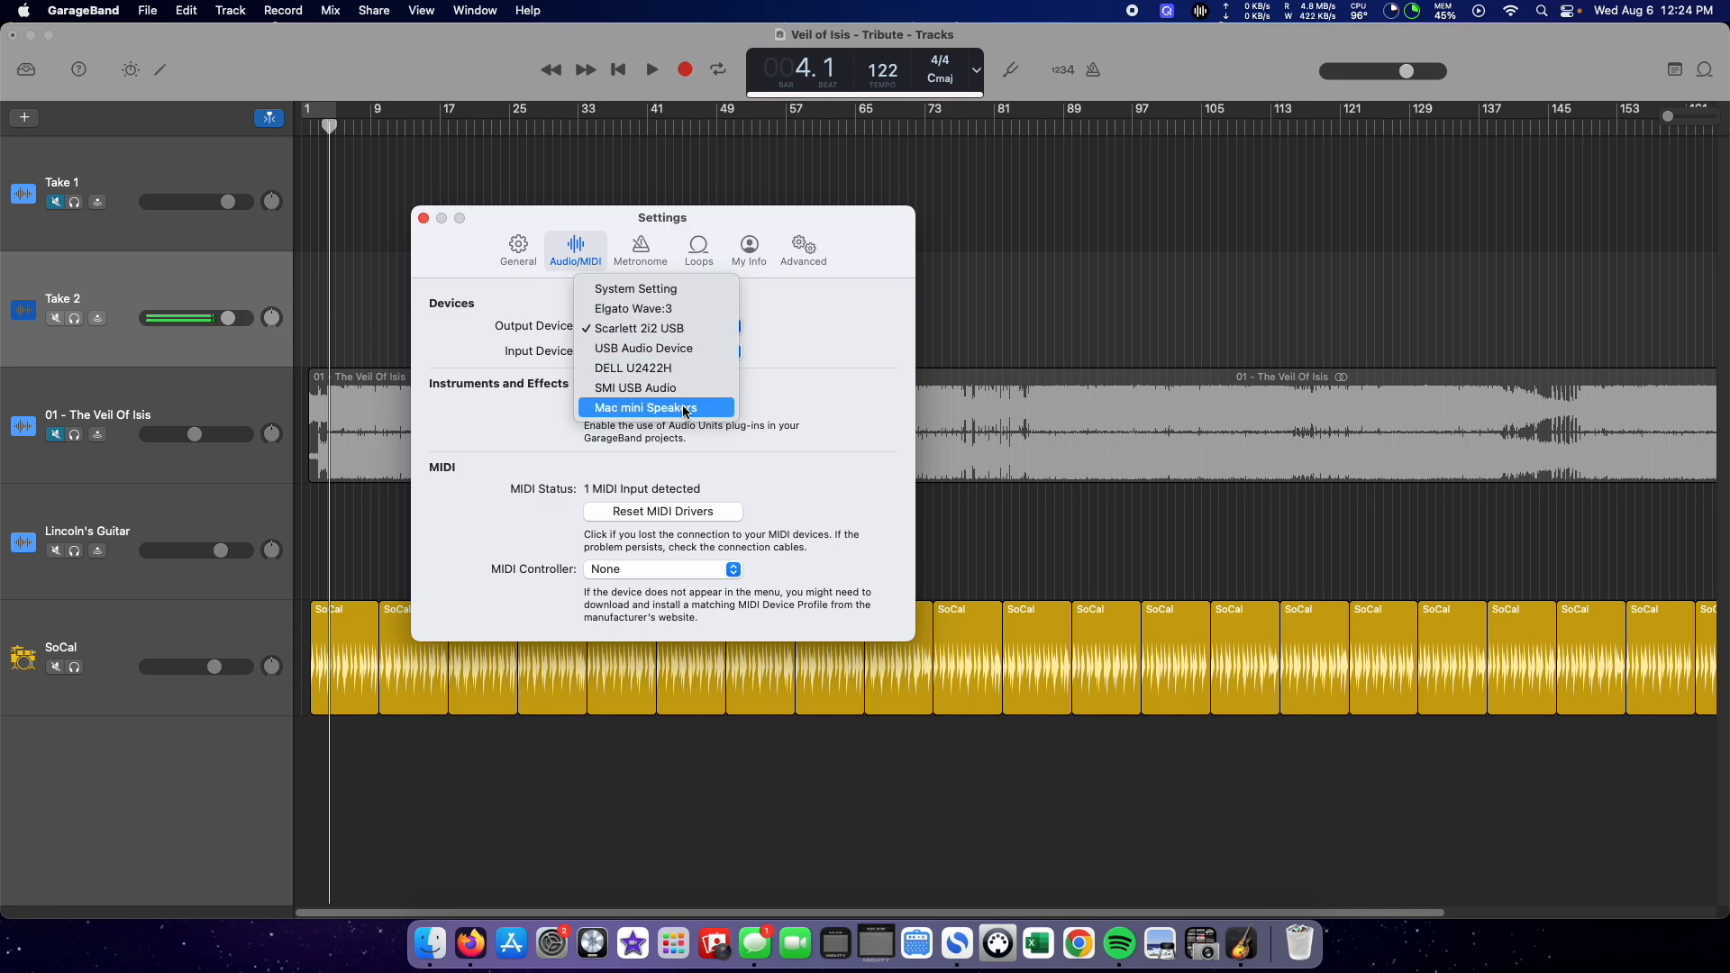
click(824, 315)
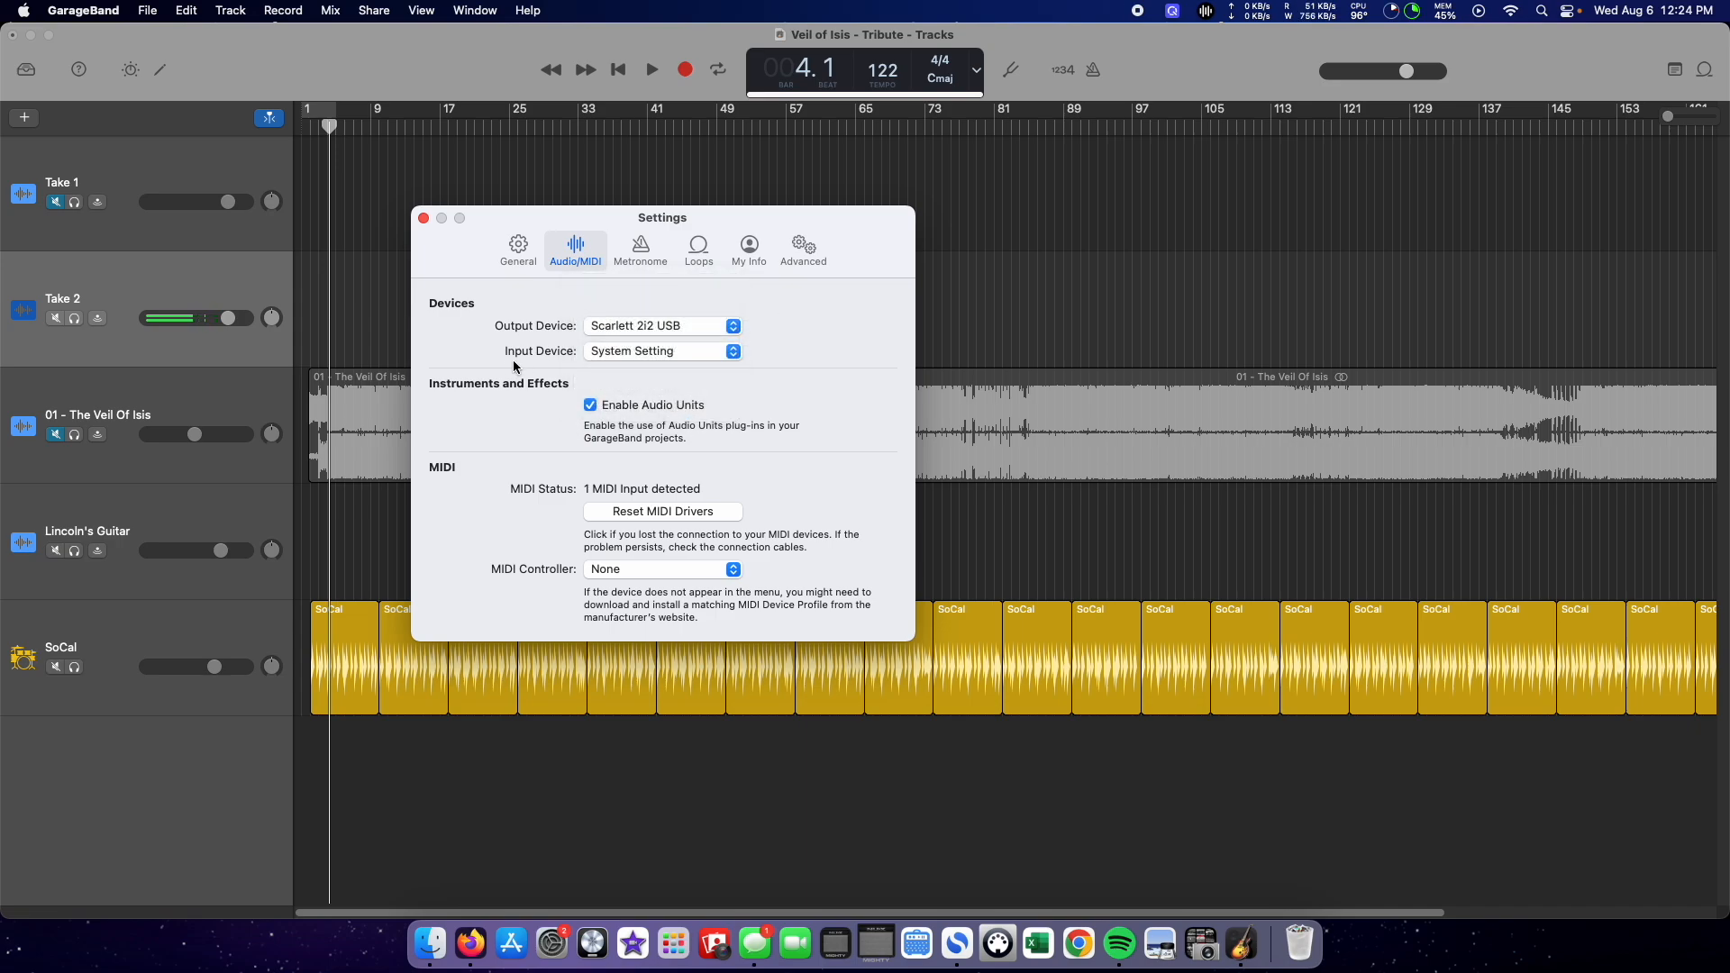
click(649, 354)
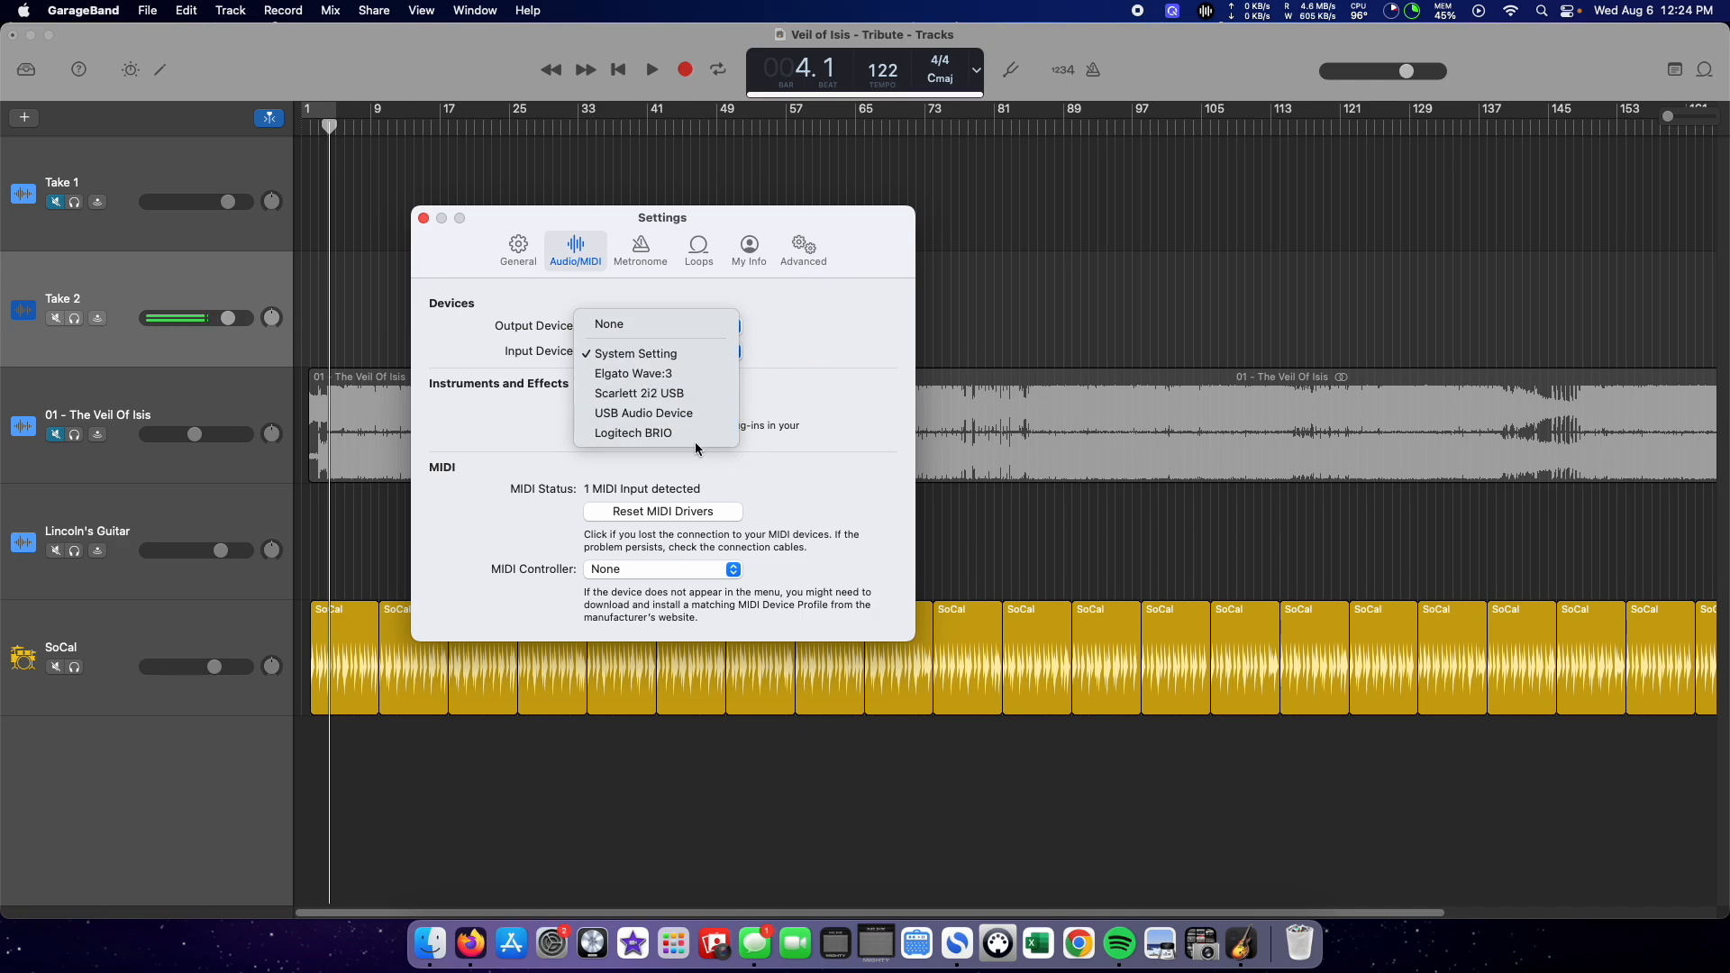
click(815, 331)
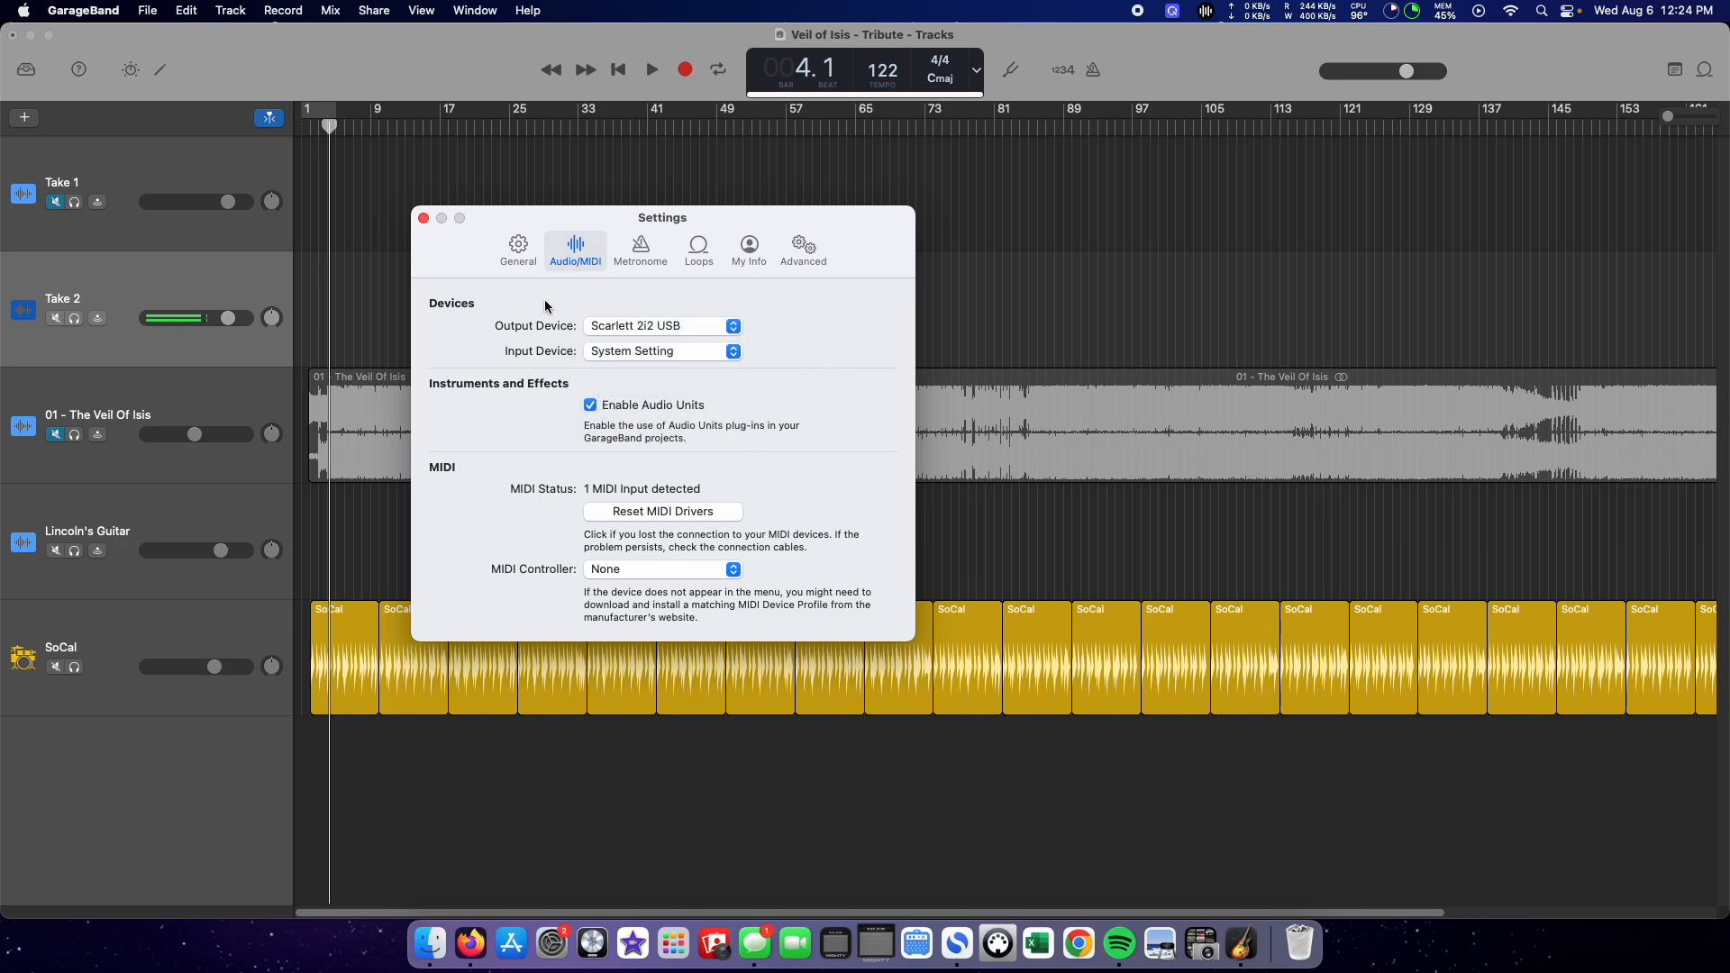
click(424, 218)
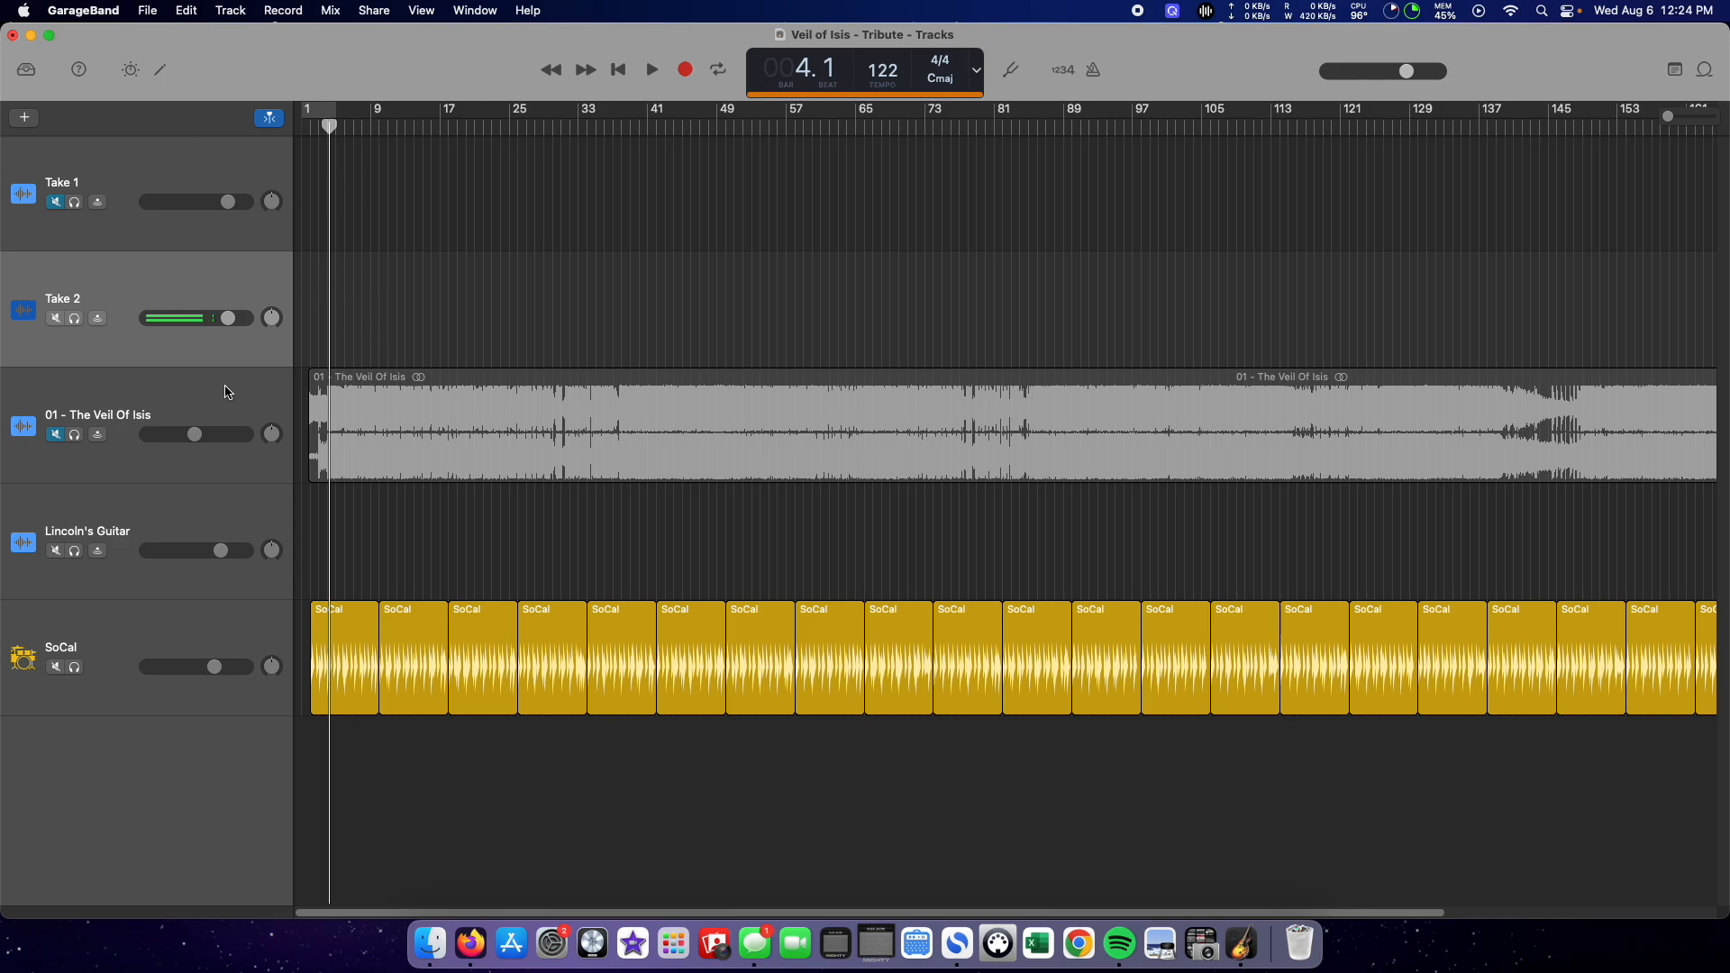
click(113, 191)
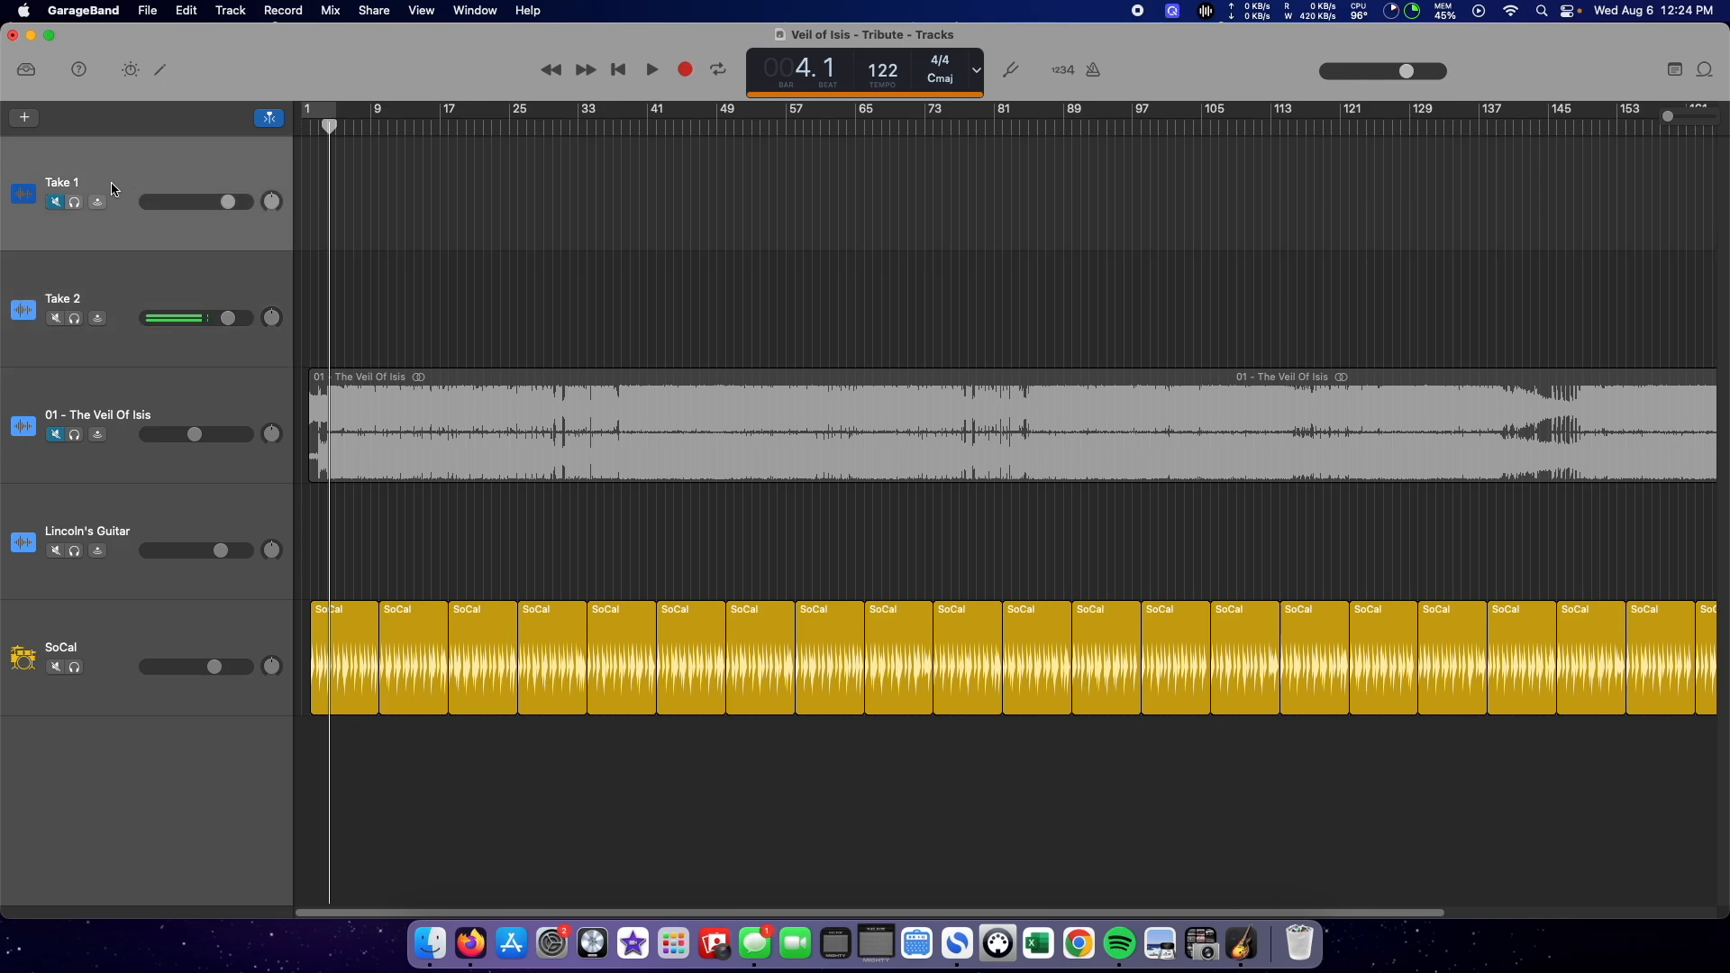
right_click(128, 758)
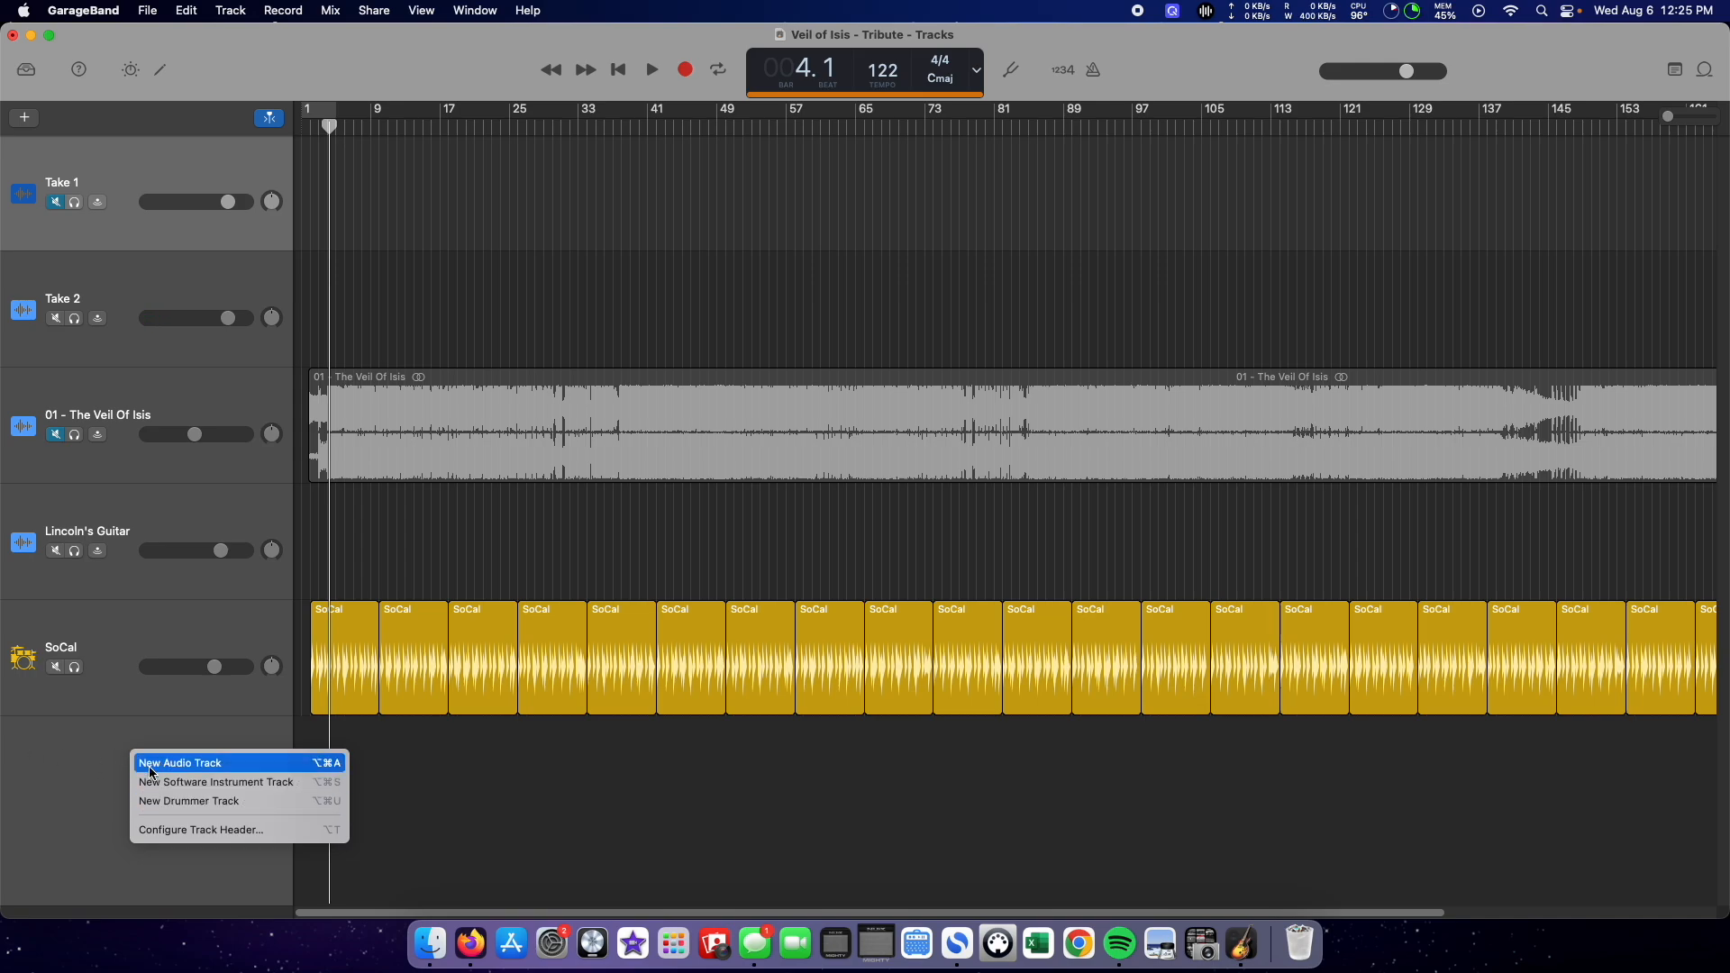
click(86, 763)
right_click(206, 749)
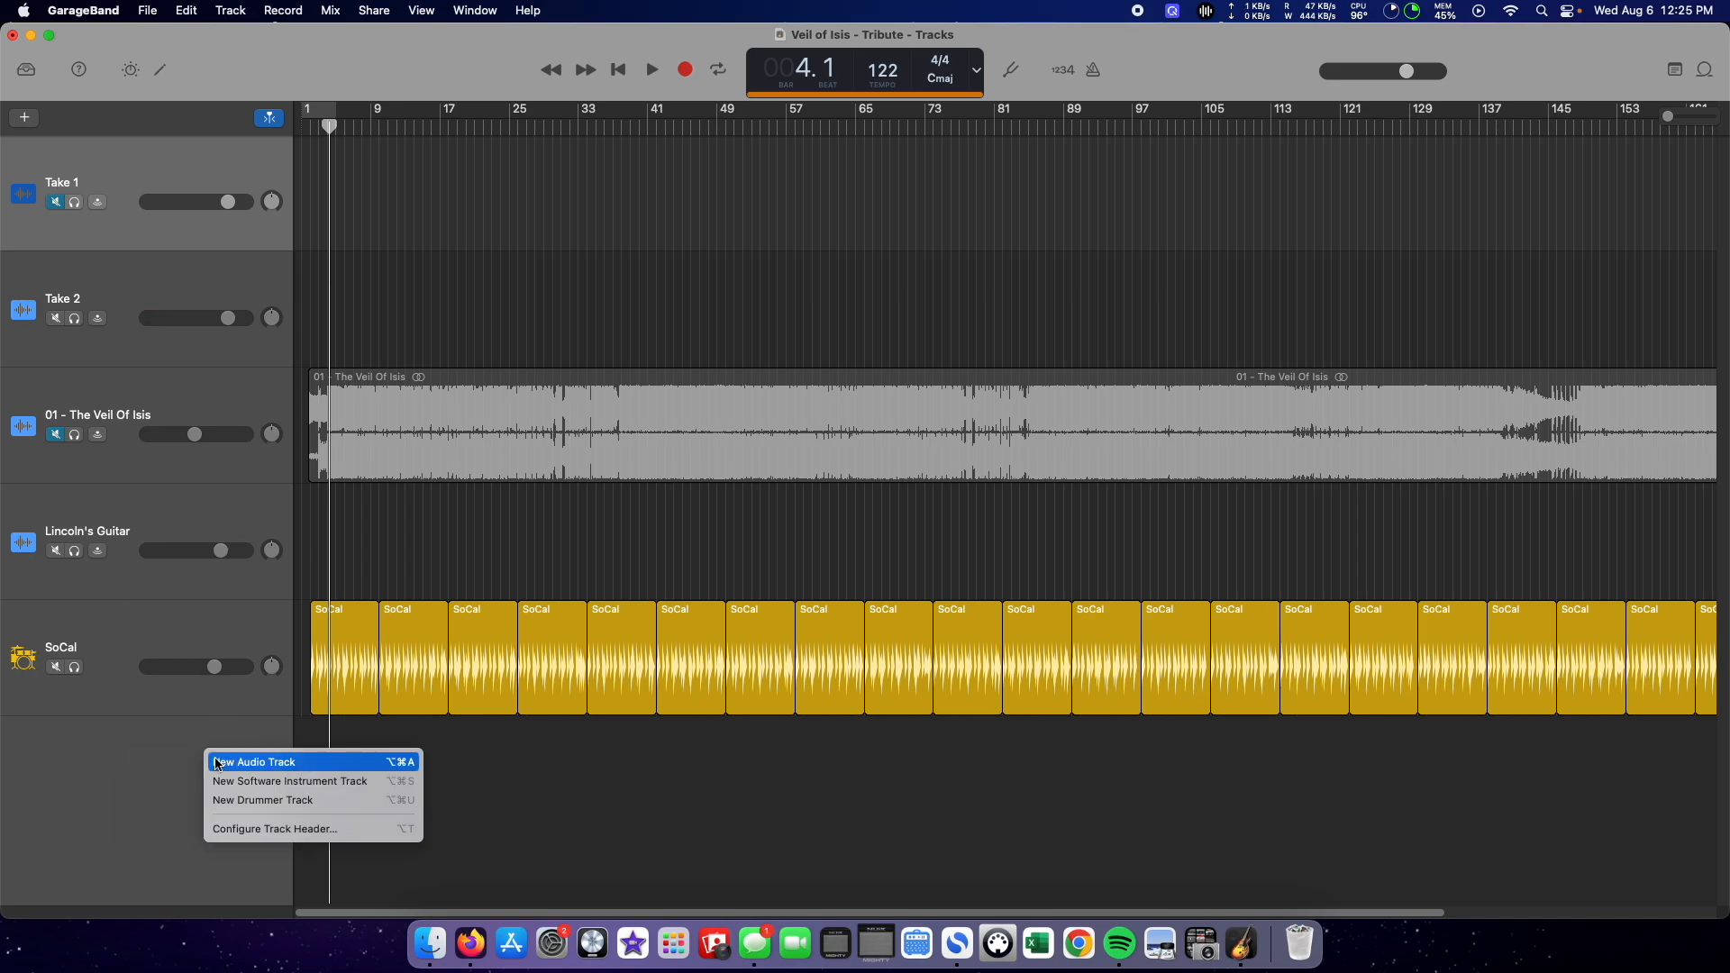
click(129, 753)
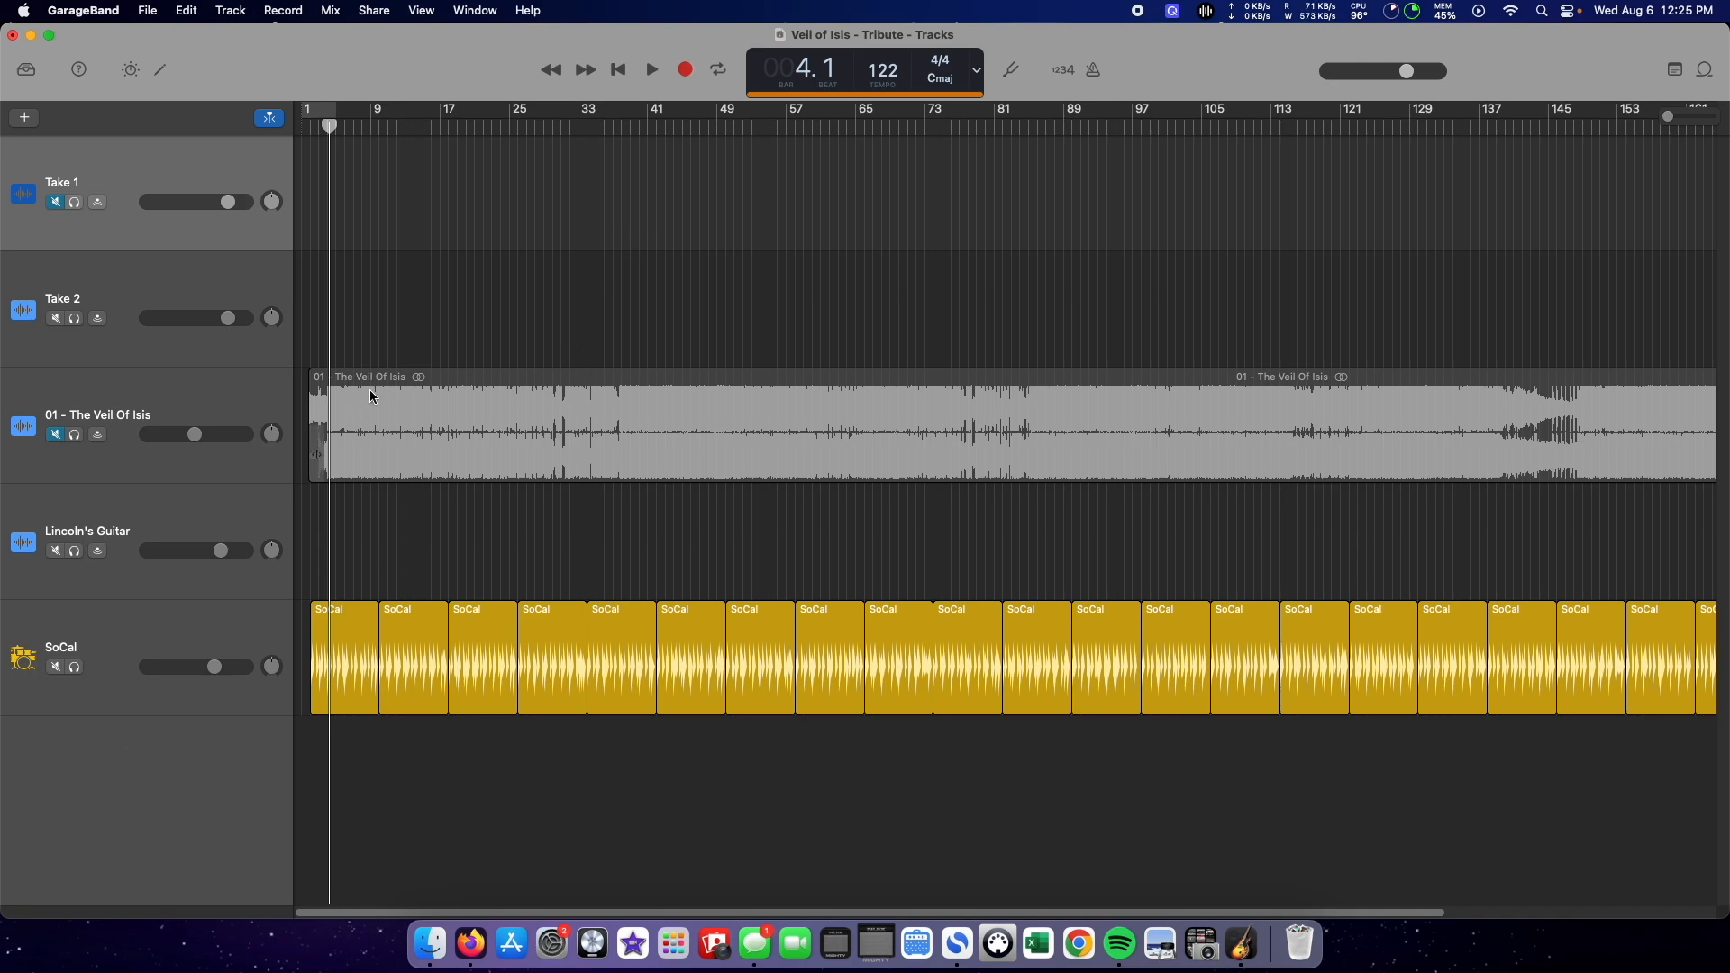
Step: Mute the SoCal drummer track and unmute the 01 - The Veil Of Isis track, trying its solo on and off
click(638, 389)
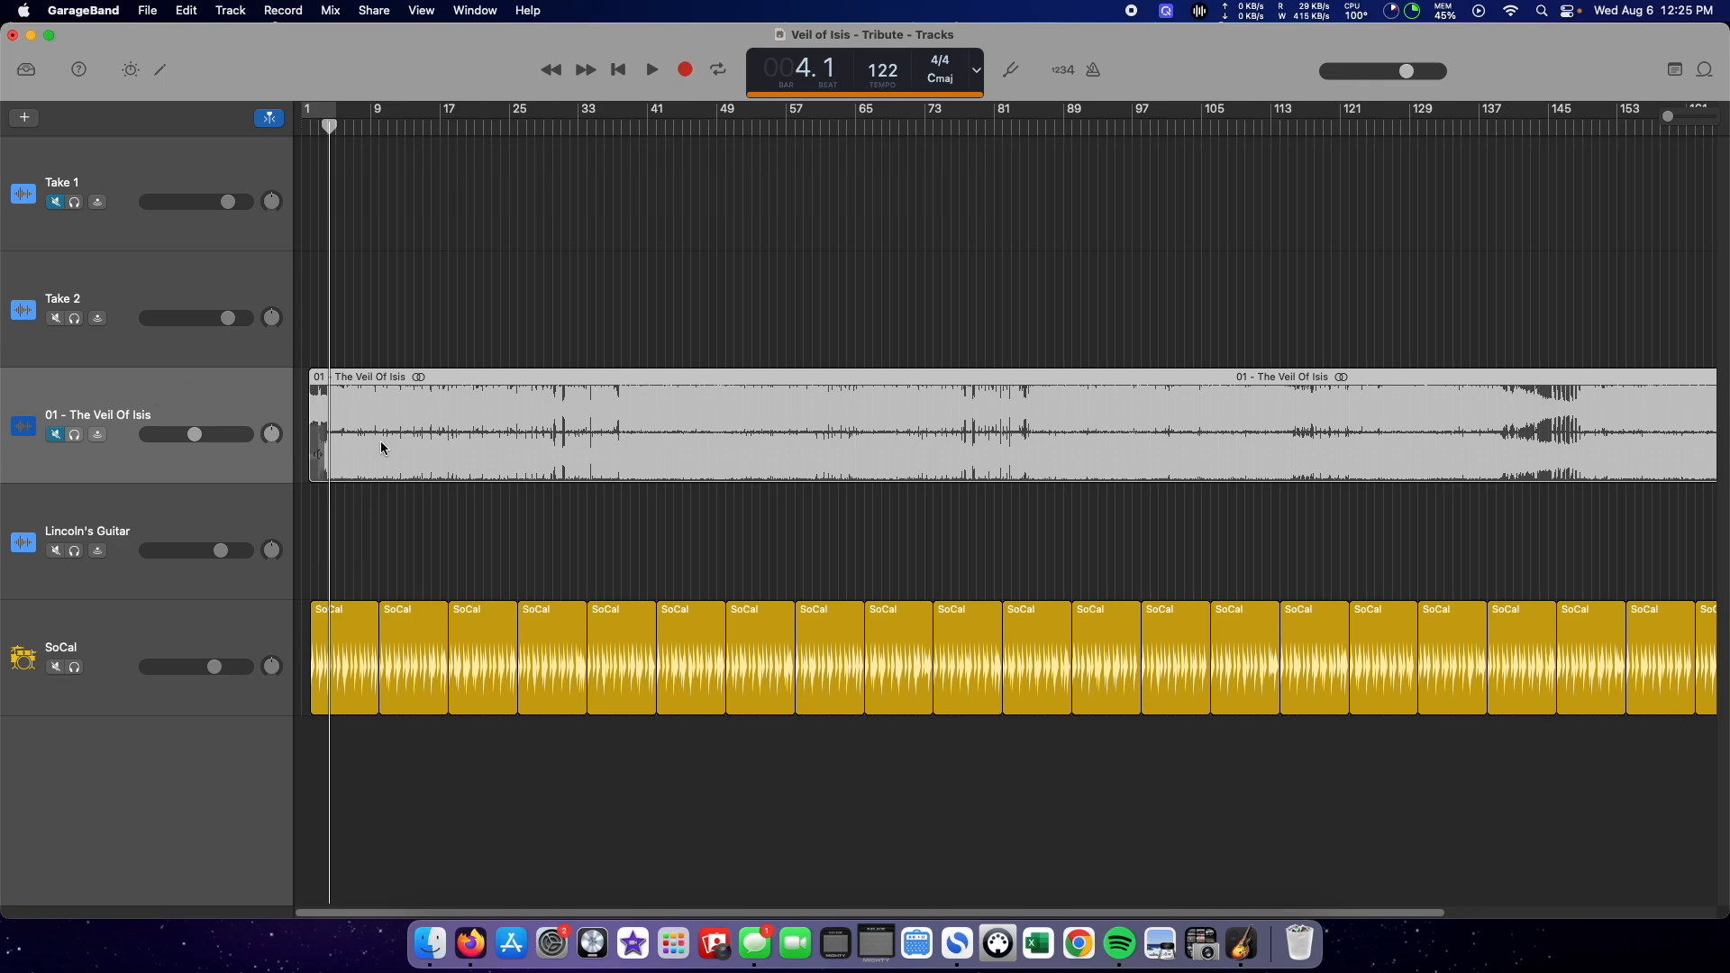
click(55, 667)
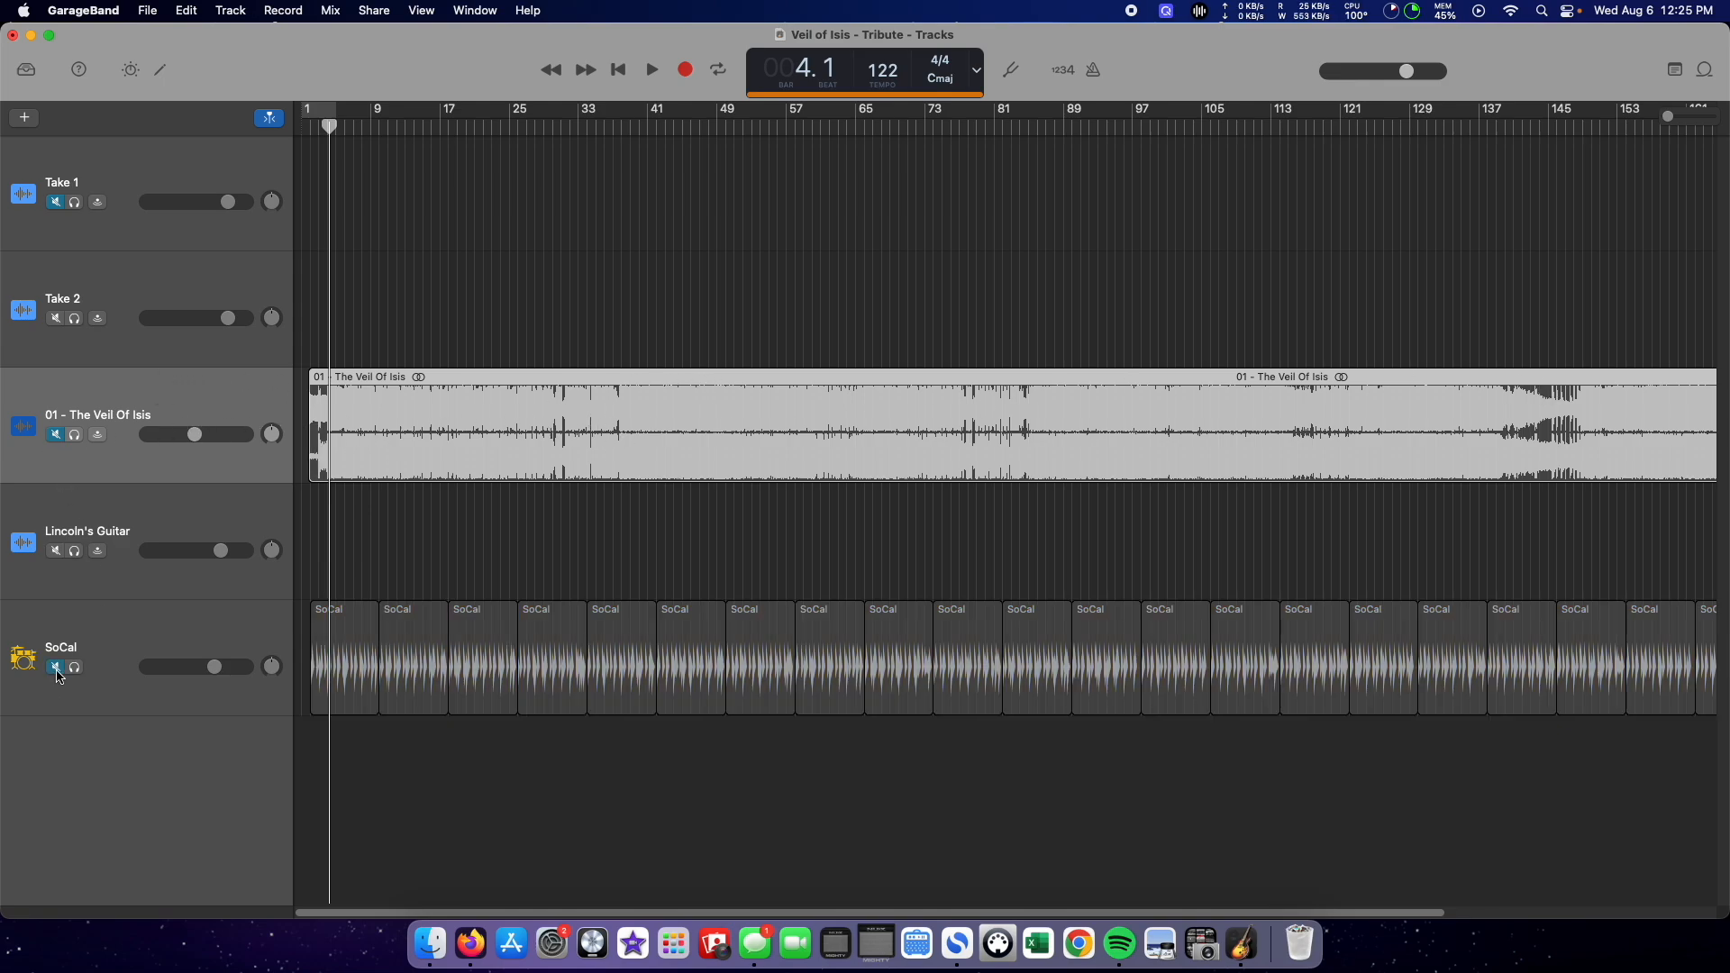
click(56, 435)
click(56, 436)
click(57, 436)
click(57, 436)
click(57, 436)
click(75, 435)
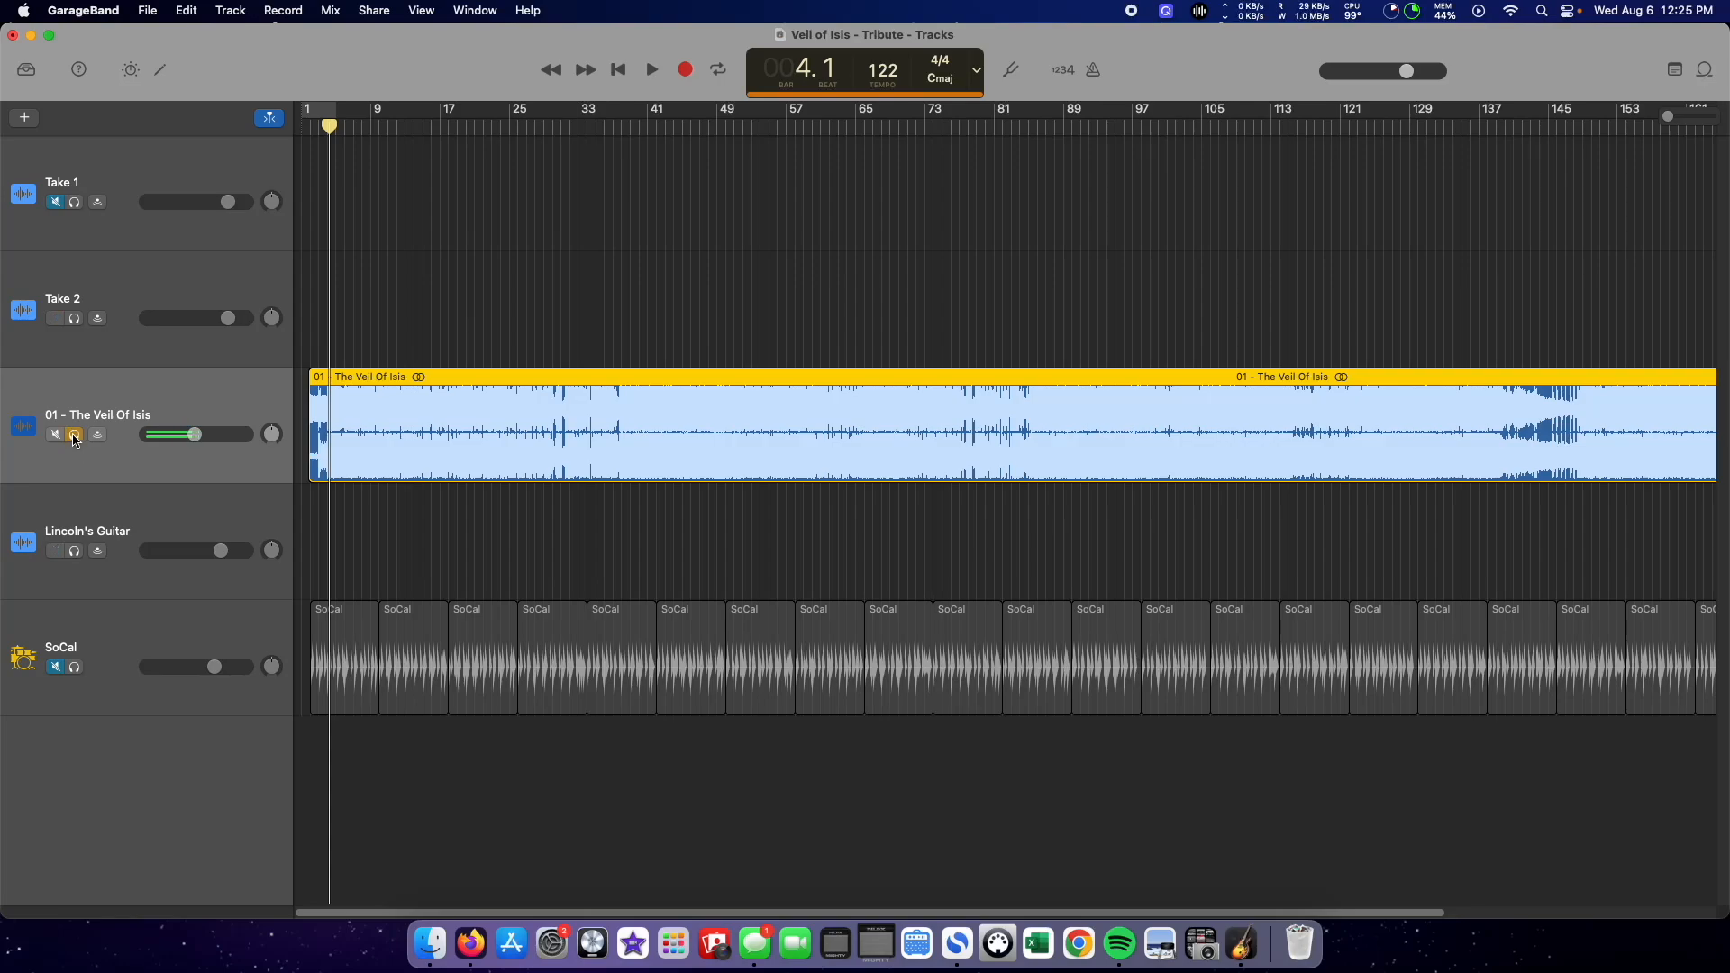
click(76, 436)
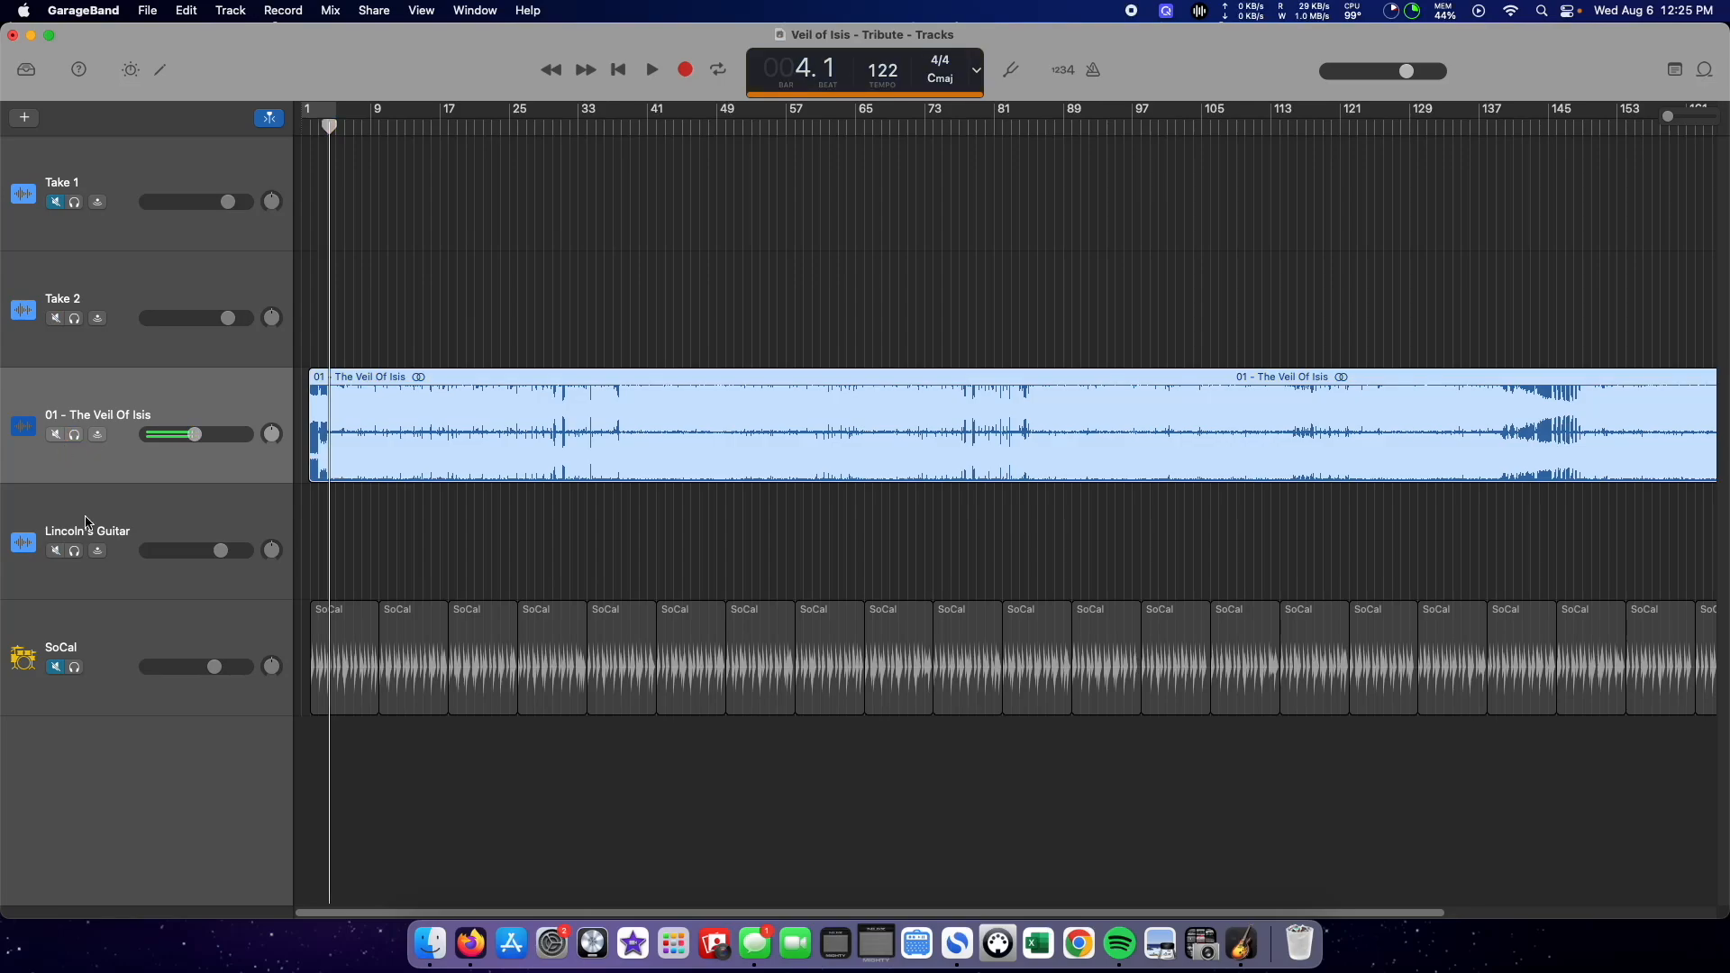
Step: Unmute the Take 1 track and turn on its input monitoring, with monitoring off on Take 2
click(126, 178)
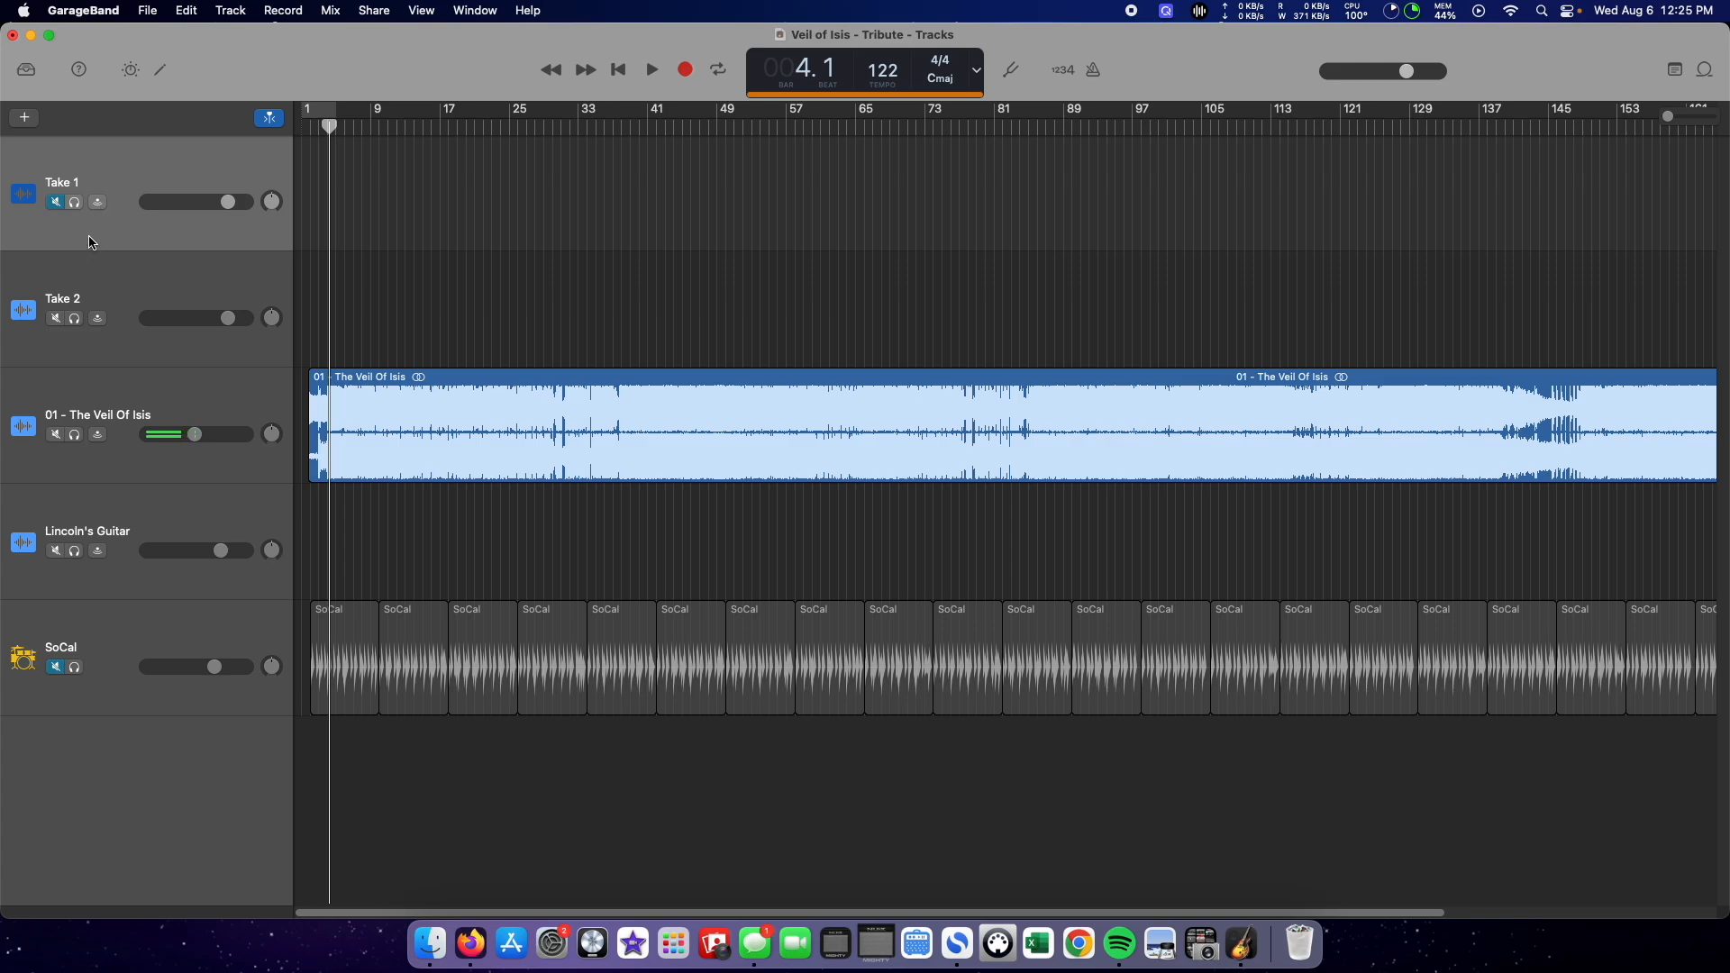
click(56, 202)
click(99, 204)
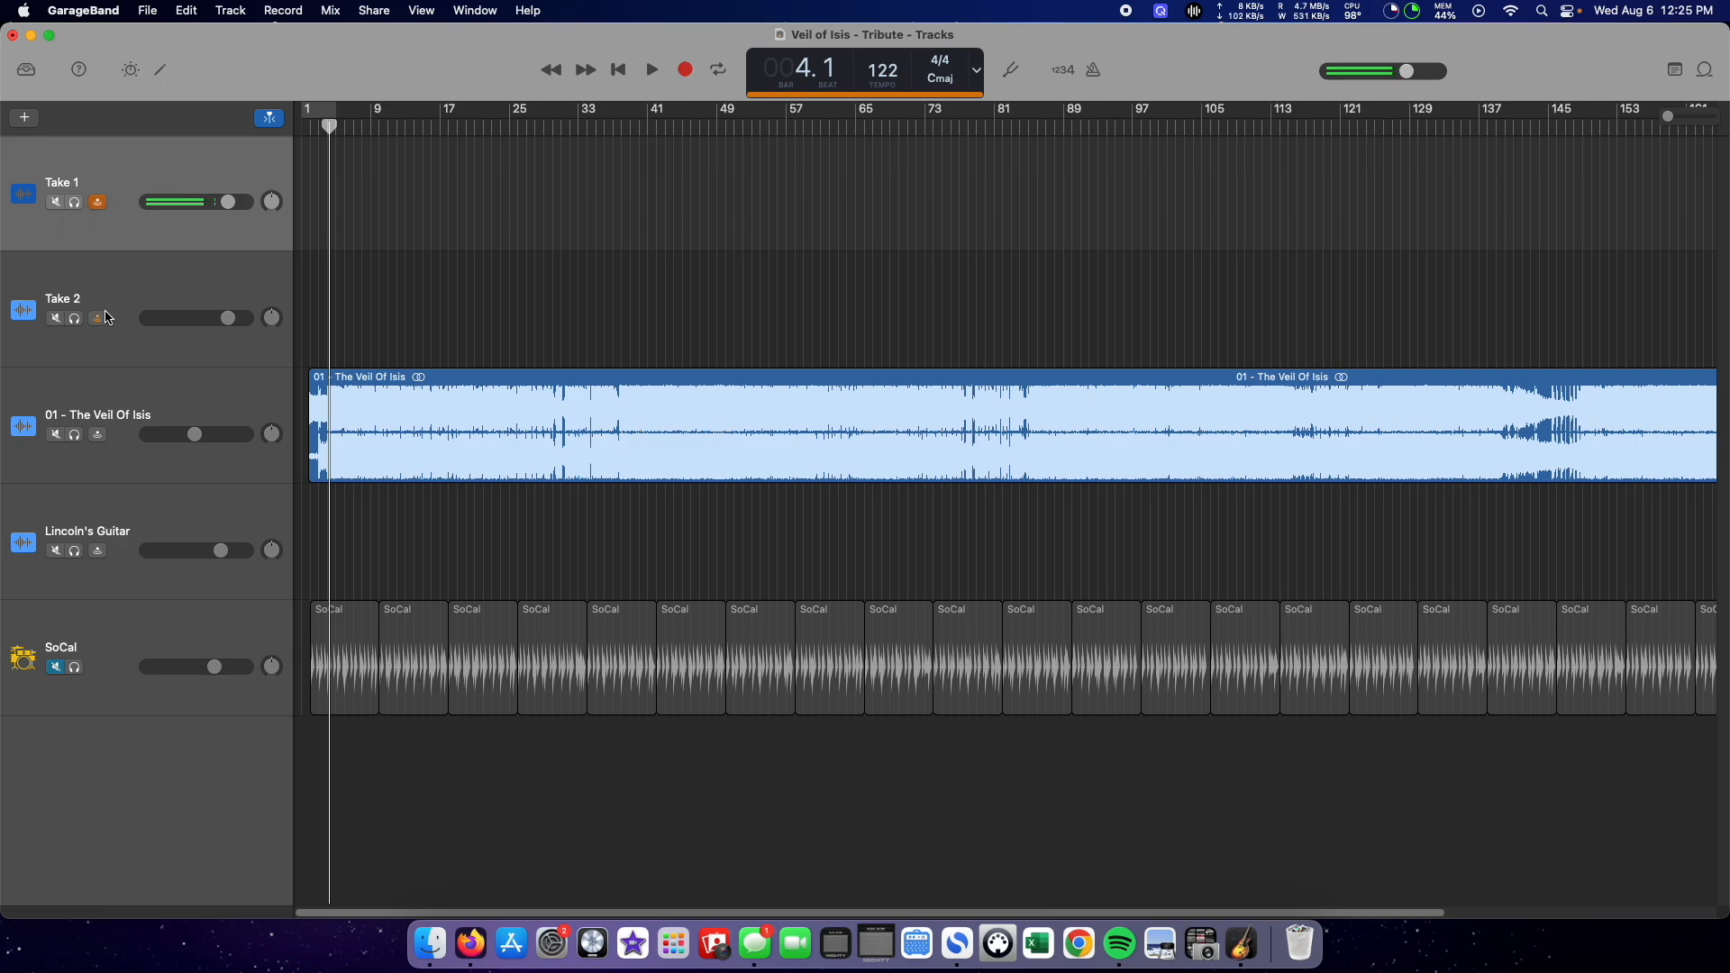
click(99, 347)
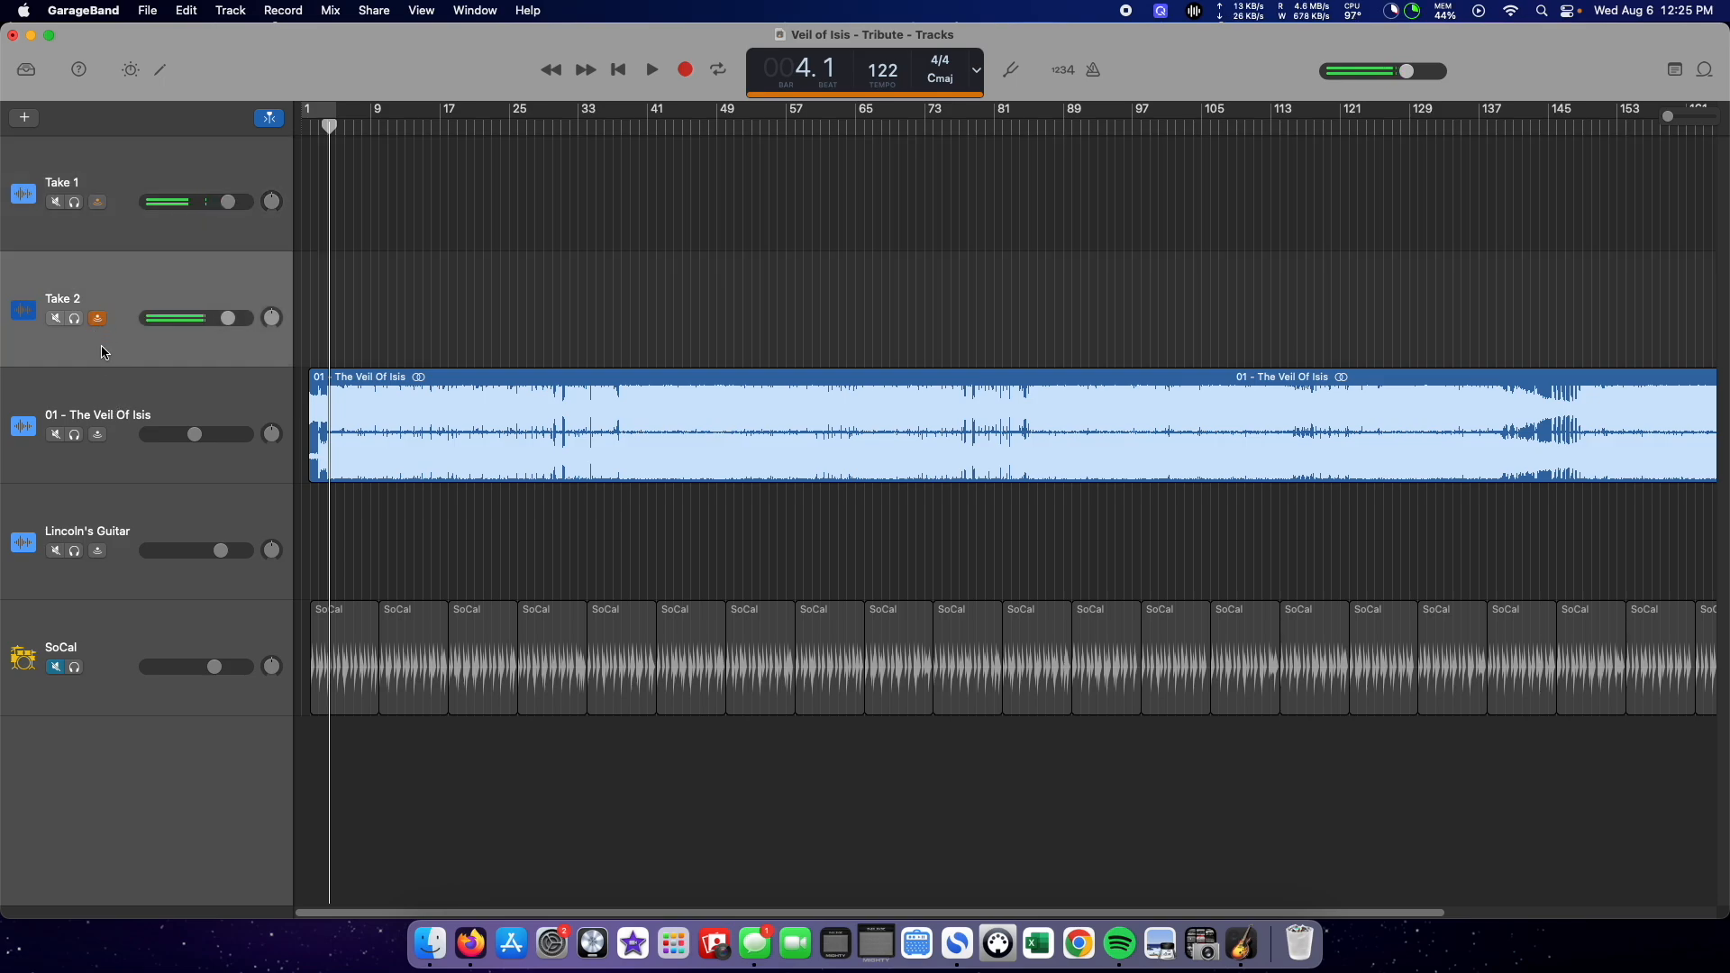
click(97, 317)
click(95, 203)
click(111, 217)
click(98, 203)
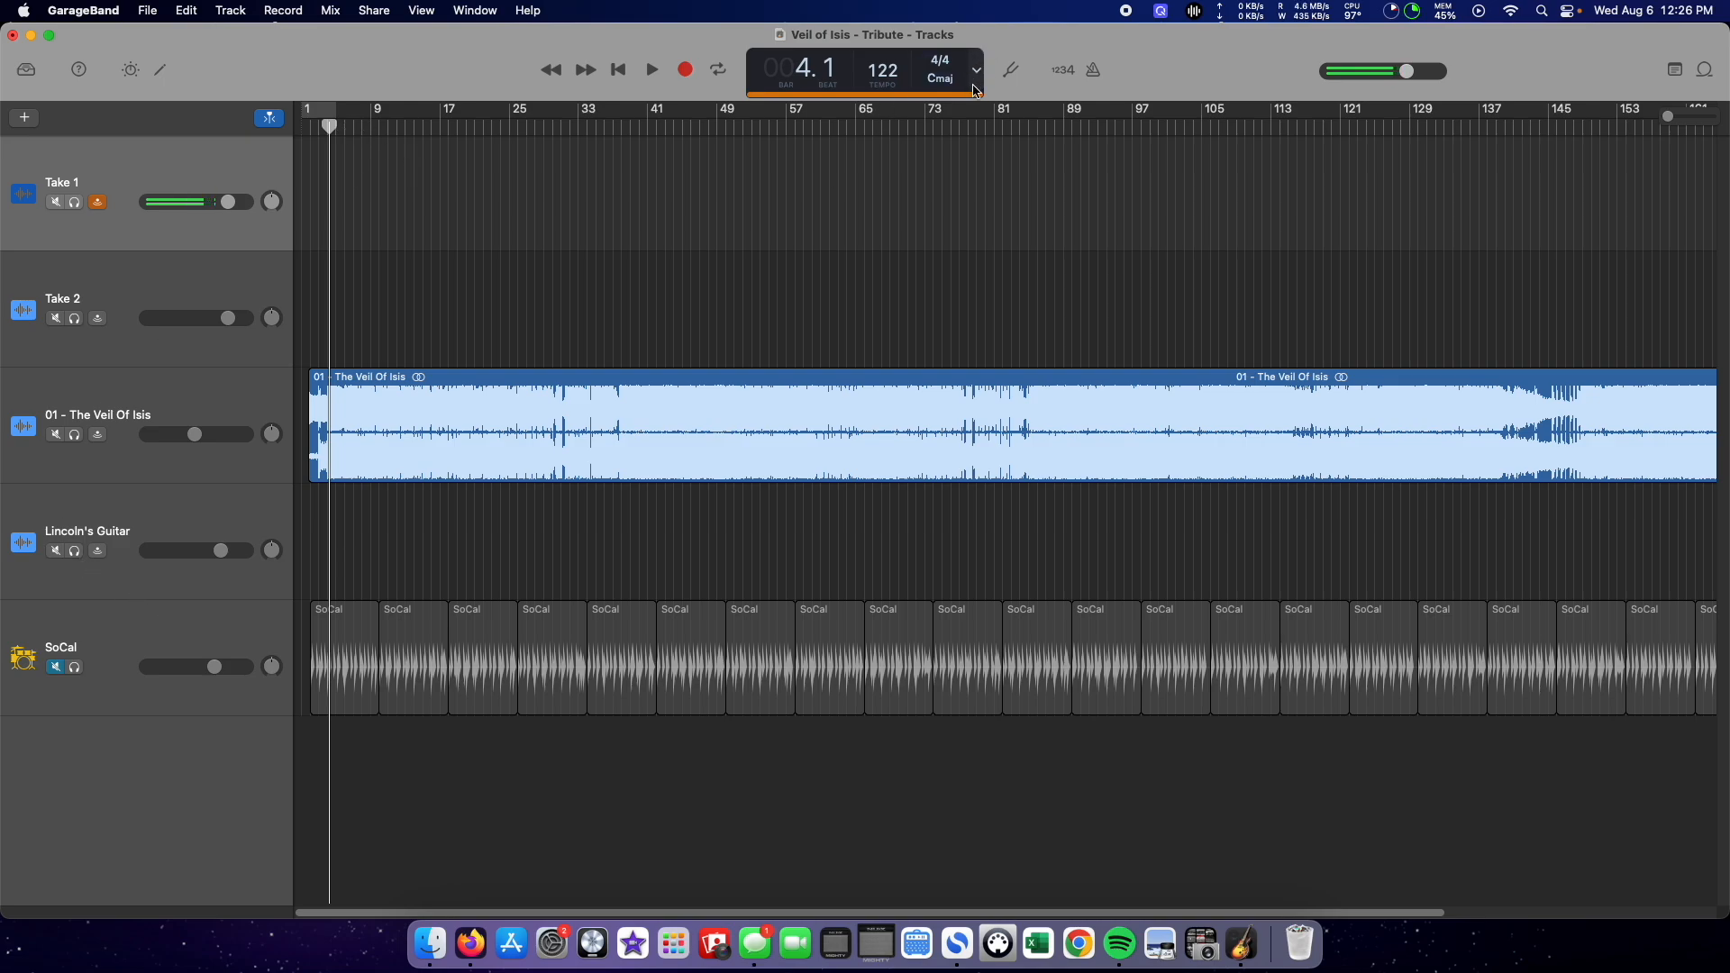
Step: Move the playhead to the start of the song and record two short clips on the Take 1 track
click(1094, 72)
click(1094, 72)
drag(332, 129, 304, 129)
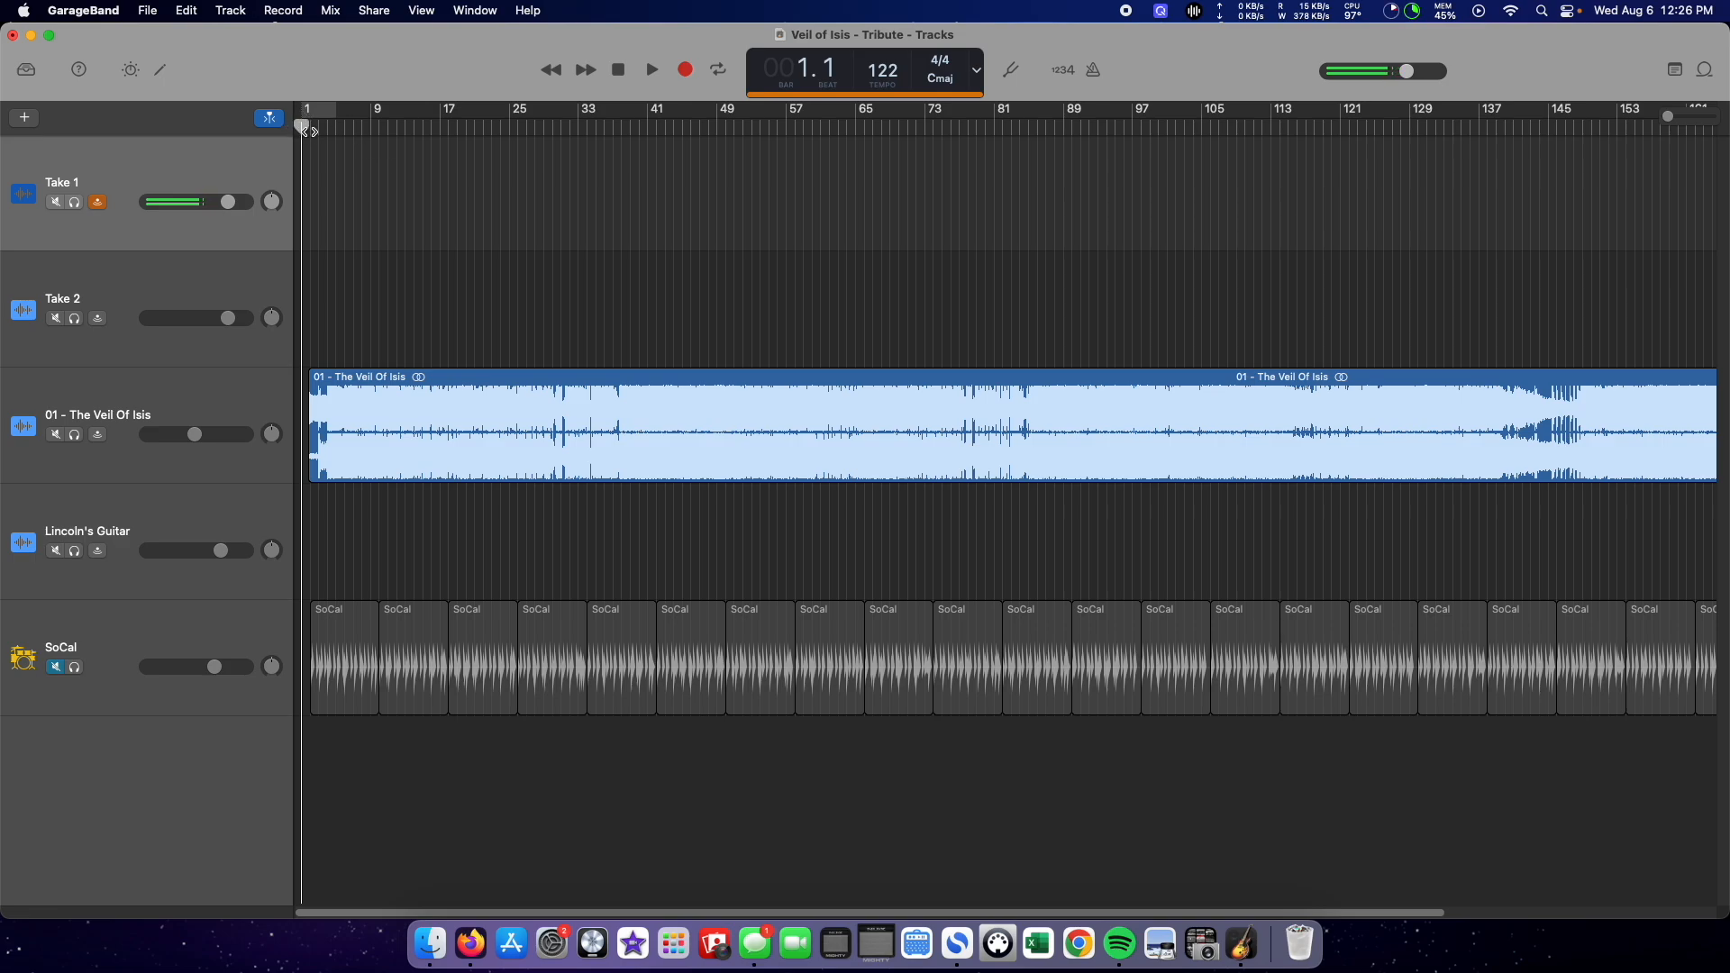
mouse_move(302, 130)
mouse_down()
mouse_move(344, 129)
mouse_move(302, 132)
mouse_up()
click(687, 72)
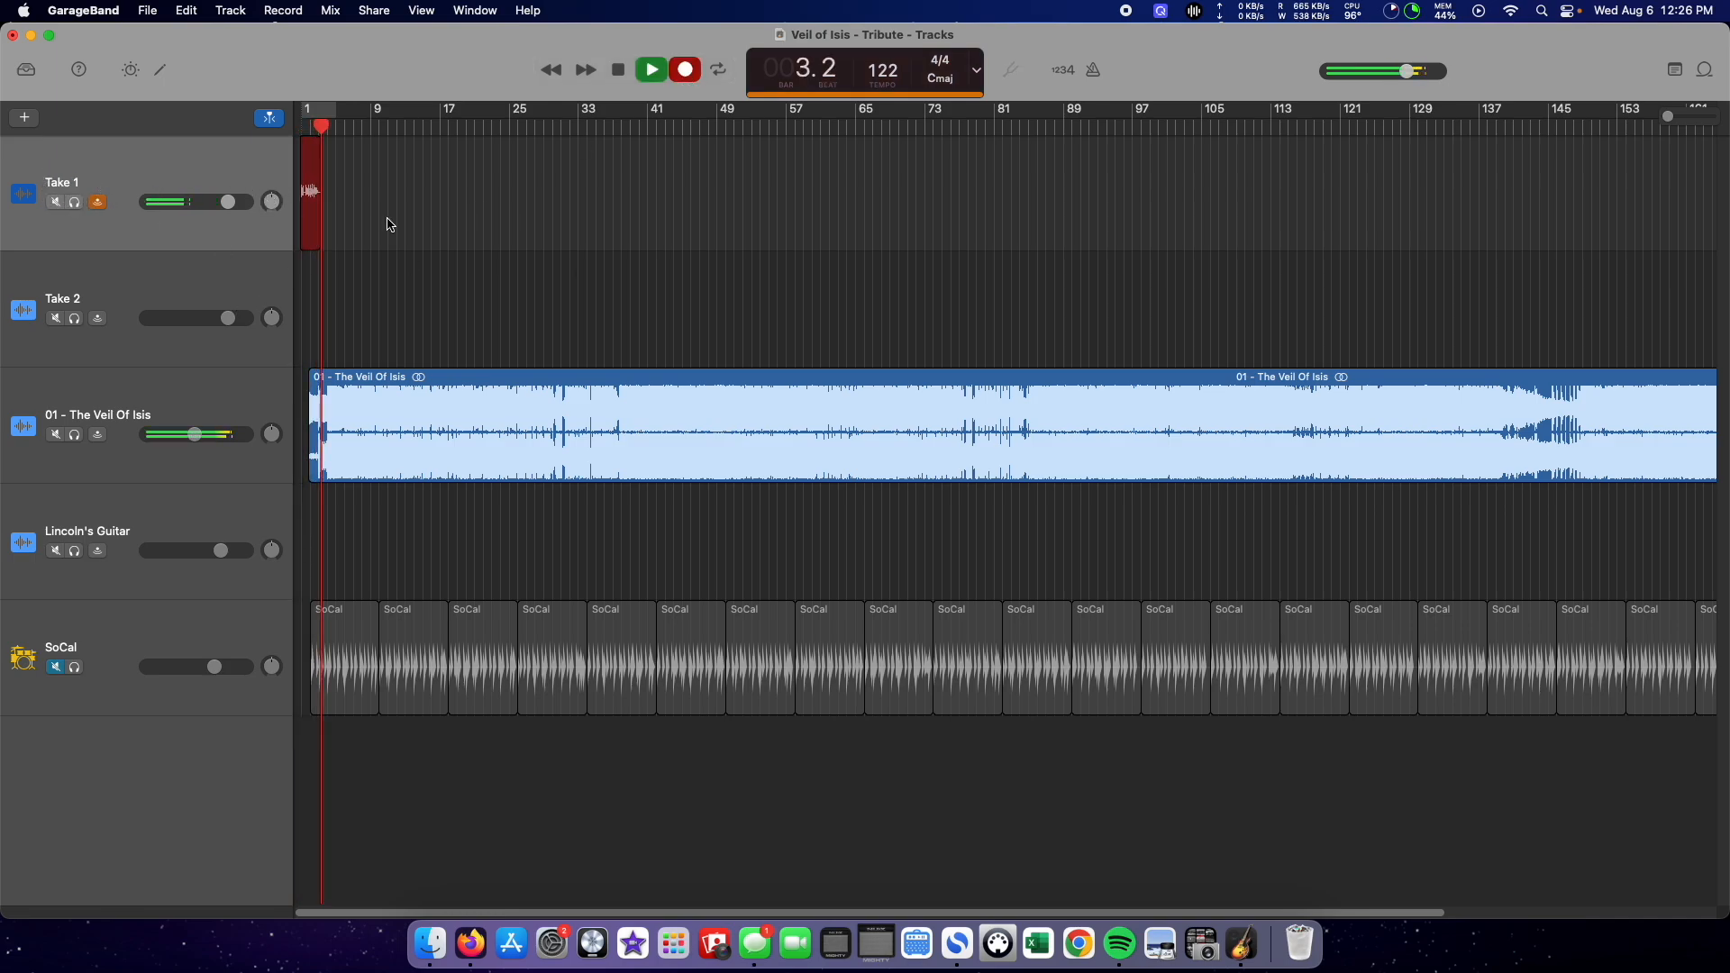
key(space)
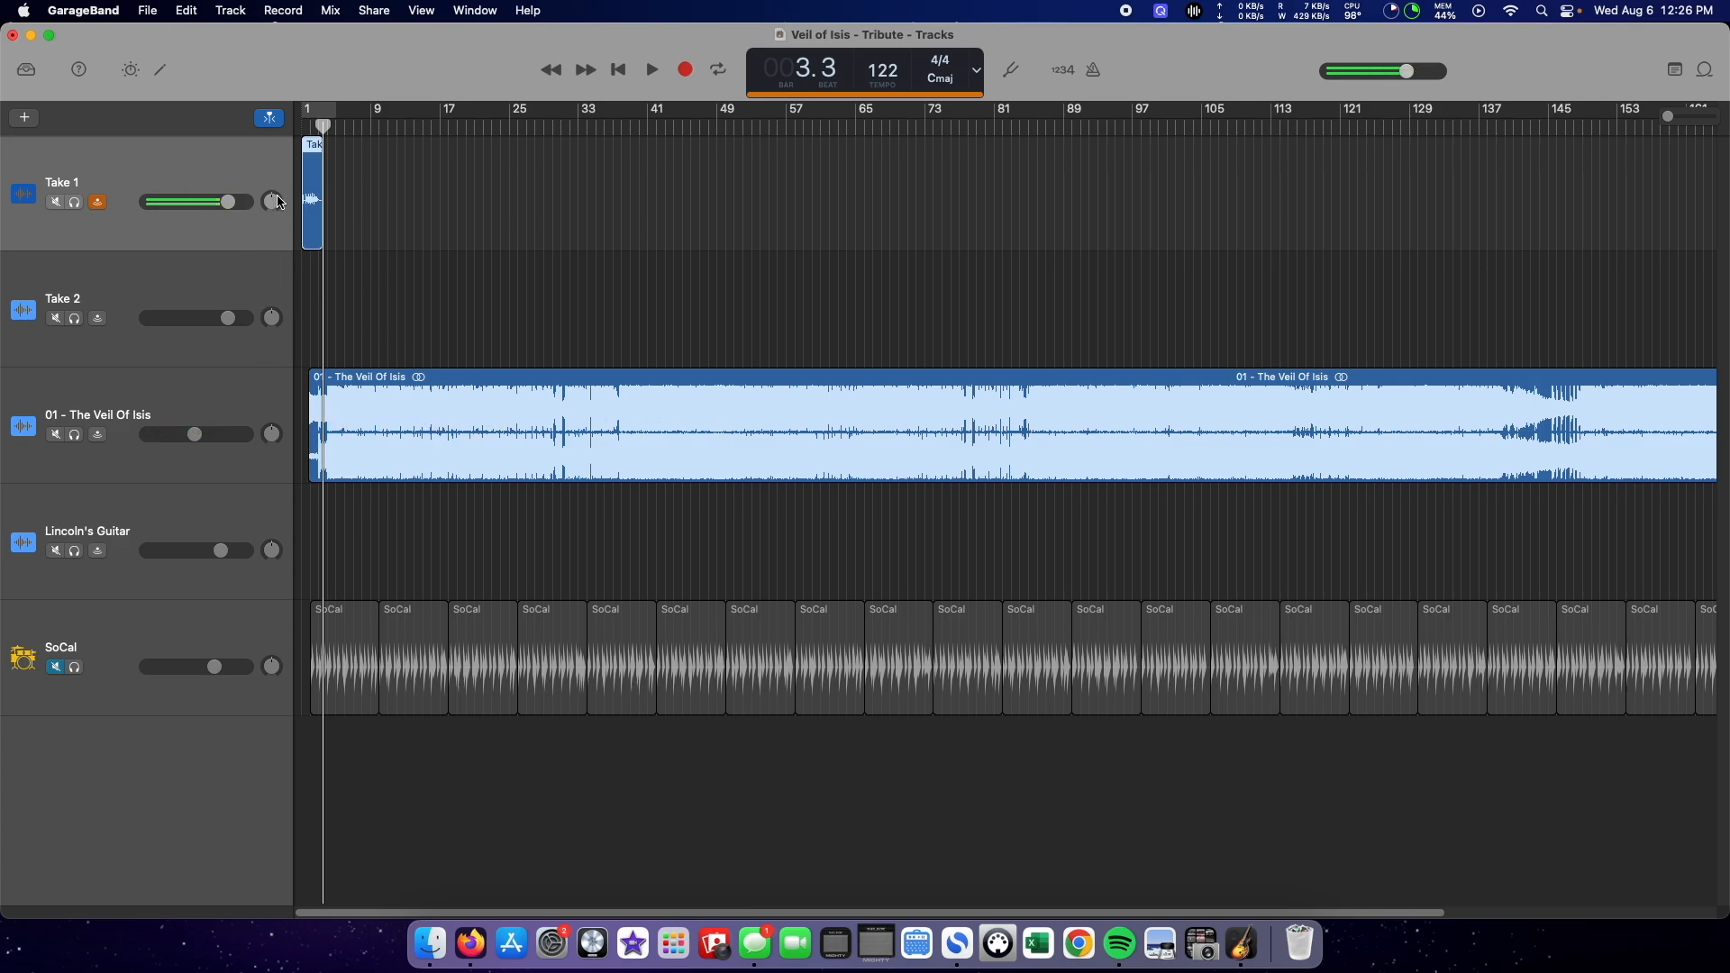
click(687, 65)
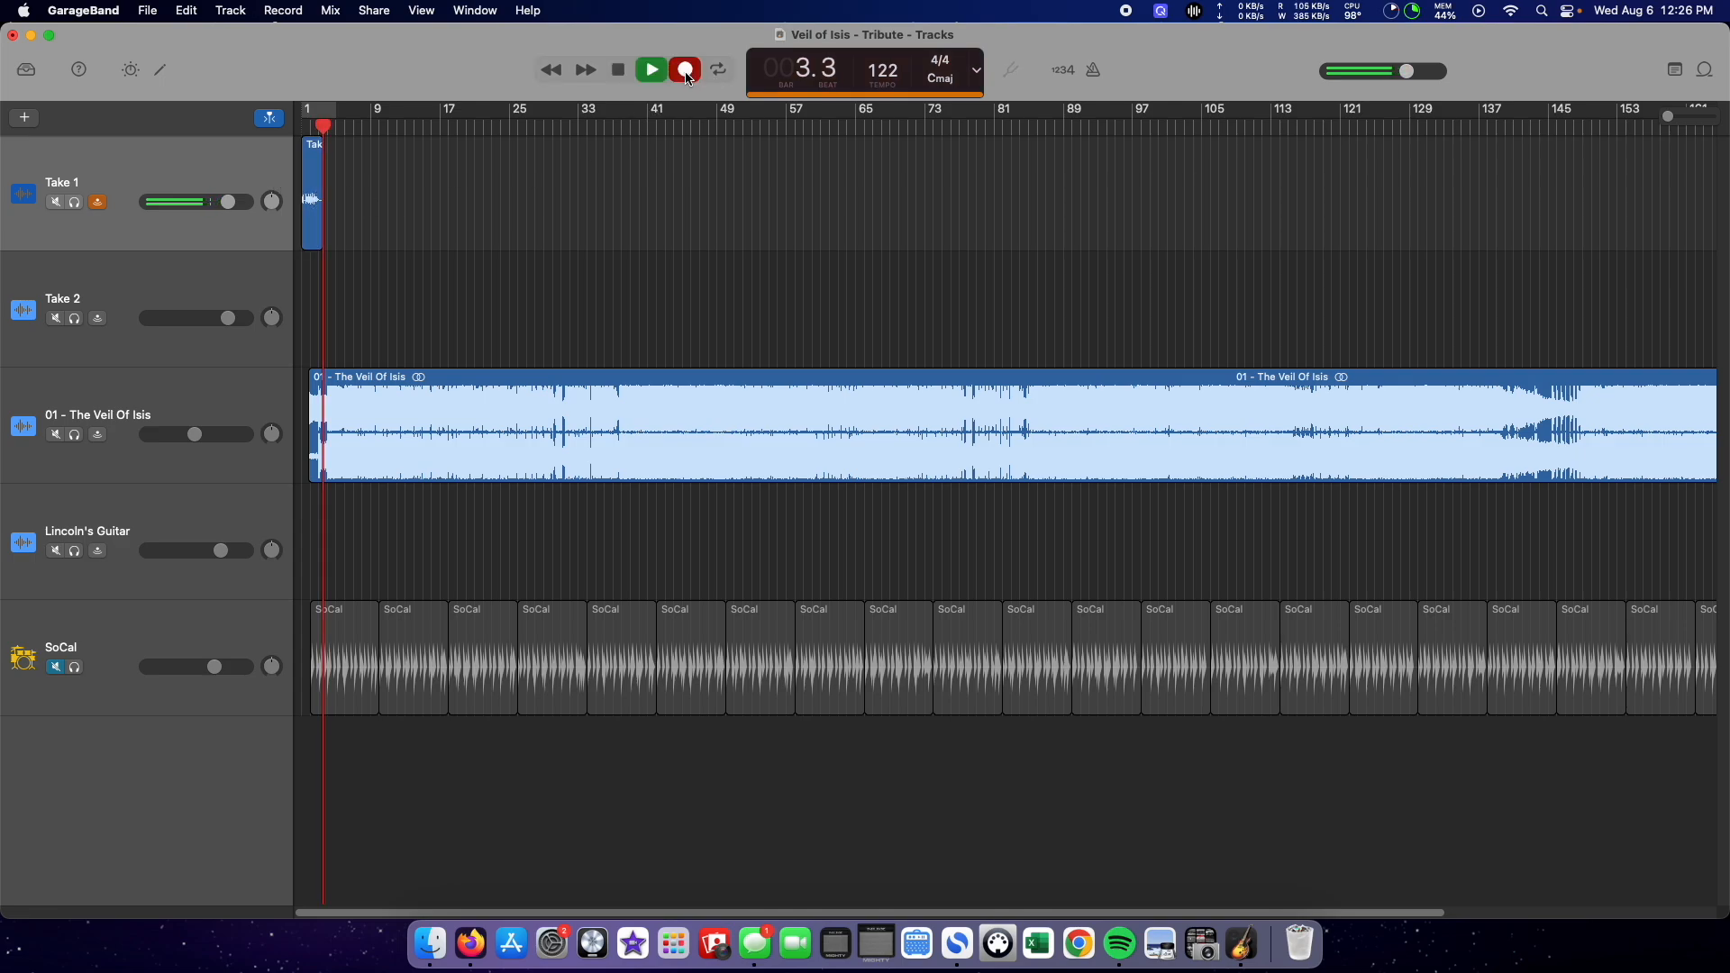
click(619, 72)
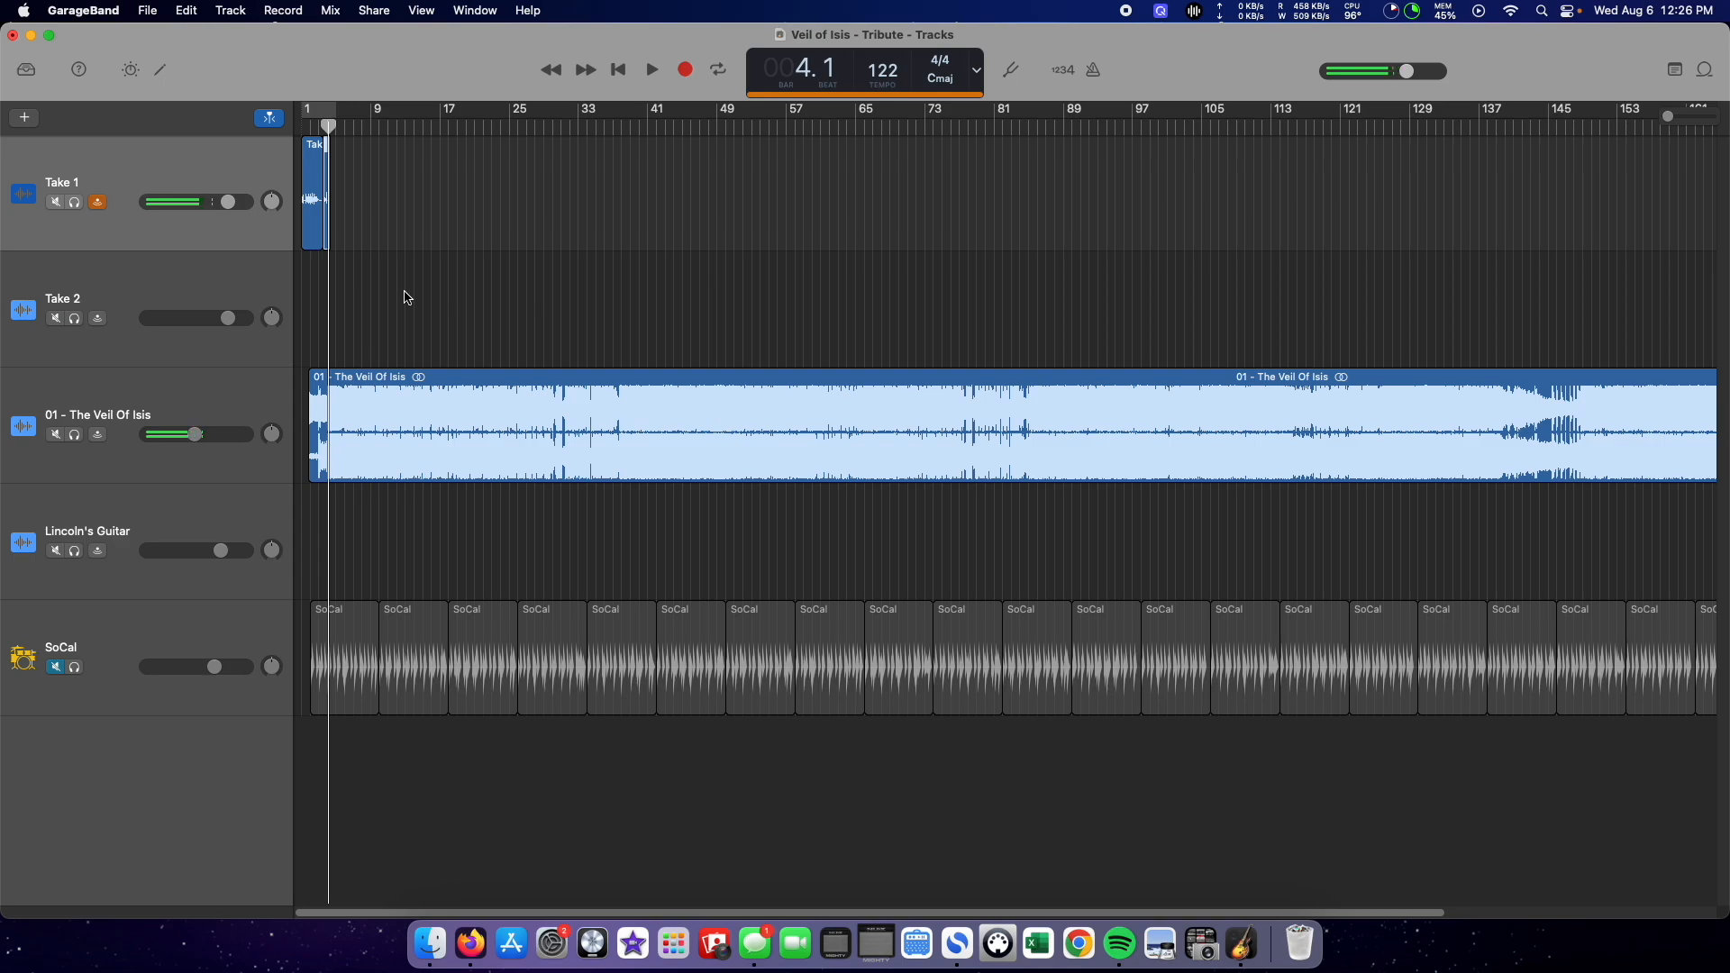
Step: Delete the recorded clips from the Take 1 track and return the playhead to the start of the song
drag(359, 225, 289, 184)
right_click(316, 196)
click(385, 242)
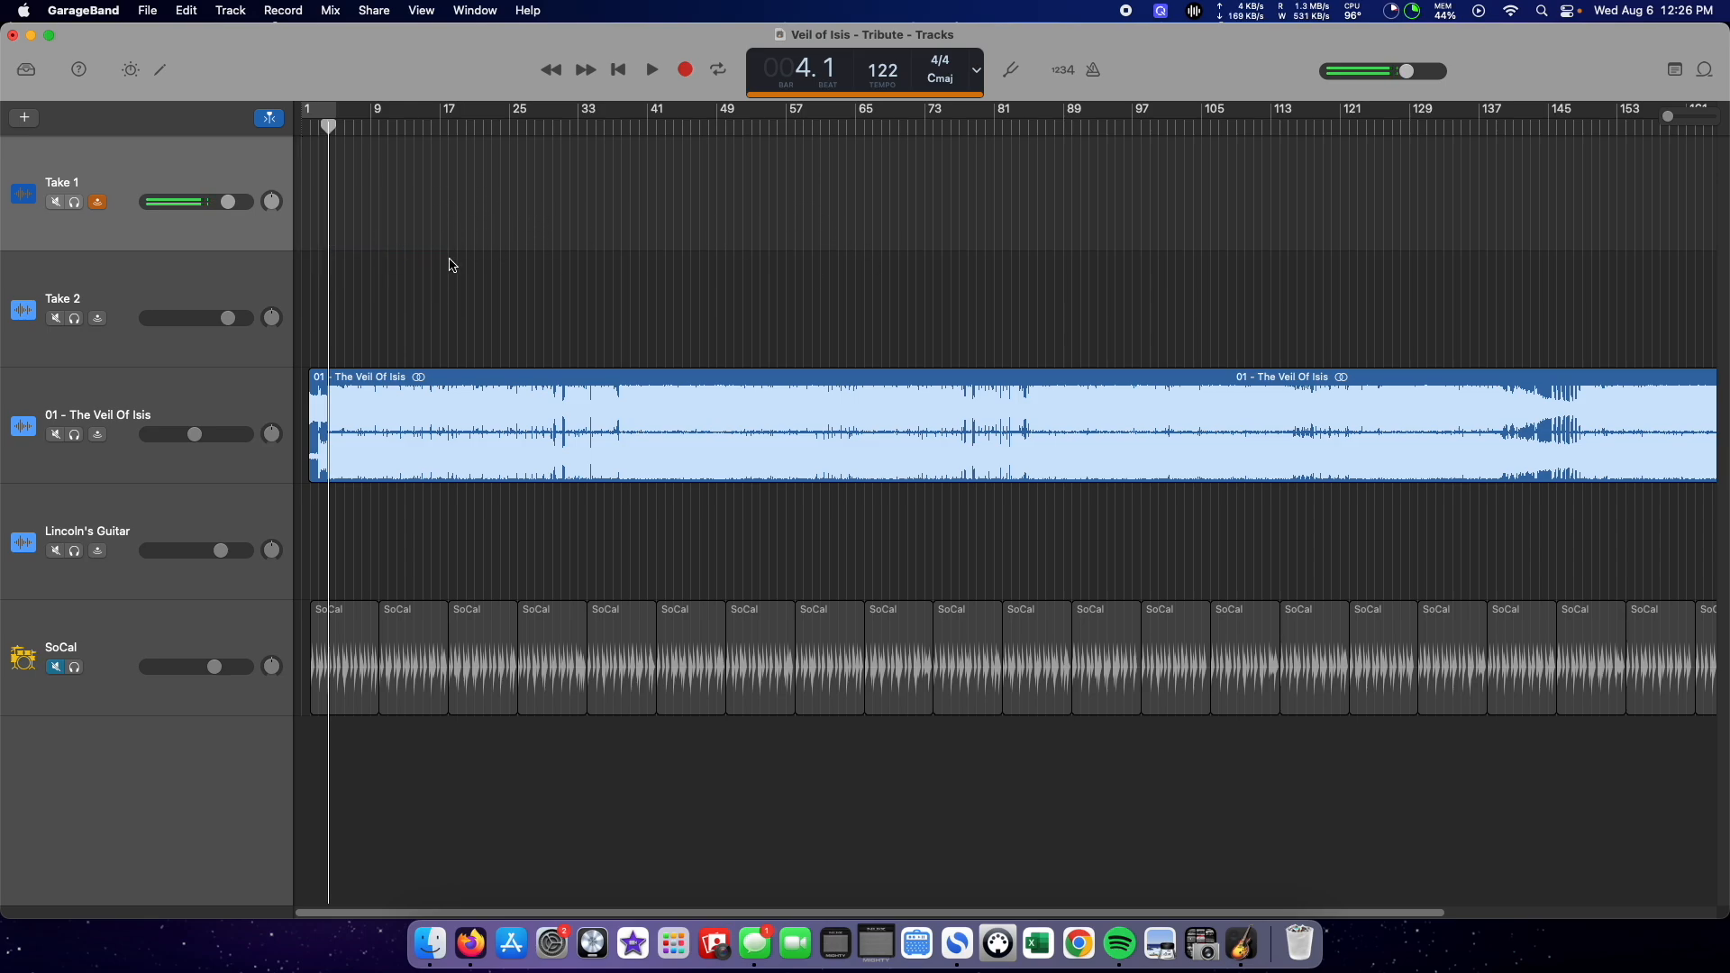
key(Return)
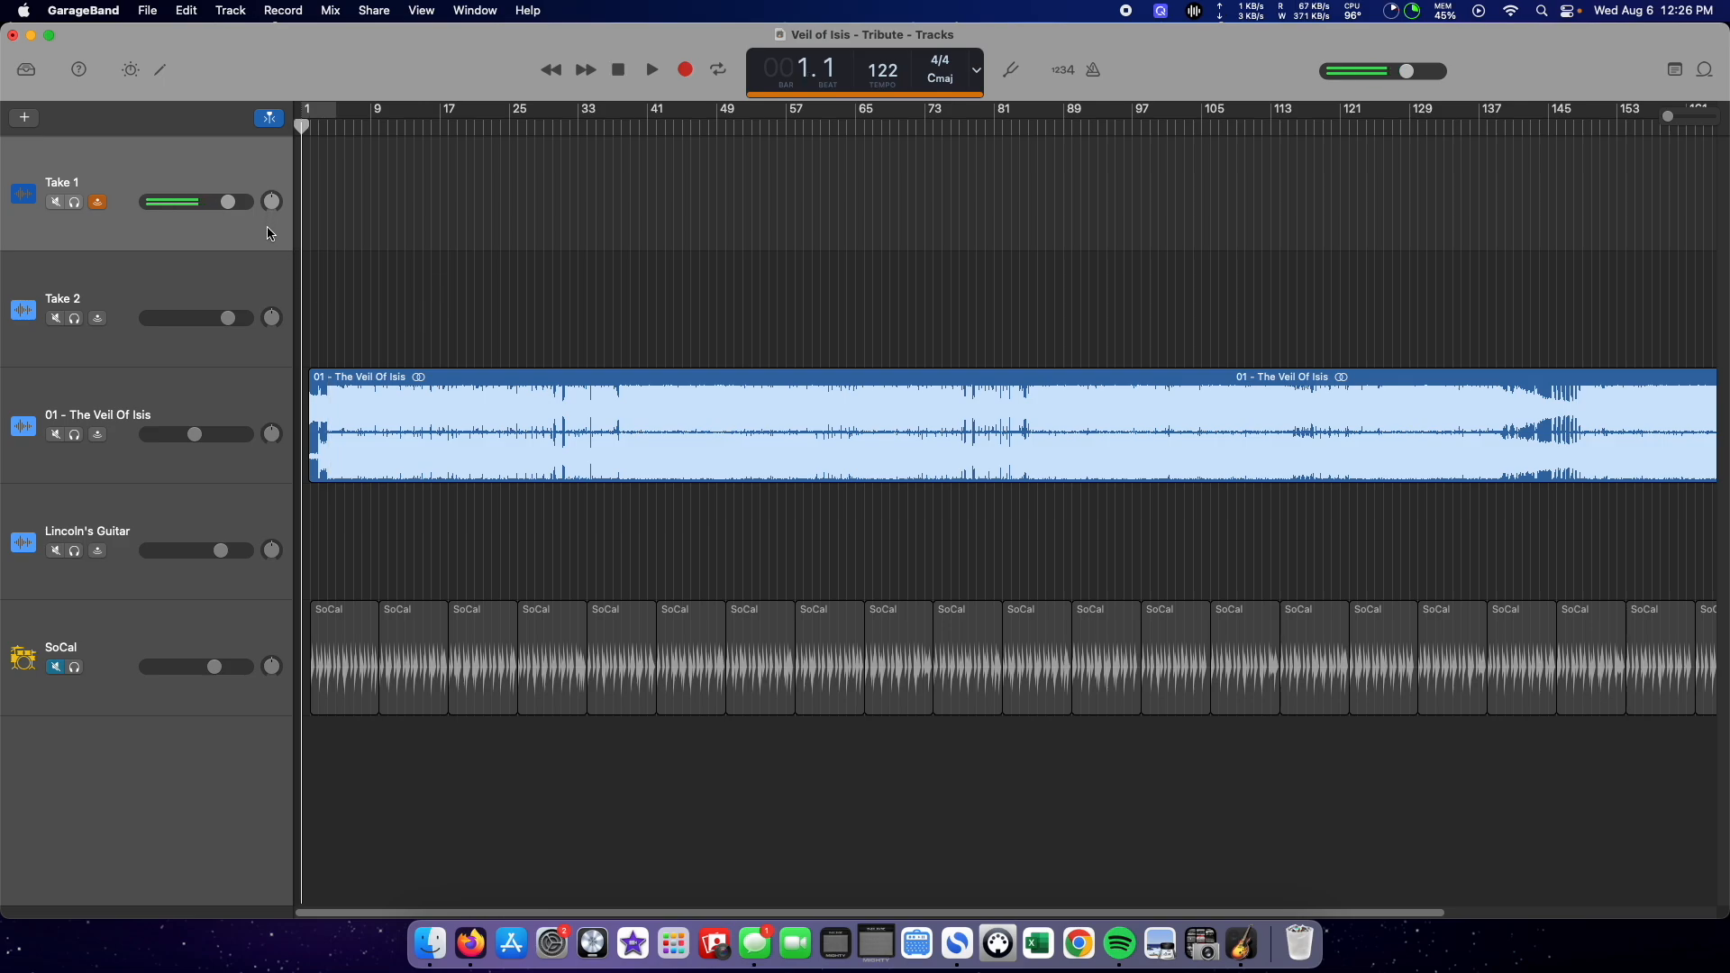
Step: Lower the volumes of the Take 1 and 01 - The Veil Of Isis tracks slightly
mouse_move(228, 202)
mouse_down()
mouse_move(199, 202)
mouse_move(220, 202)
mouse_up()
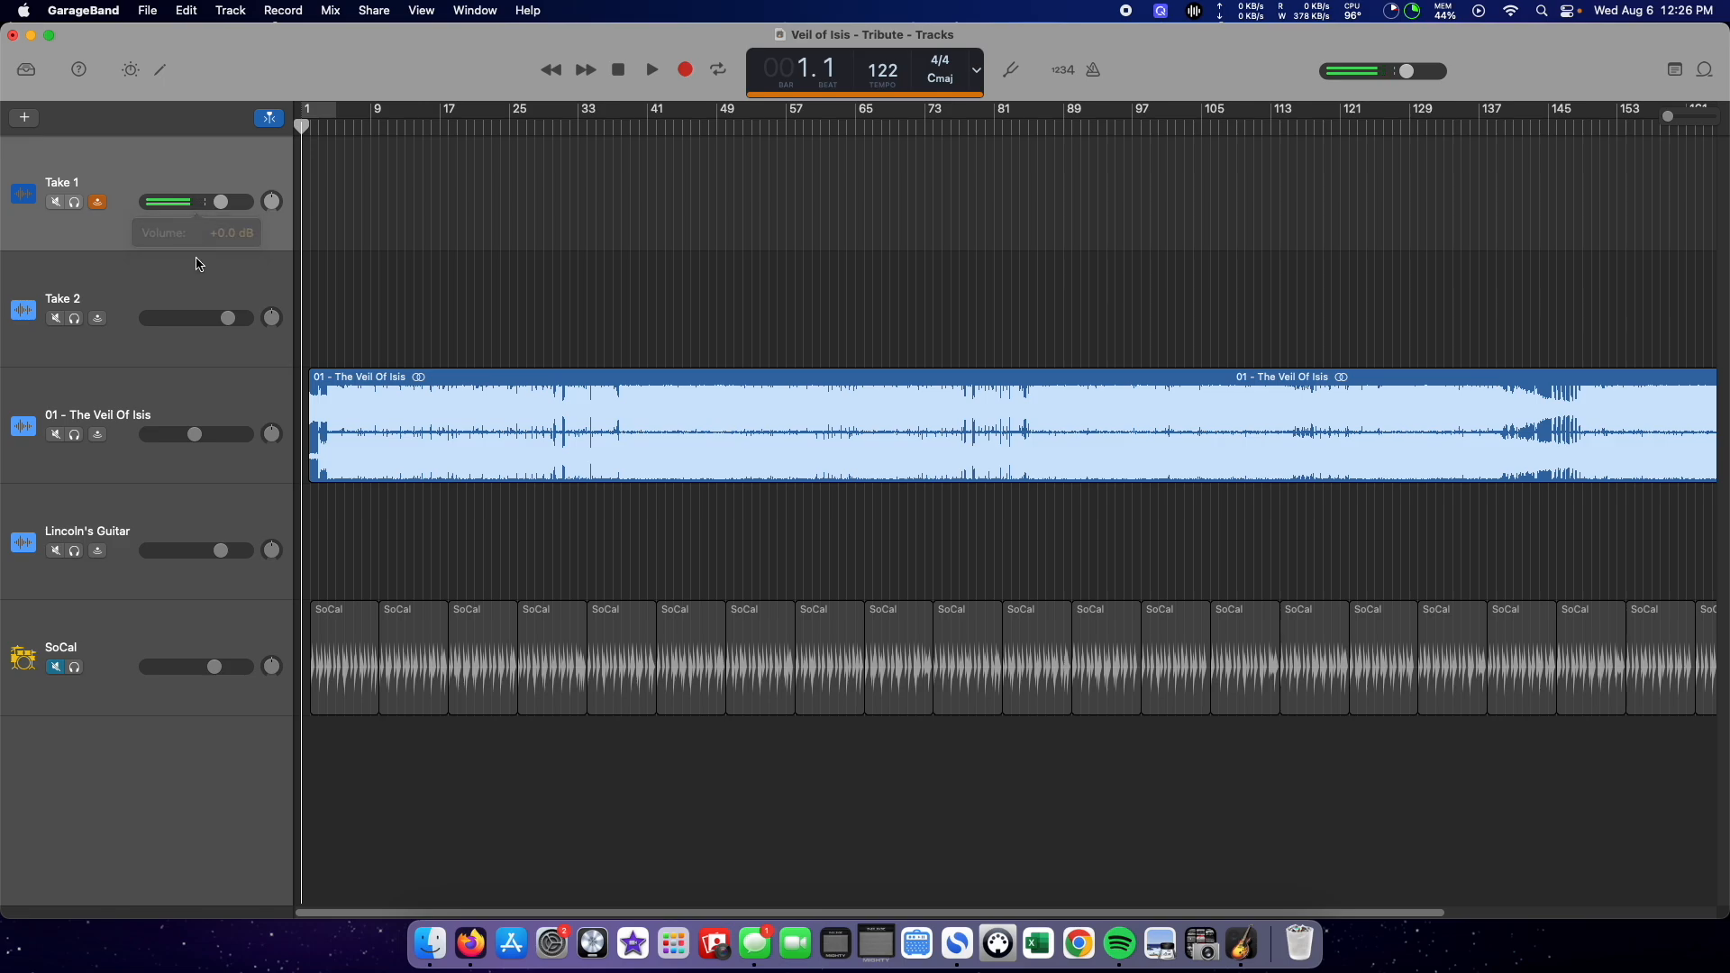
click(171, 402)
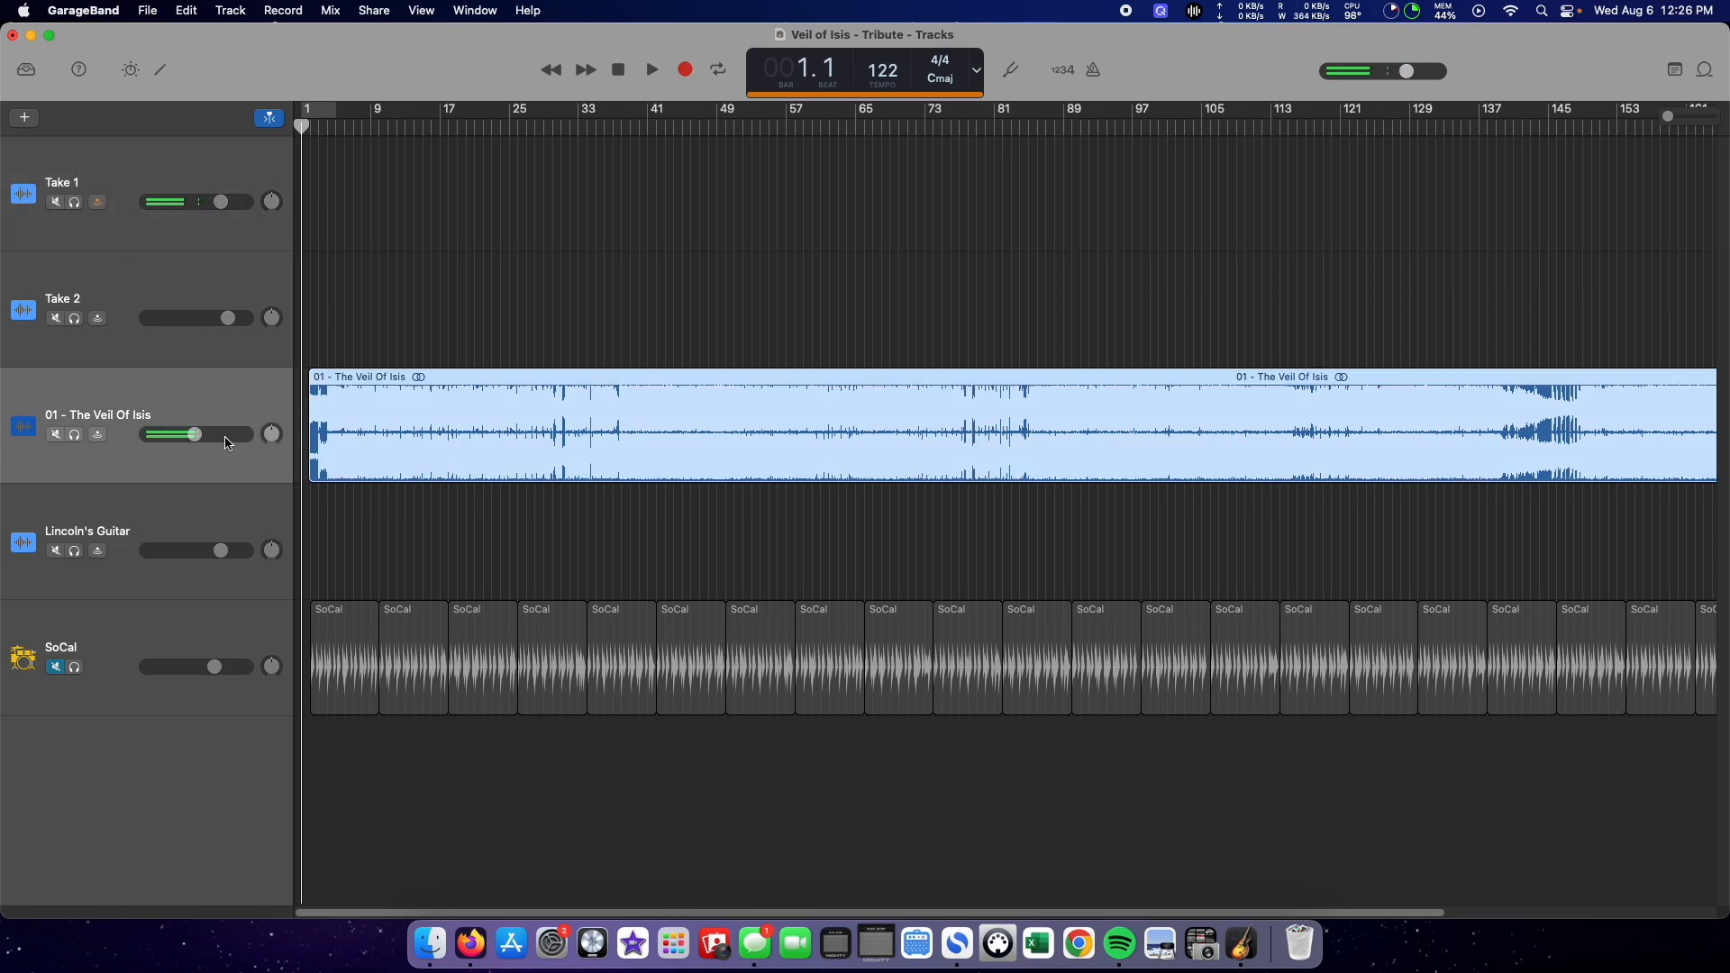
drag(206, 438, 188, 434)
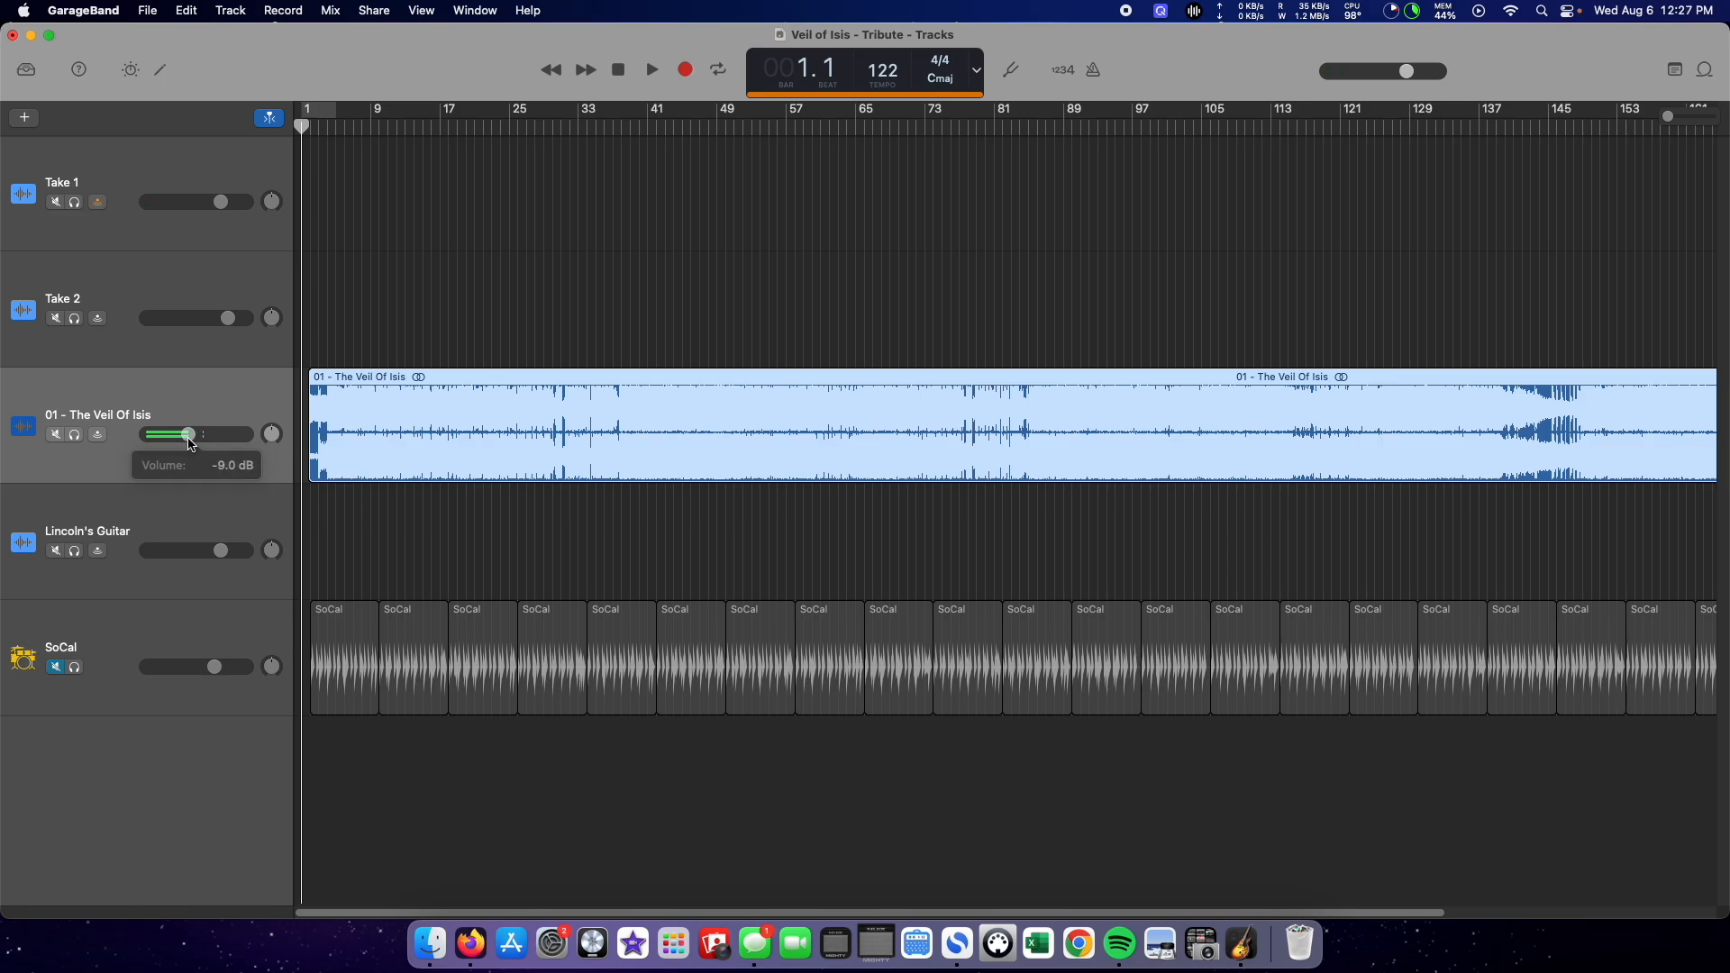
click(219, 202)
drag(222, 201, 222, 201)
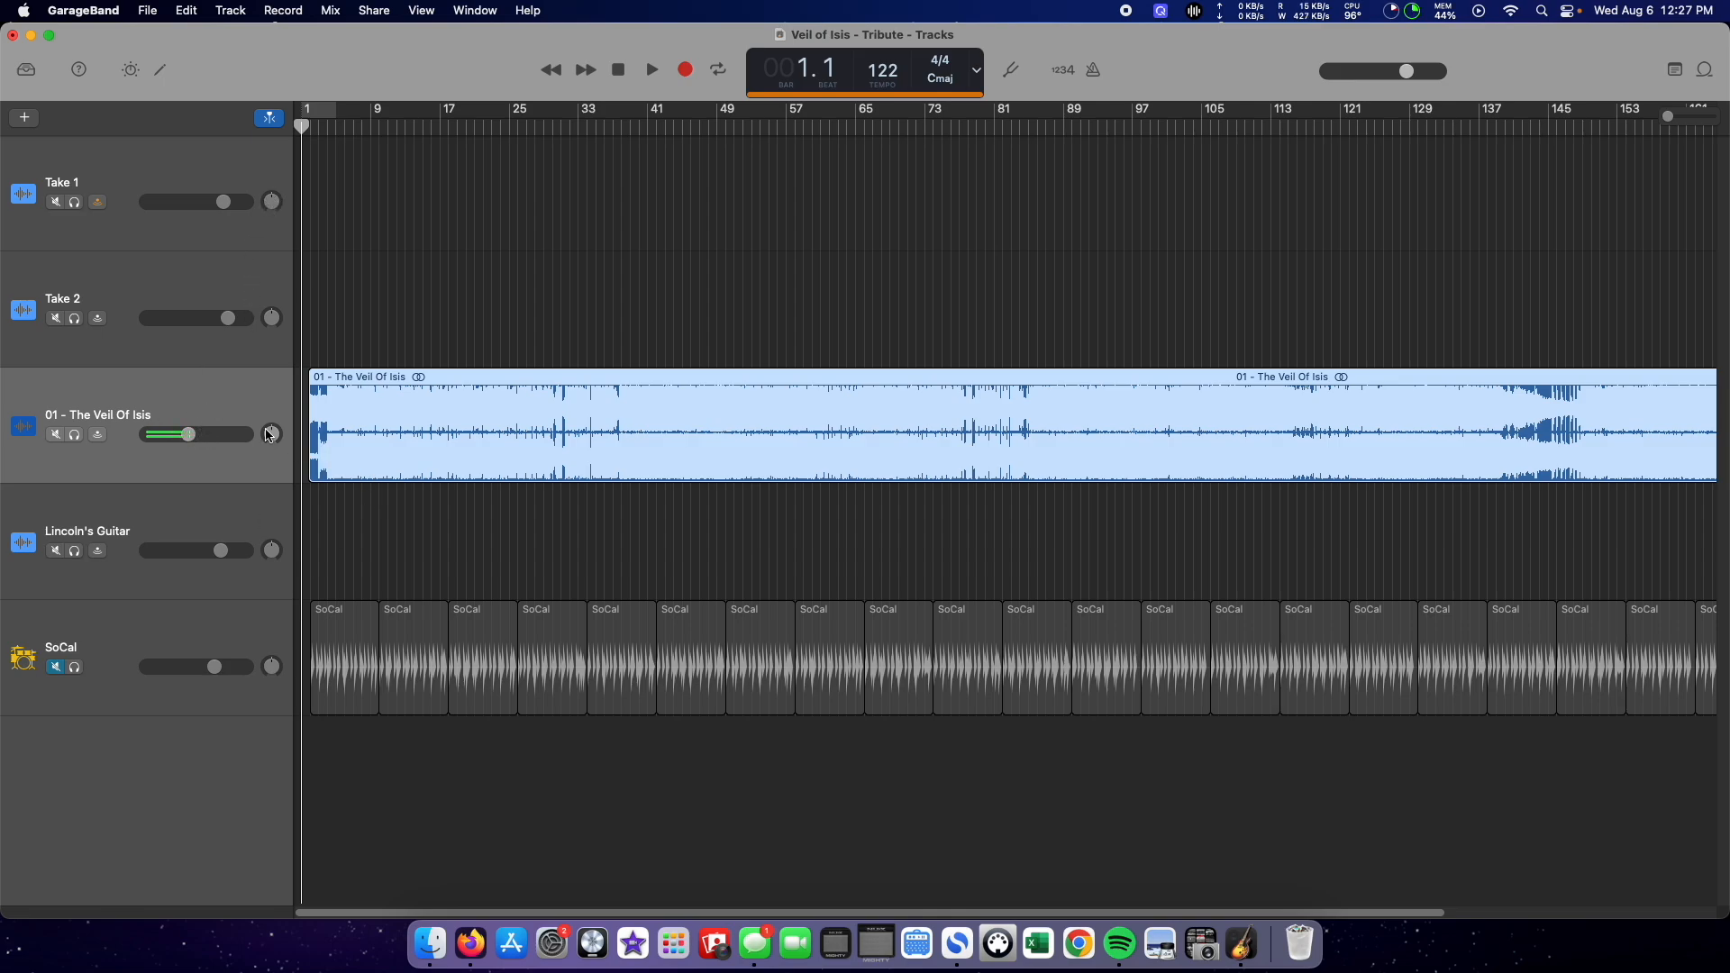
Step: Pan the Take 1 track to the left and the 01 - The Veil Of Isis track slightly to the right
drag(272, 202, 272, 189)
drag(271, 433, 272, 401)
drag(272, 438, 272, 456)
drag(281, 441, 281, 448)
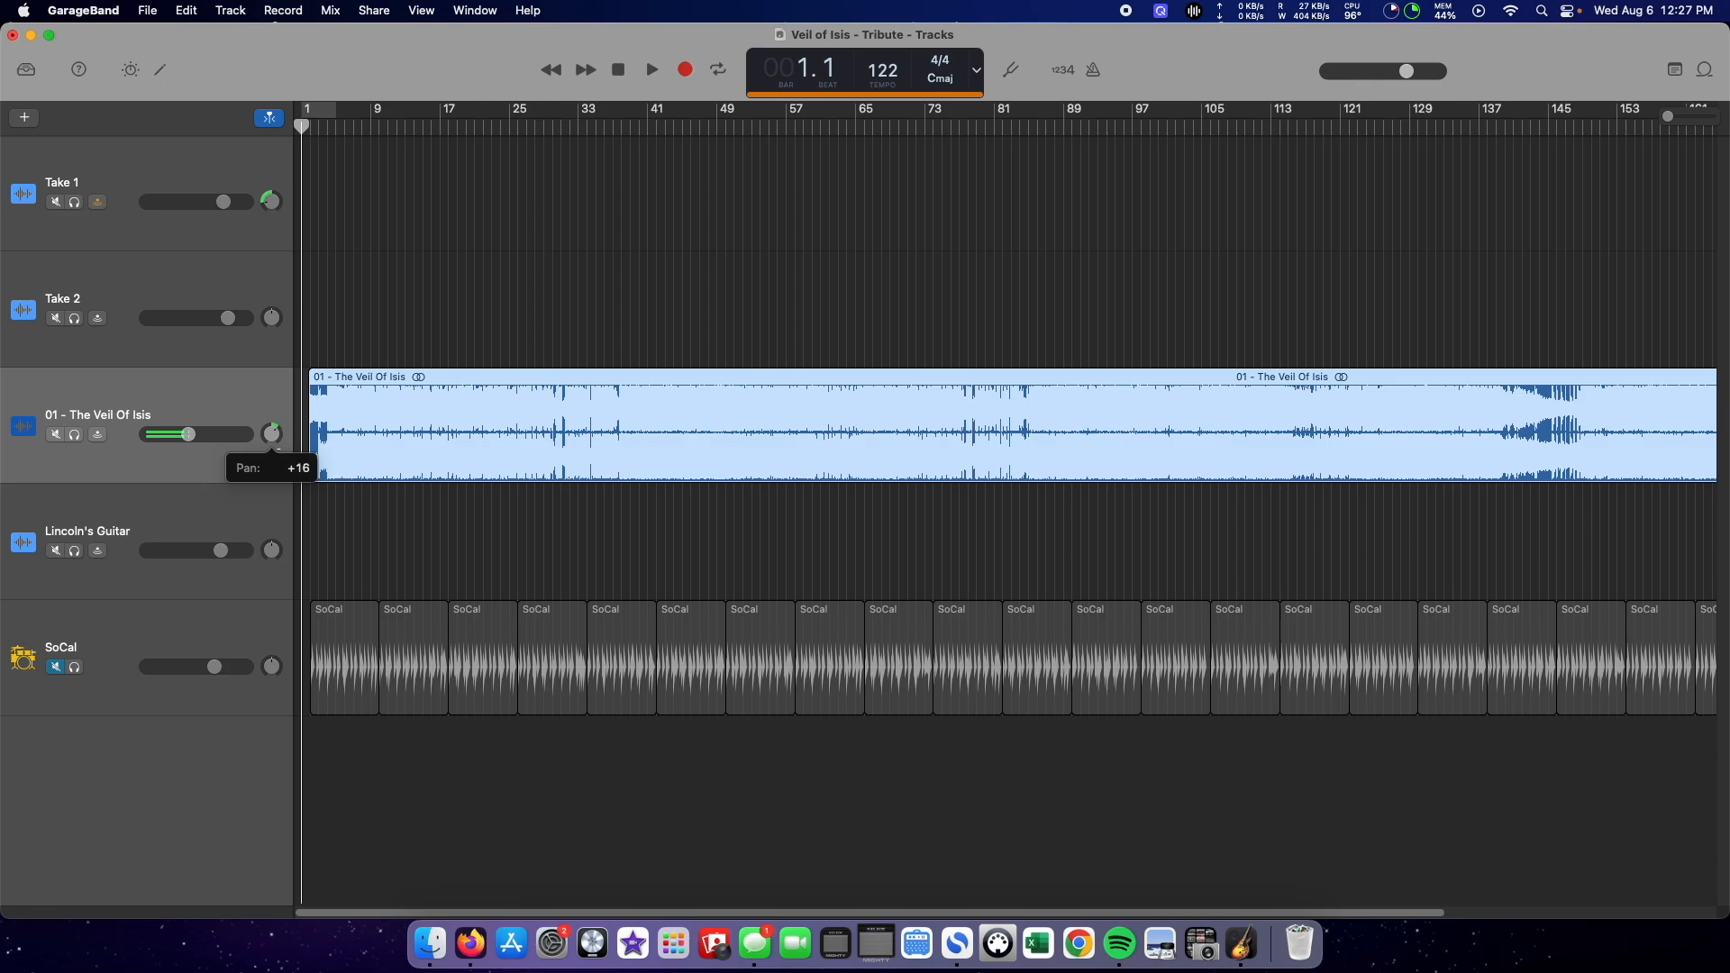
drag(253, 344, 257, 350)
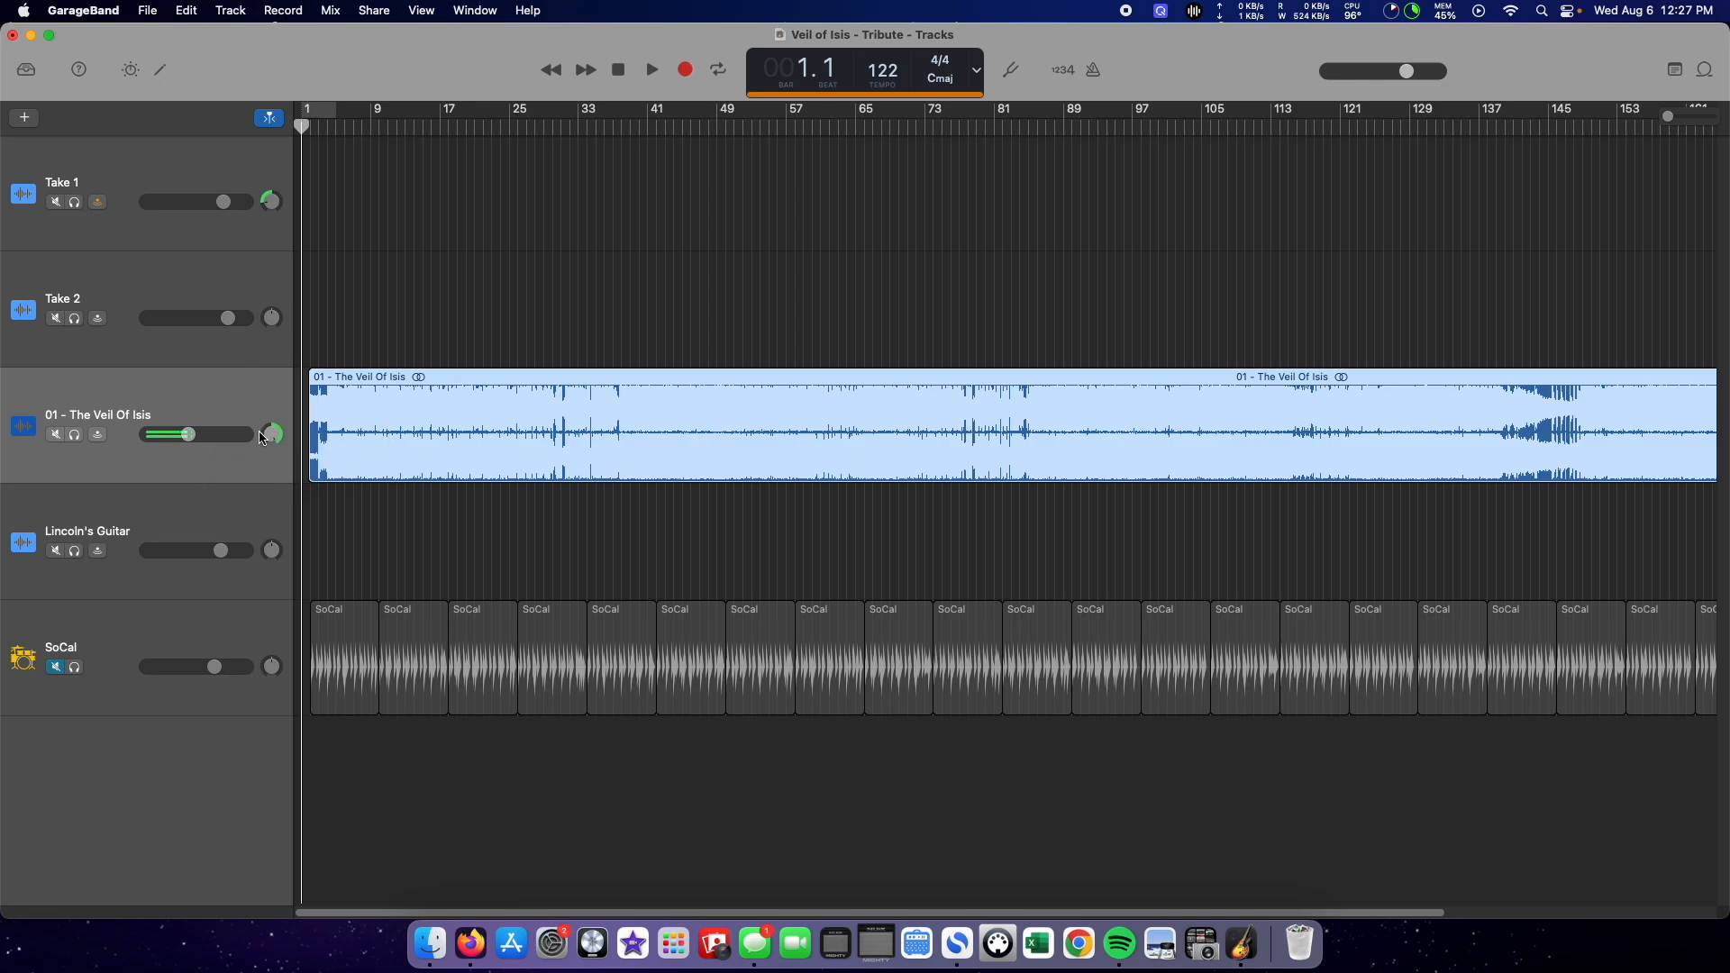
drag(272, 433, 273, 504)
drag(272, 439, 272, 396)
Step: Raise the master volume slightly and fit the whole song in the timeline
mouse_move(1408, 78)
mouse_move(1413, 71)
mouse_down()
mouse_move(1391, 71)
mouse_move(1418, 72)
mouse_up()
drag(1669, 116, 1624, 129)
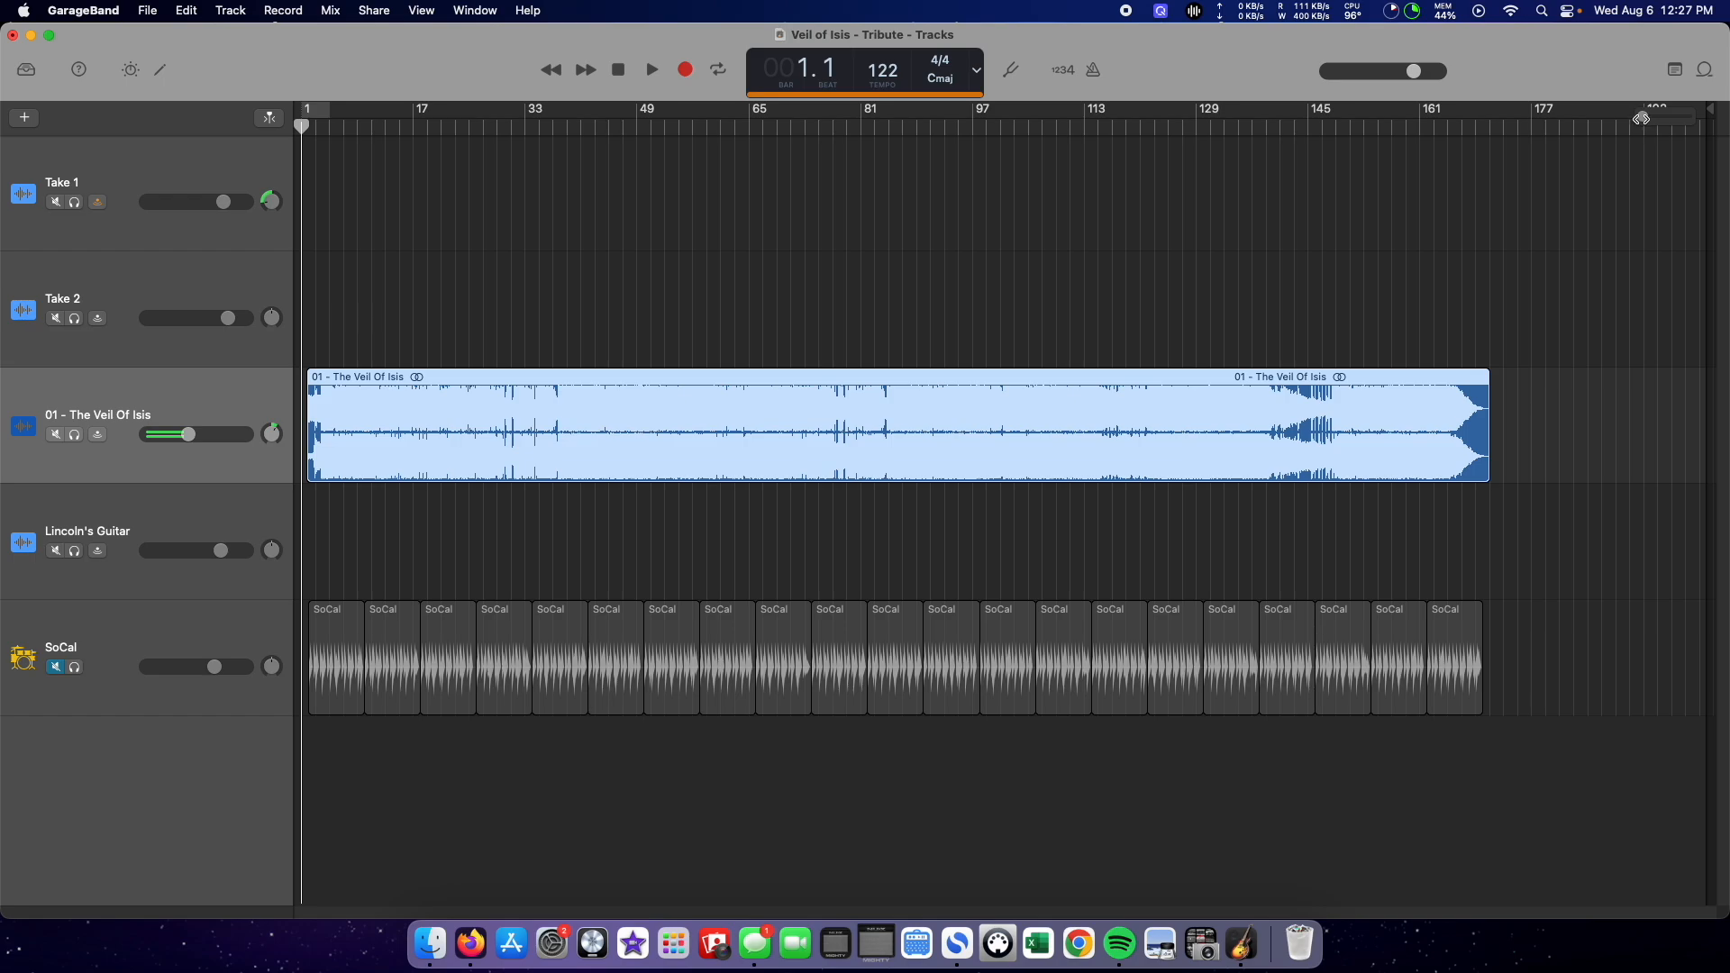
drag(1639, 118, 1676, 117)
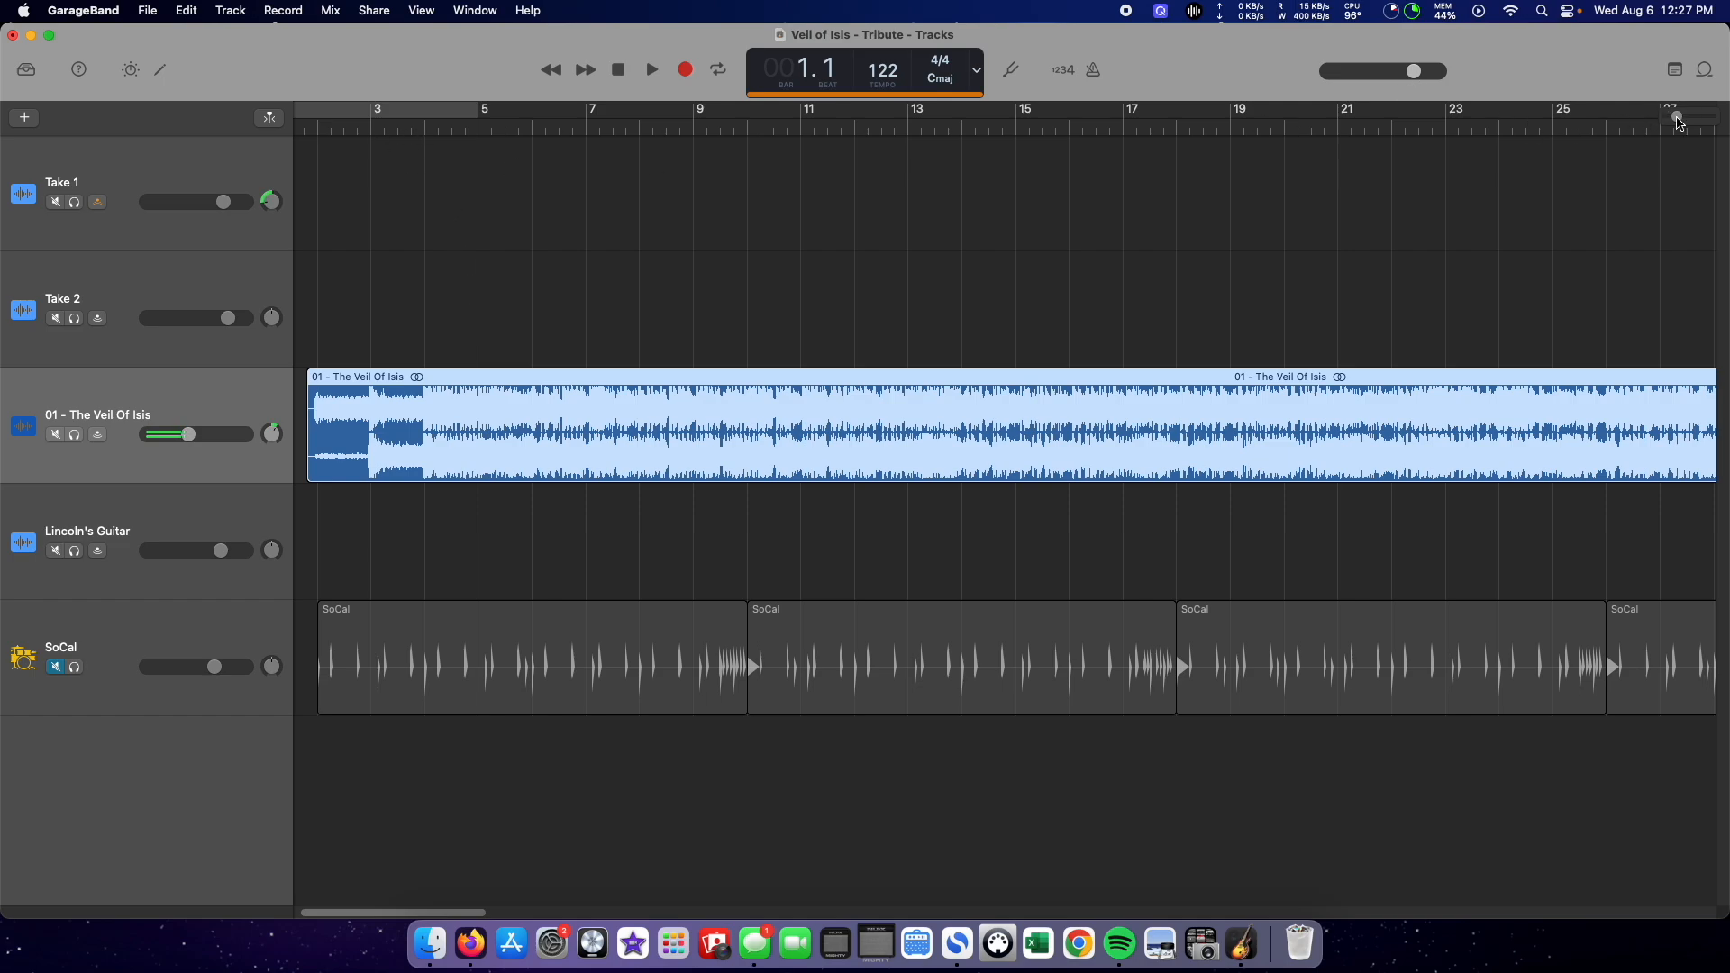
drag(1675, 117, 1643, 117)
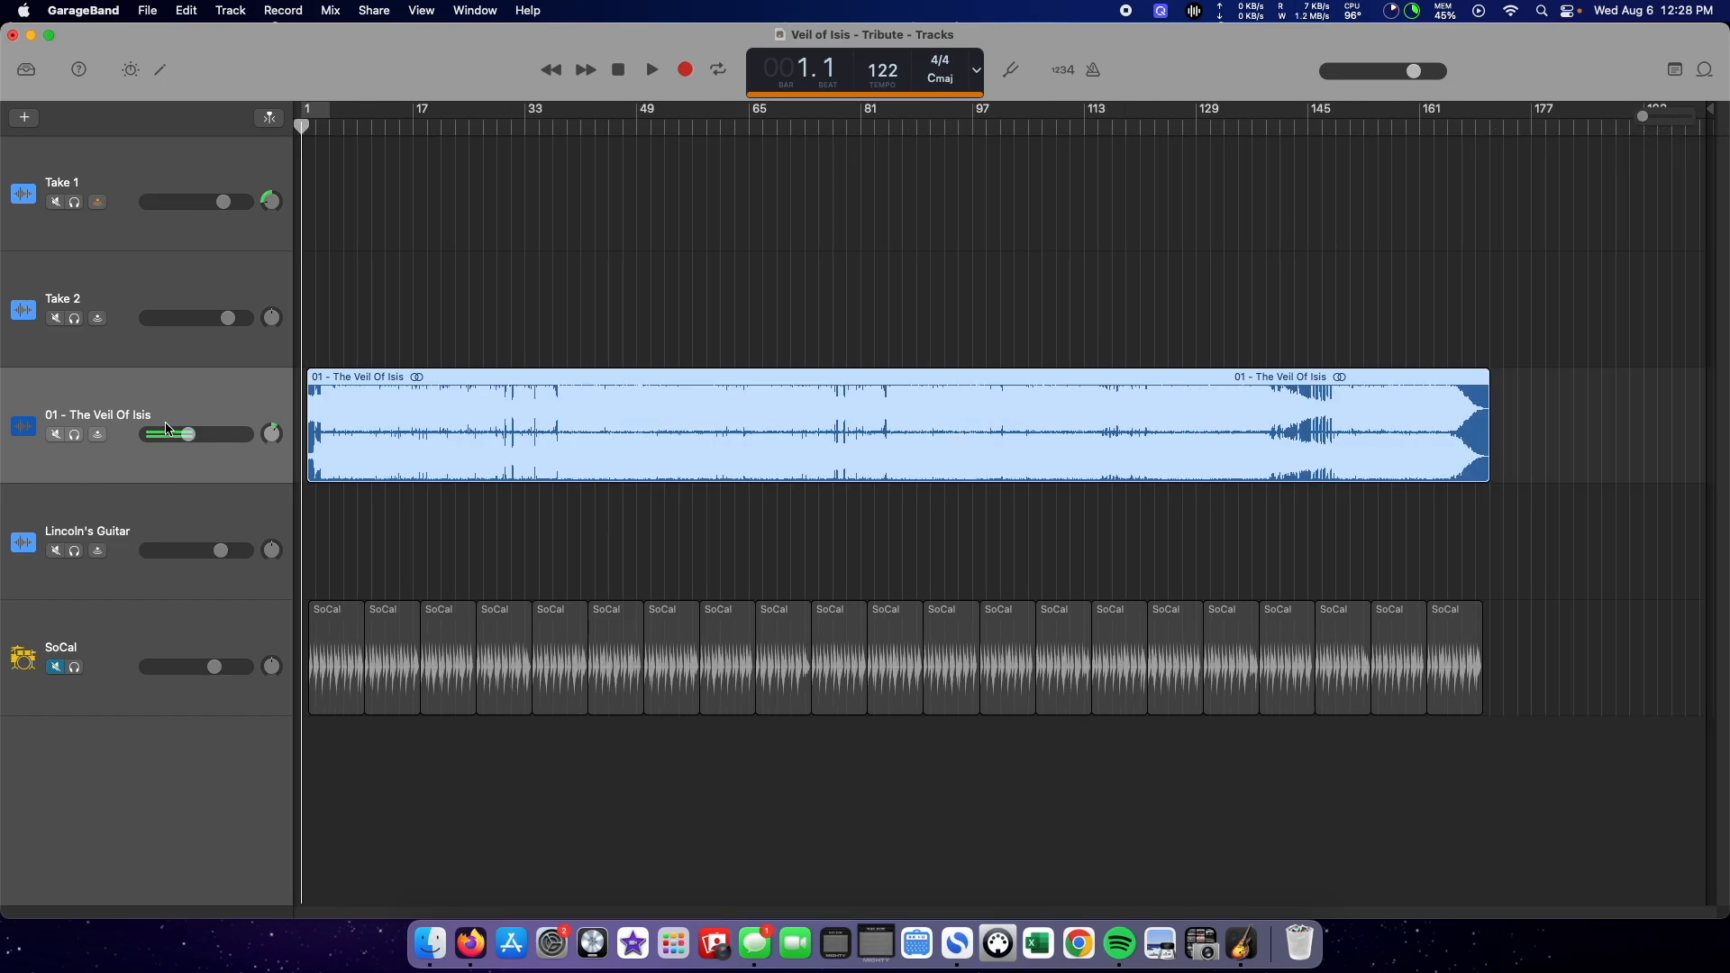
Step: Mute the Take 1 track with its input monitoring off, and select the Take 2 track
click(147, 210)
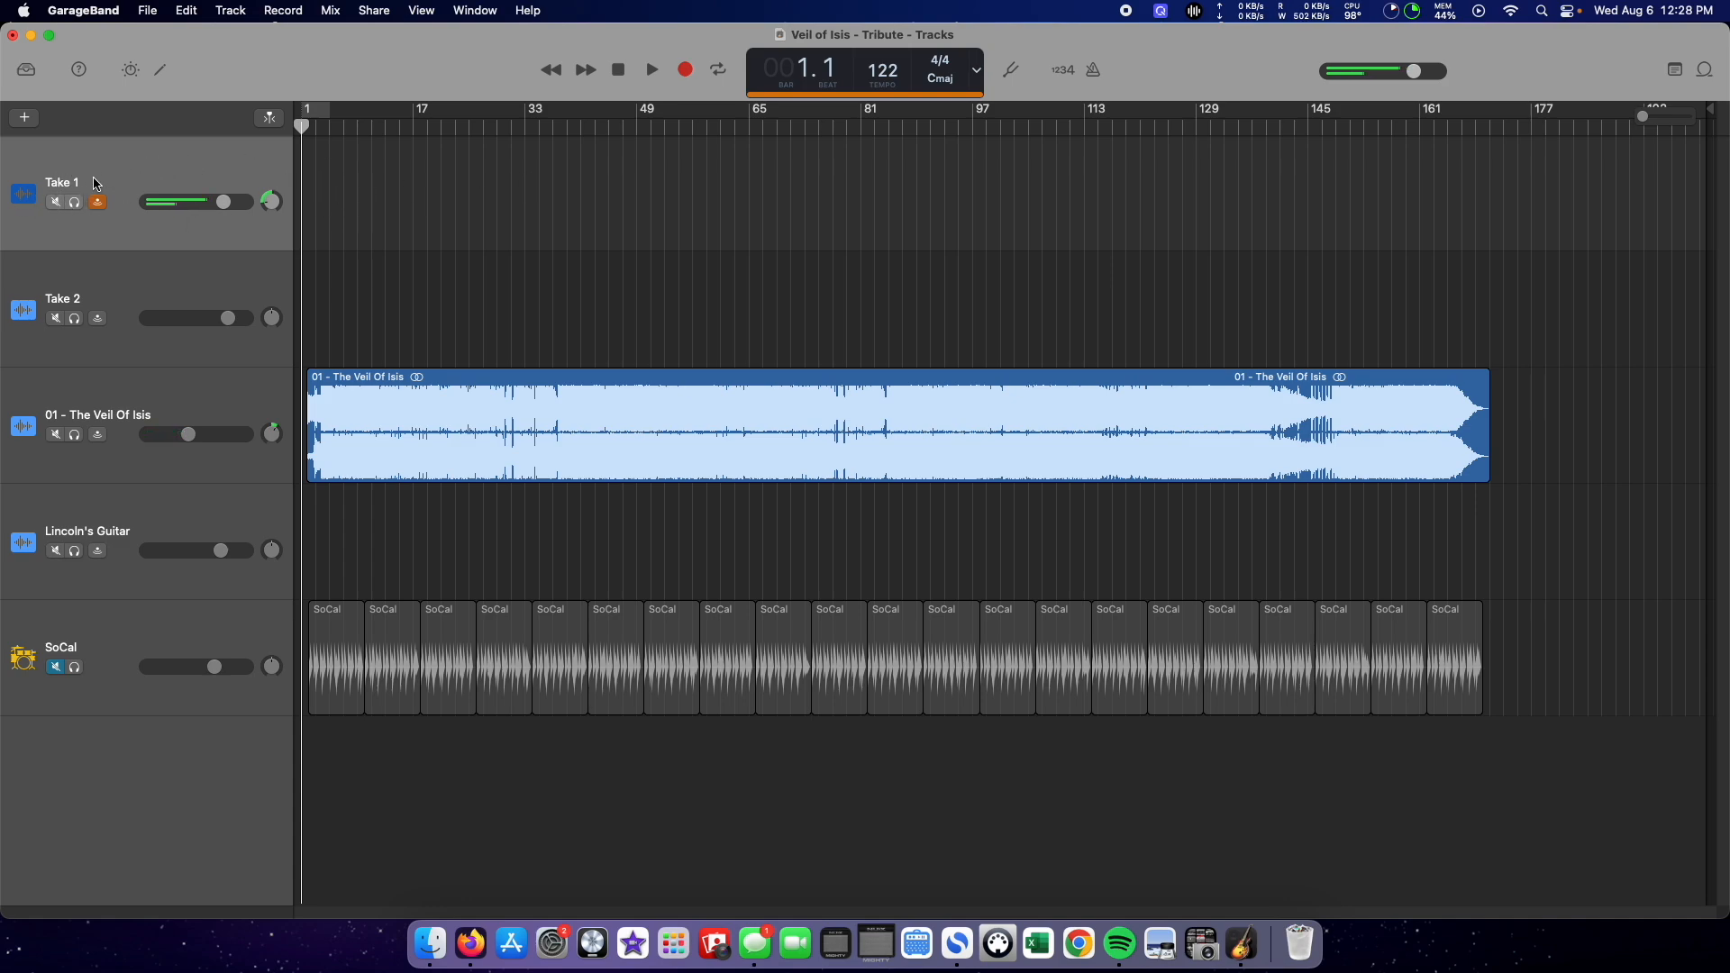
click(101, 284)
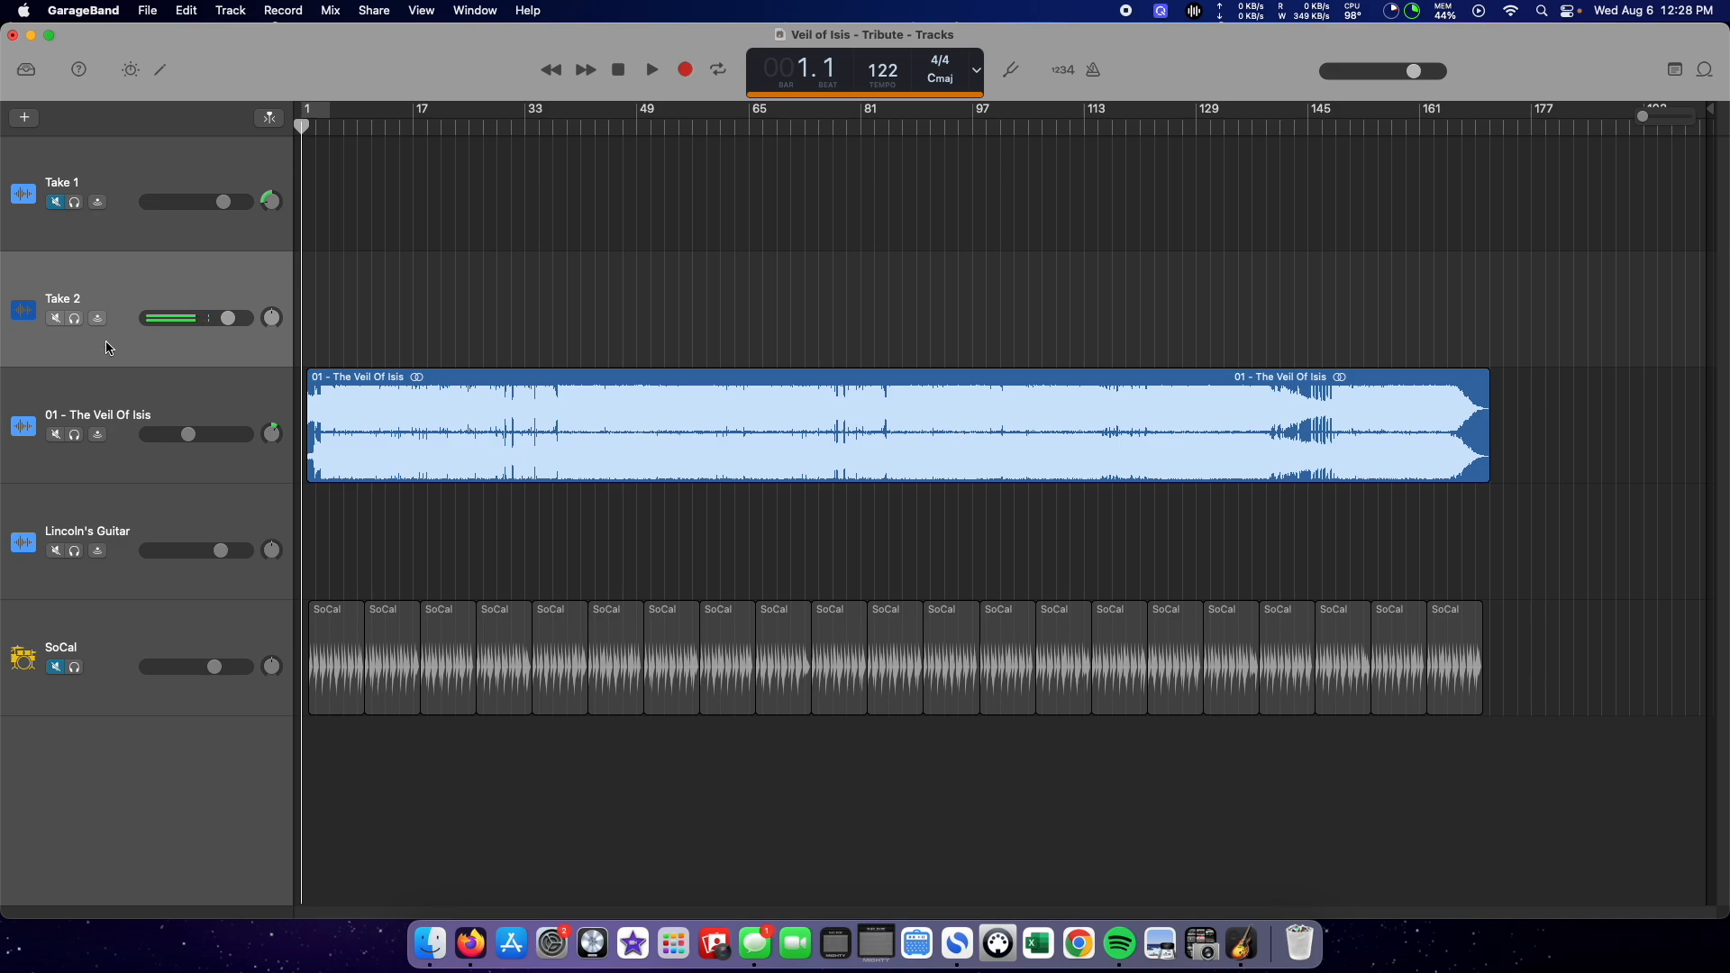
Step: Duplicate the Take 2 track with its settings and delete the duplicate
right_click(144, 752)
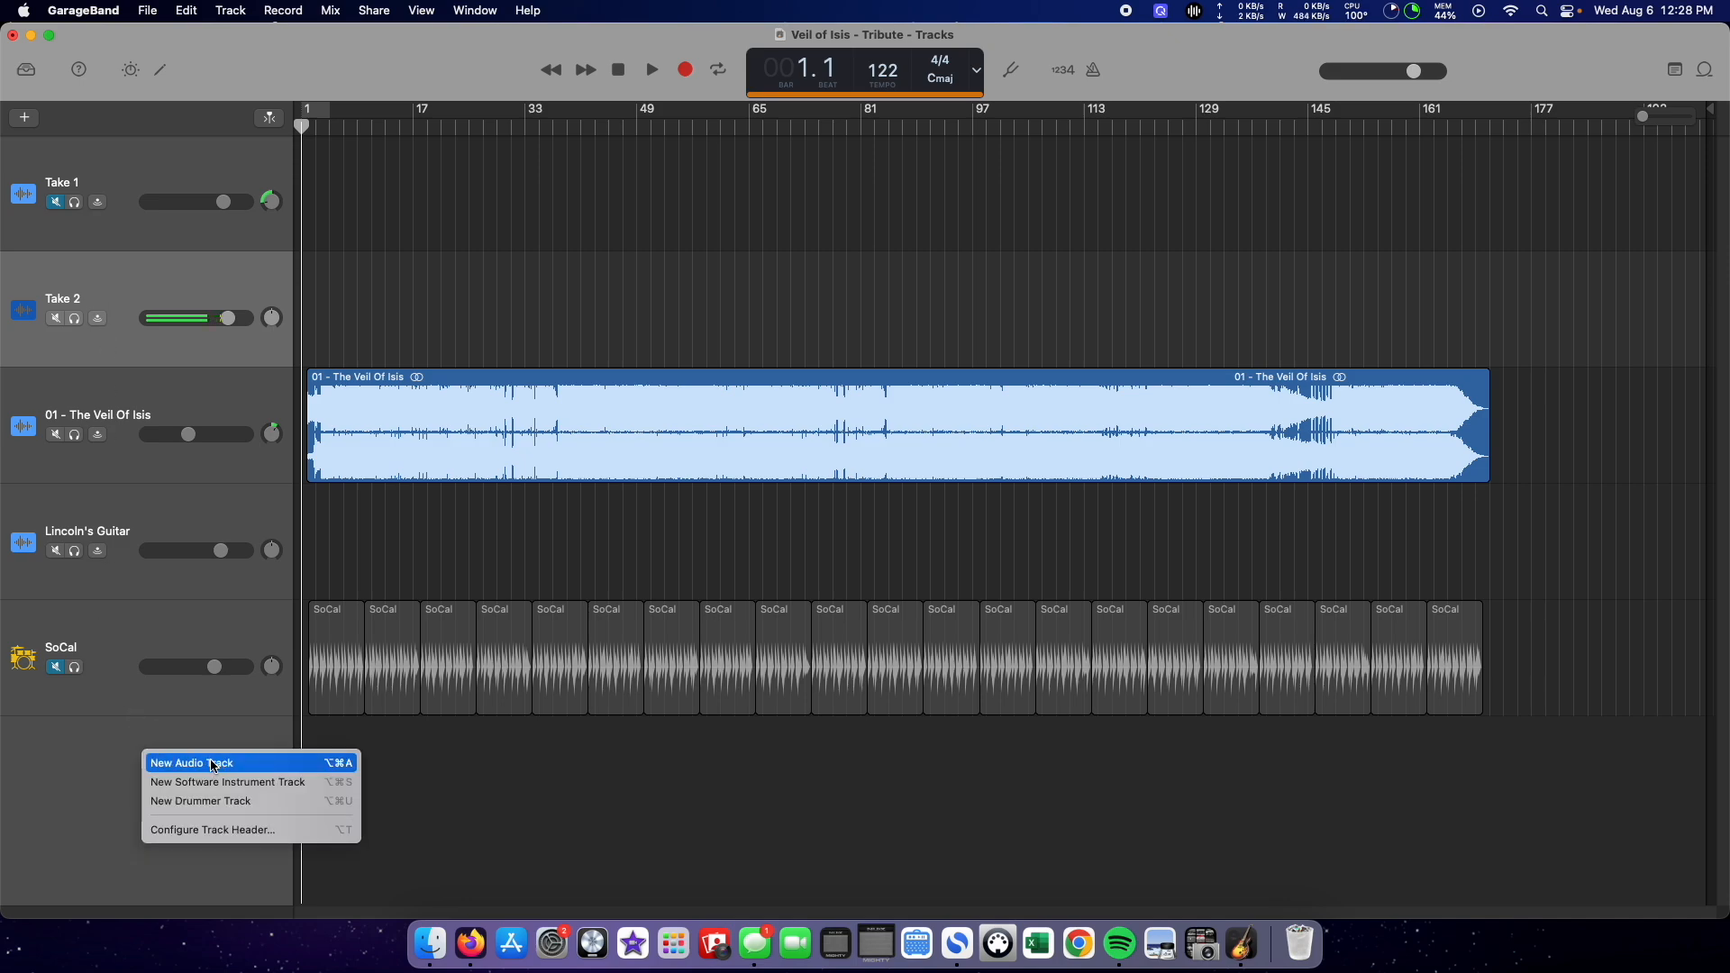
click(89, 756)
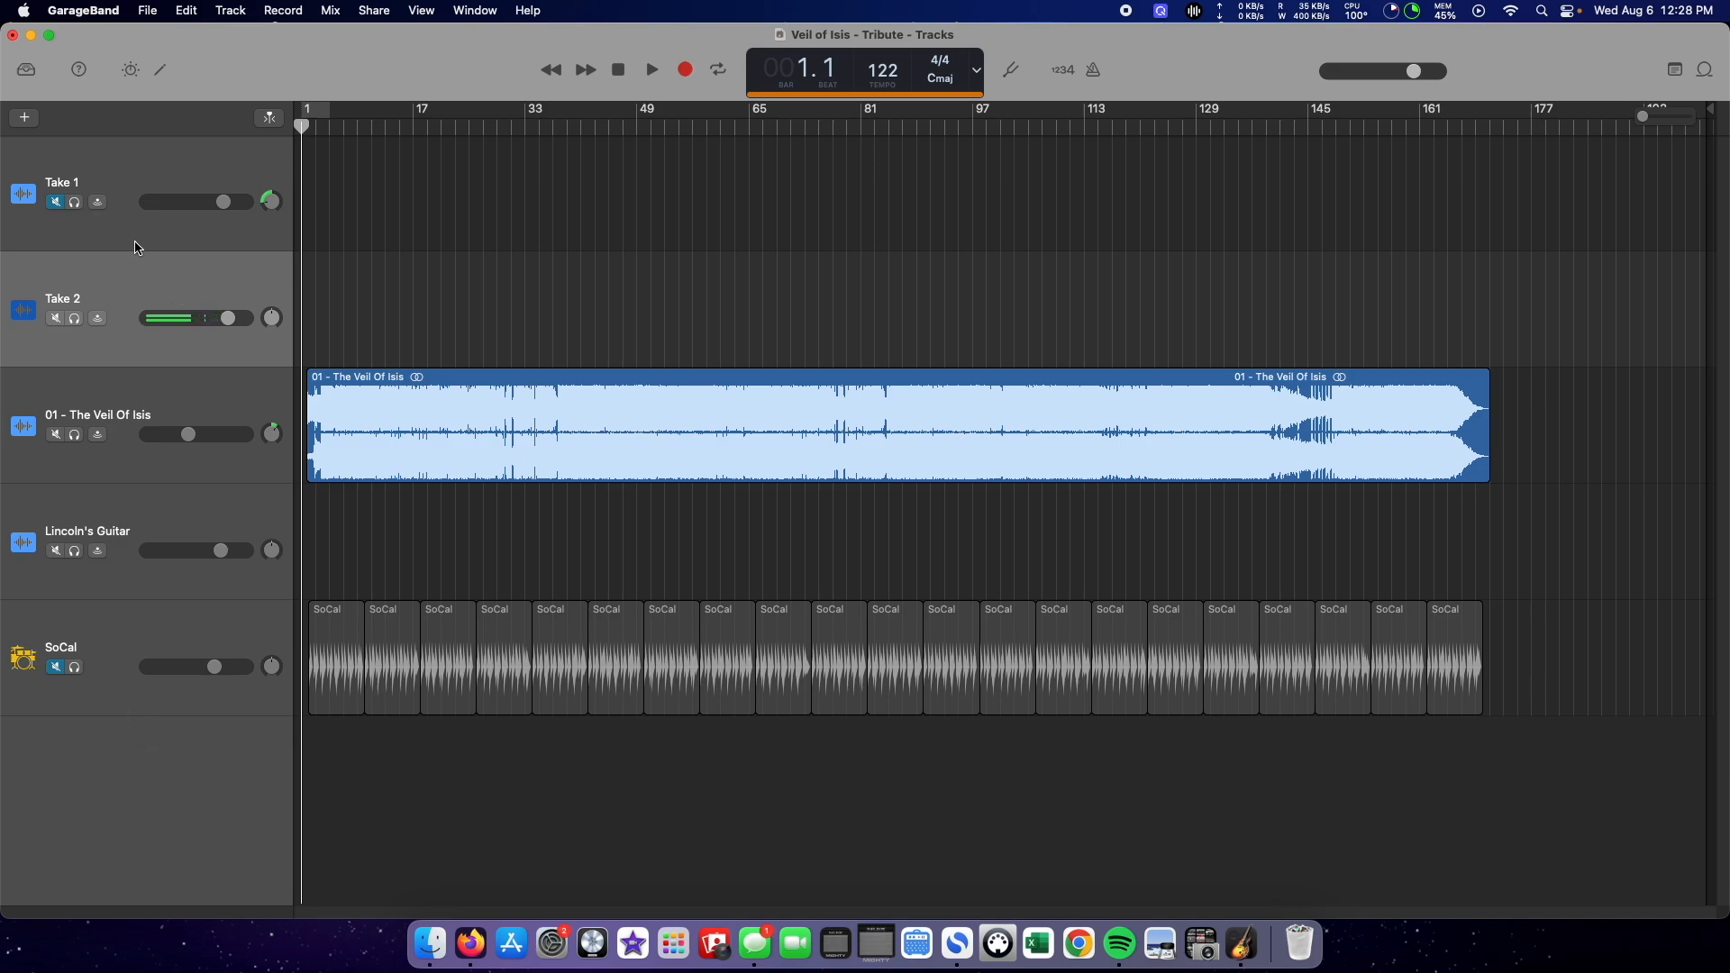
key(super+d)
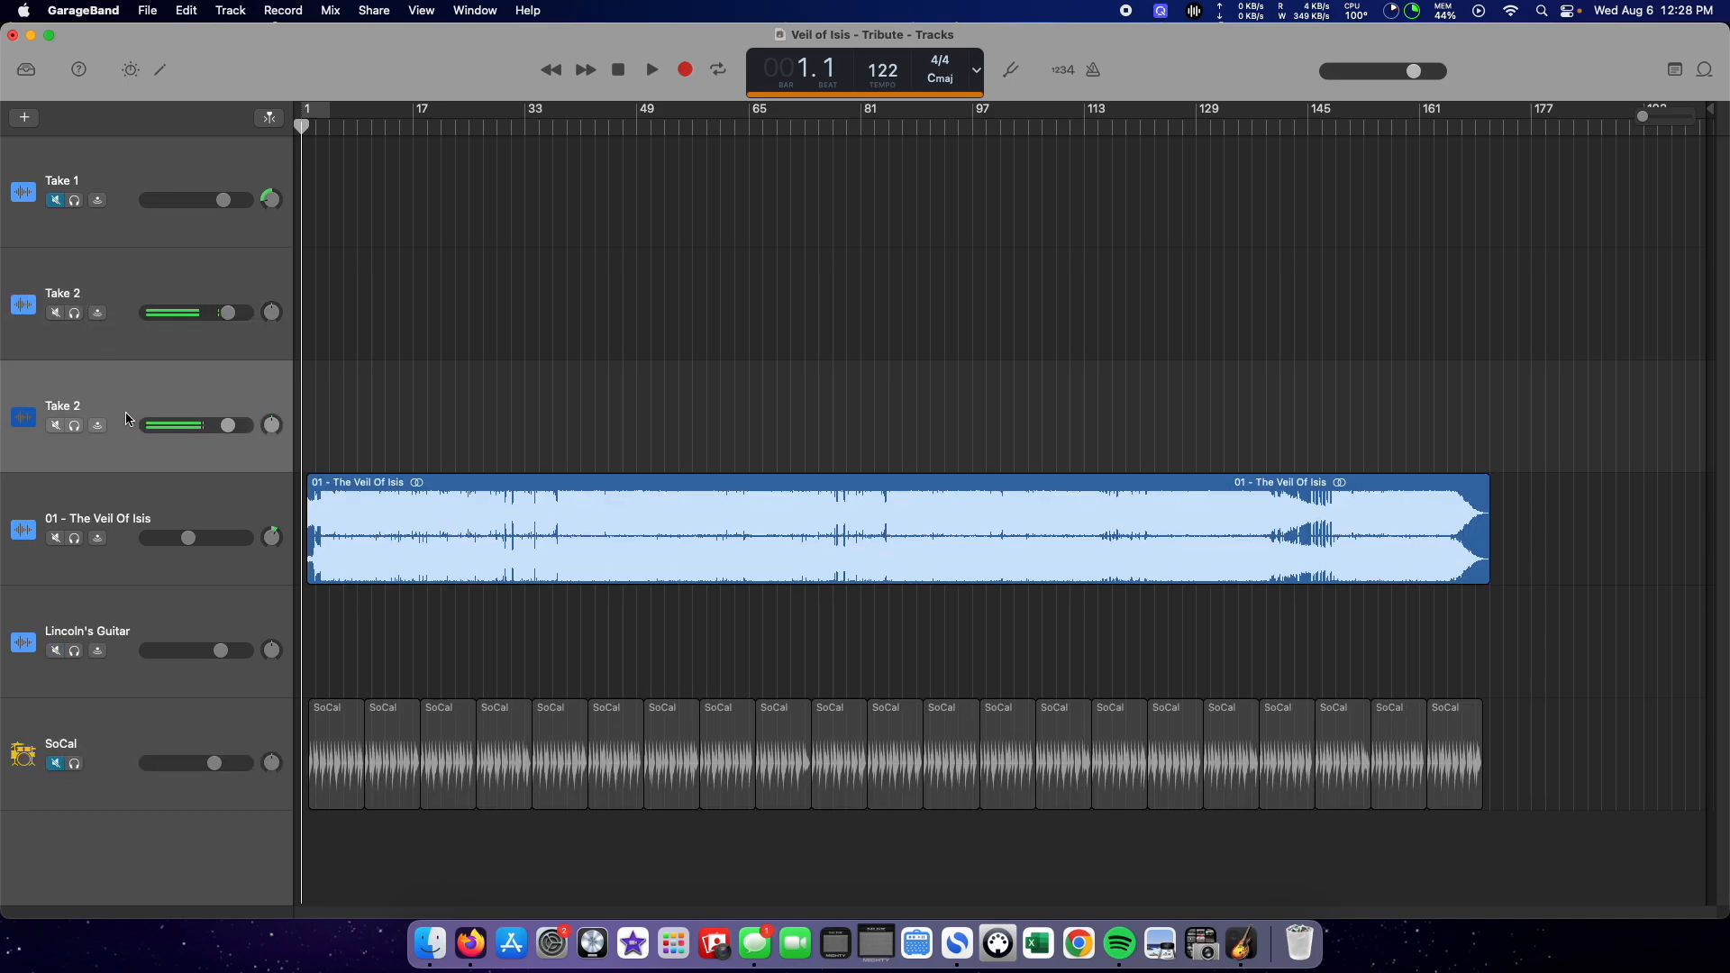
right_click(126, 400)
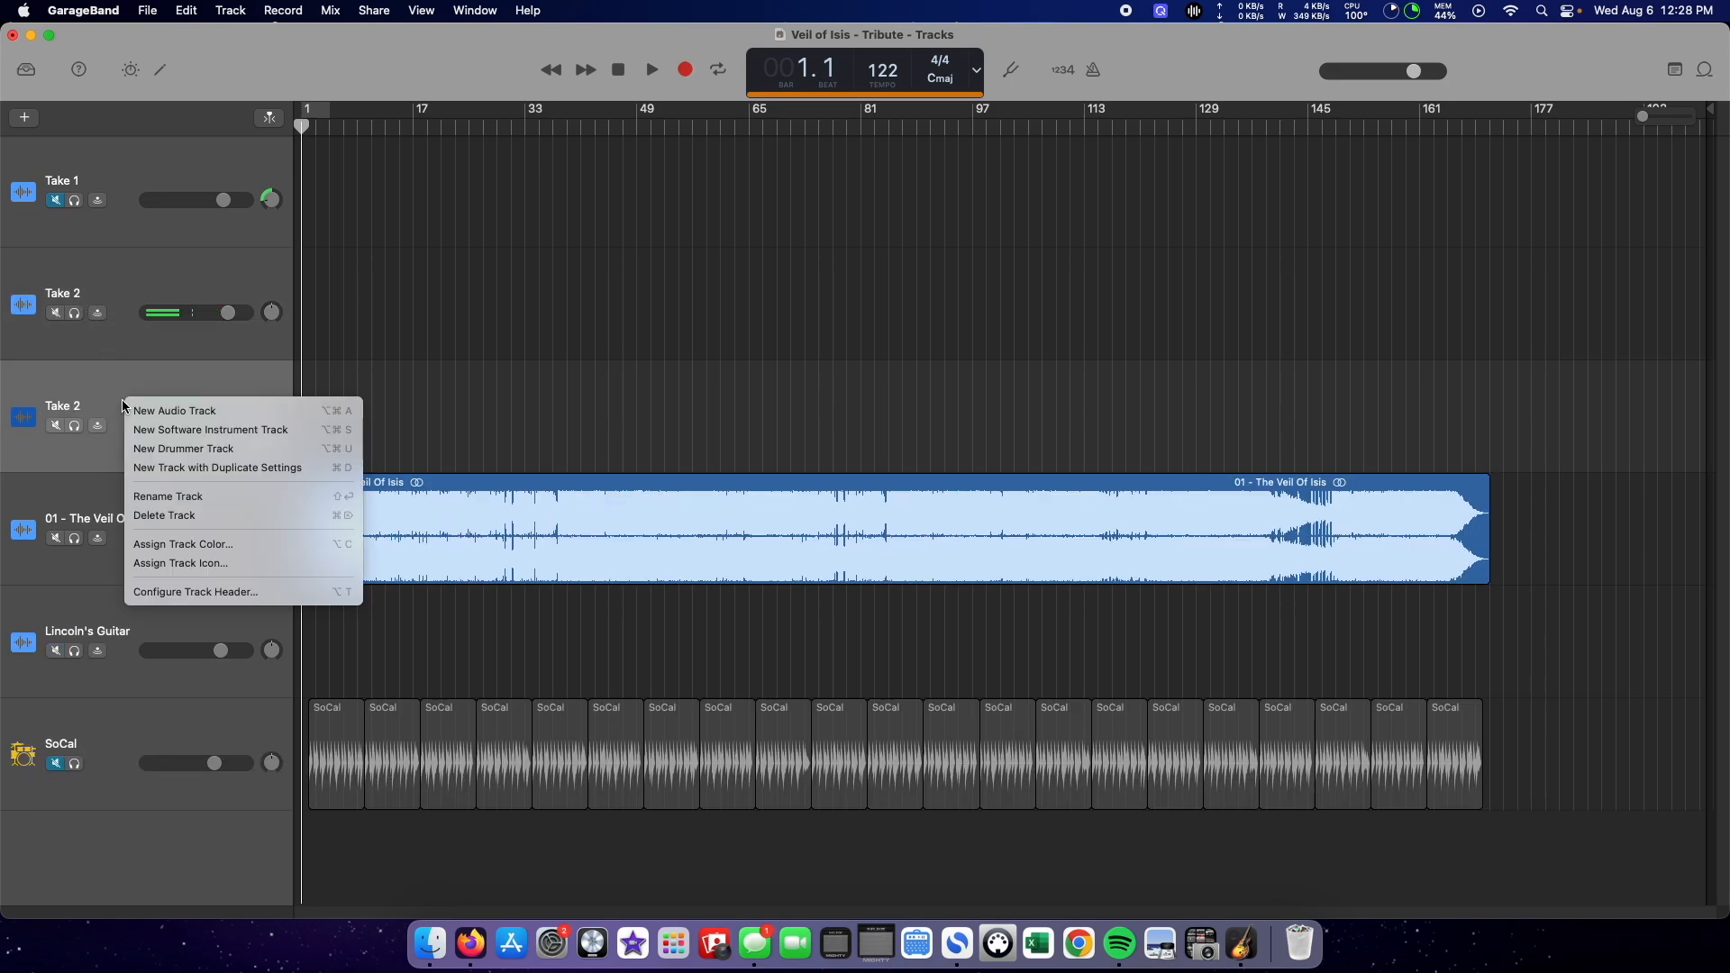
click(236, 516)
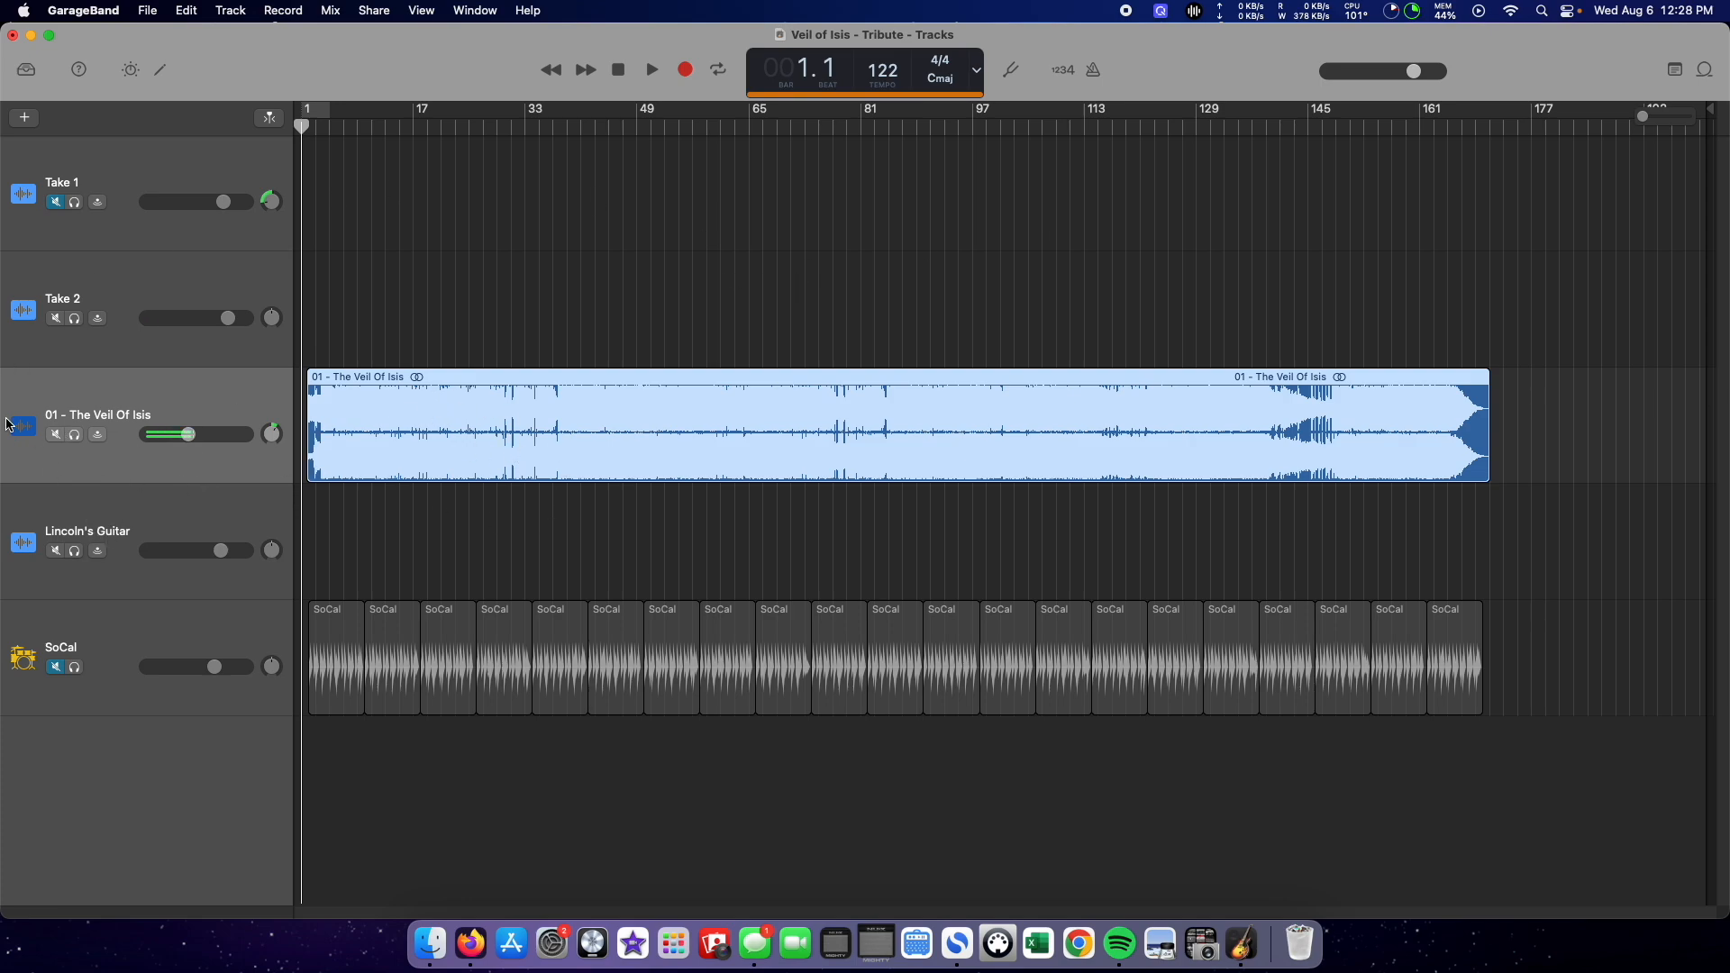
Step: Mute the 01 - The Veil Of Isis track and turn on the metronome and count-in
click(56, 435)
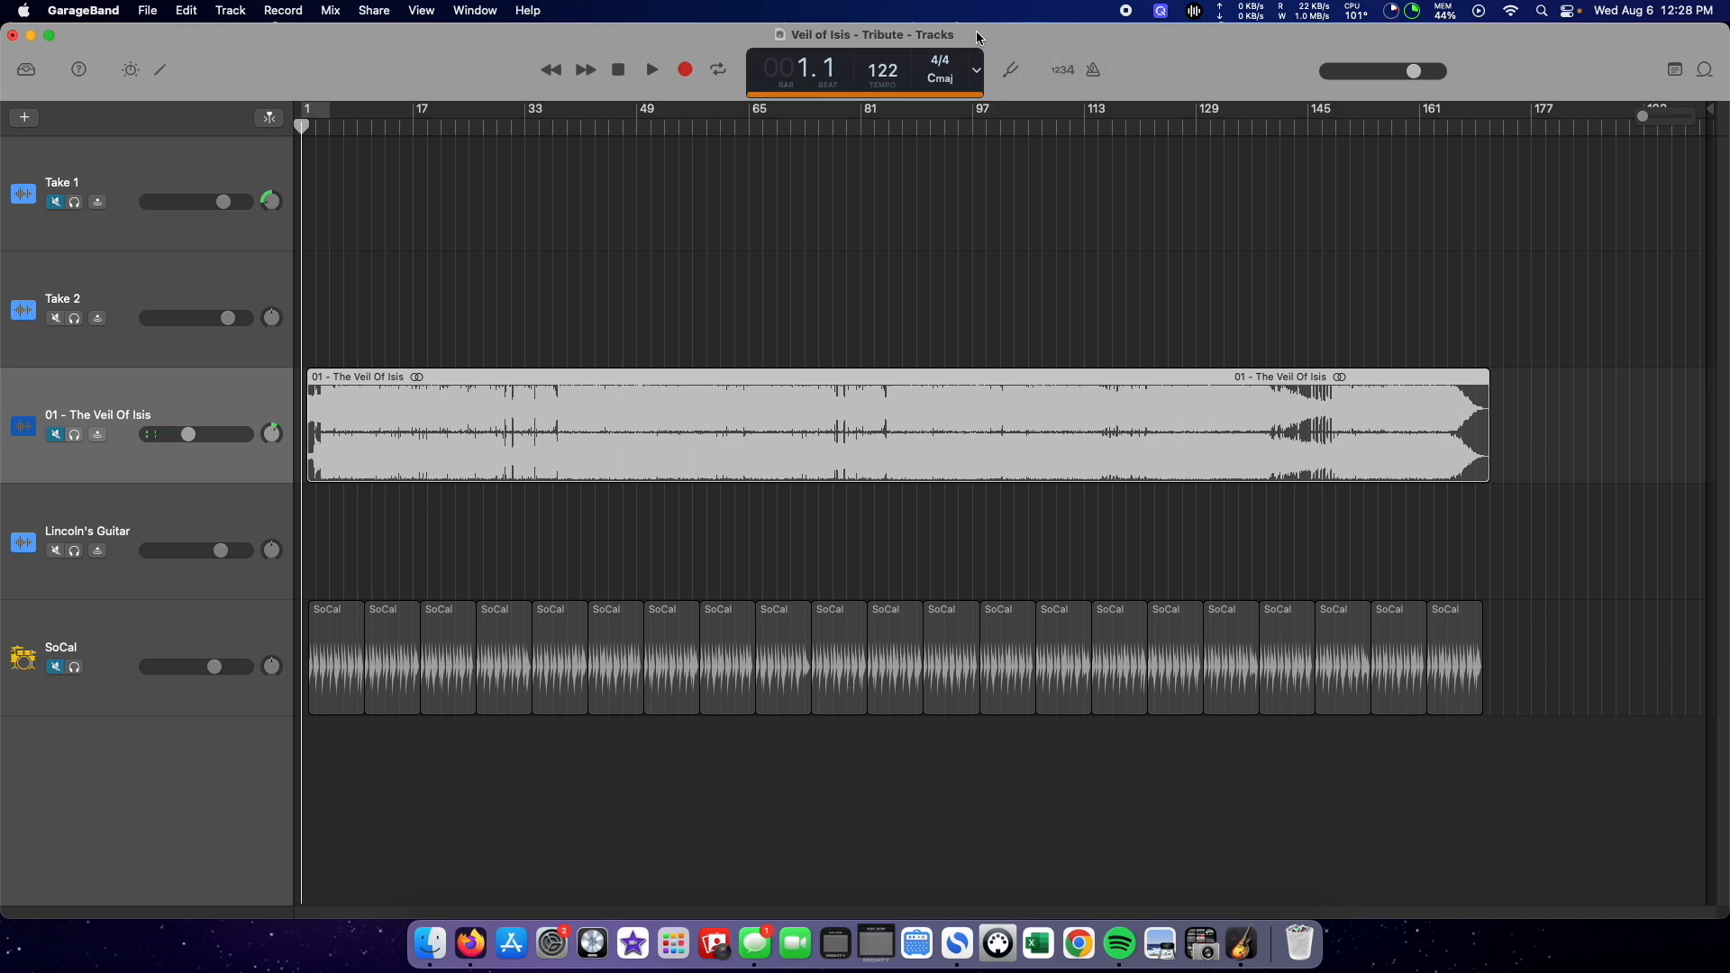
click(1096, 71)
click(1066, 75)
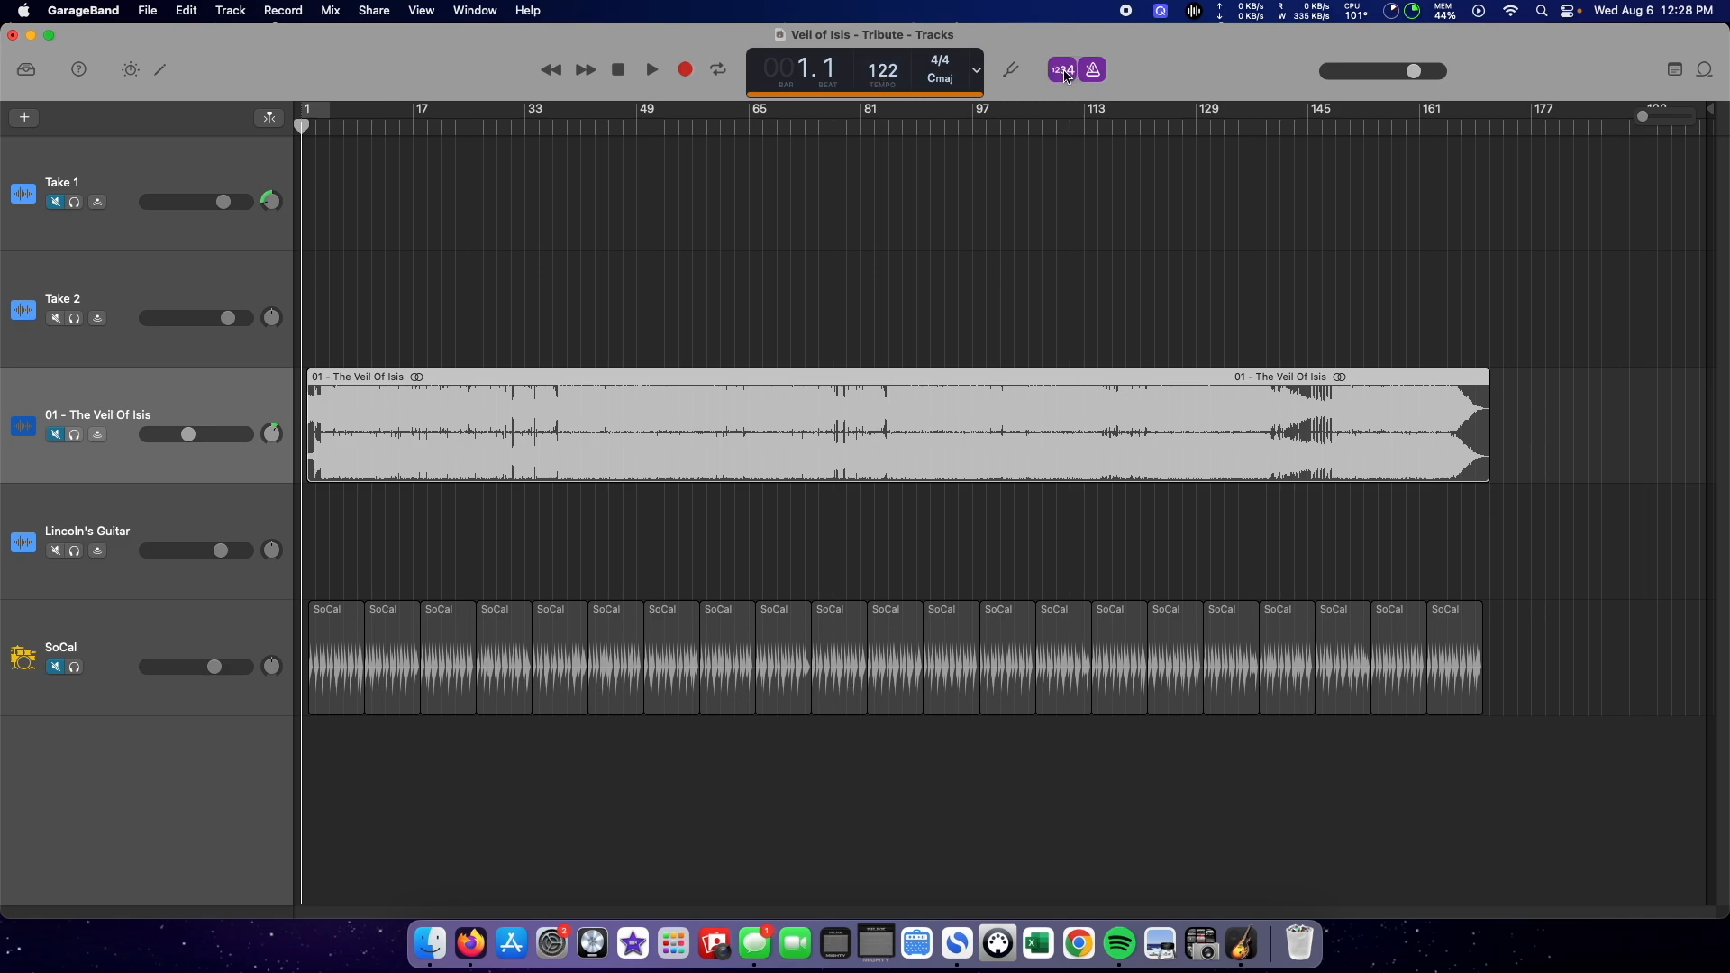
Step: Record a short test on the 01 - The Veil Of Isis track and undo the recording
click(686, 71)
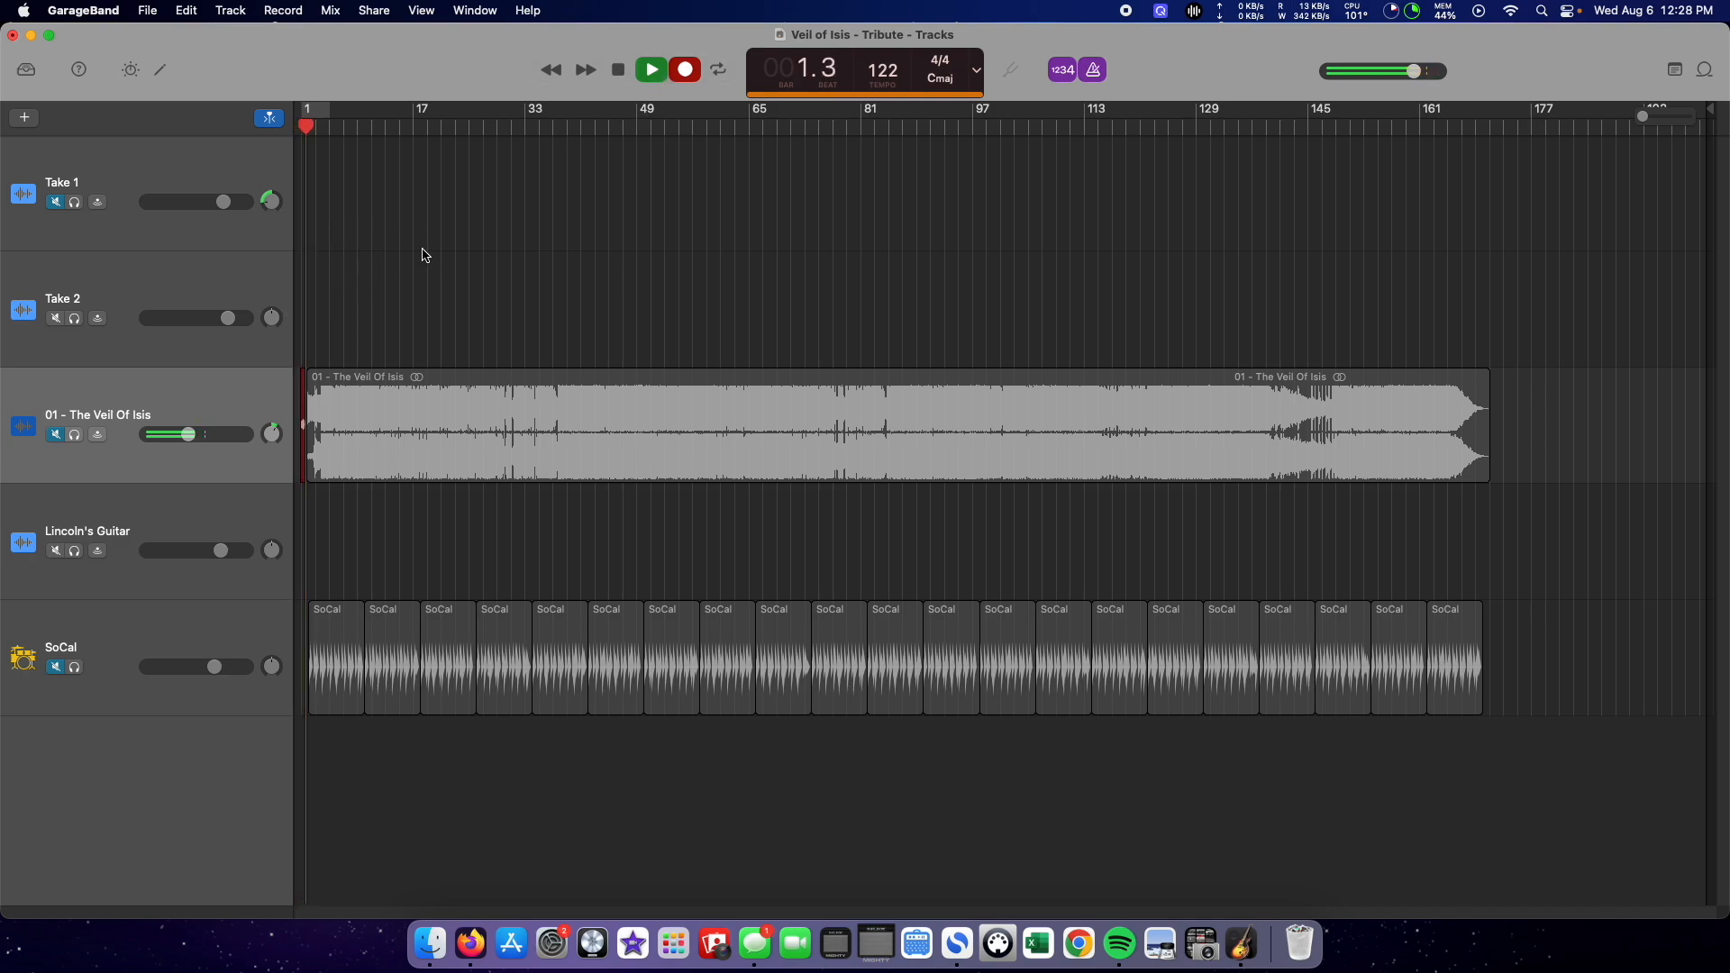
key(space)
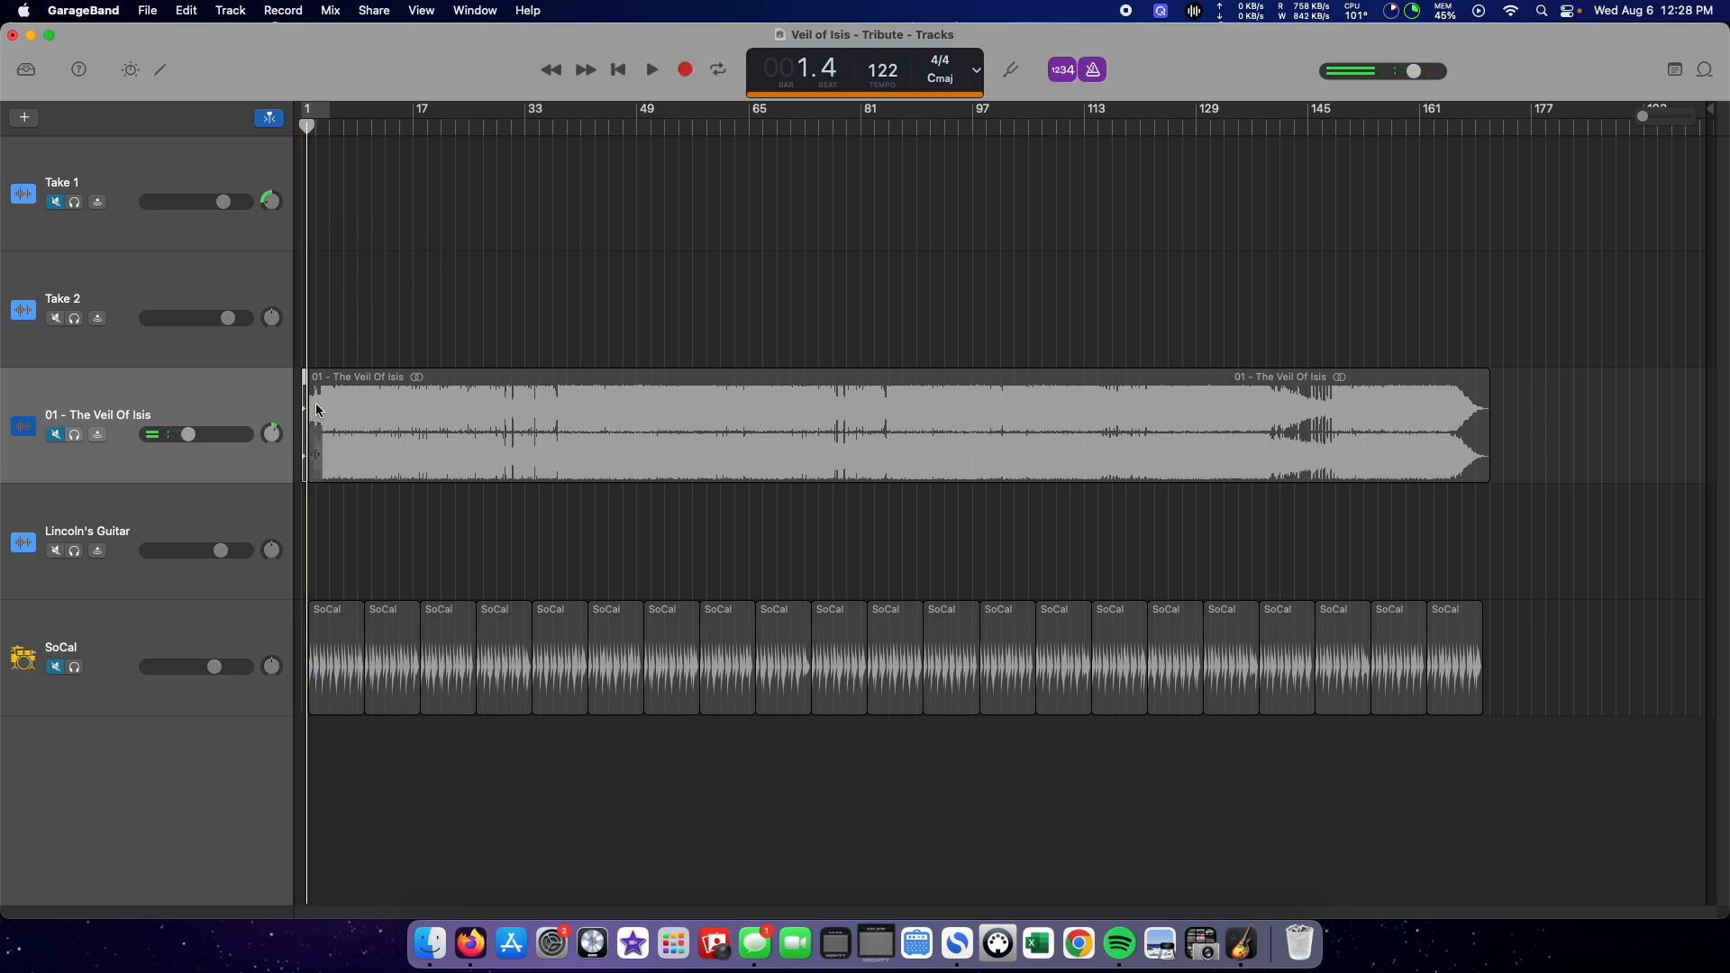
click(1648, 116)
drag(1649, 116, 1651, 116)
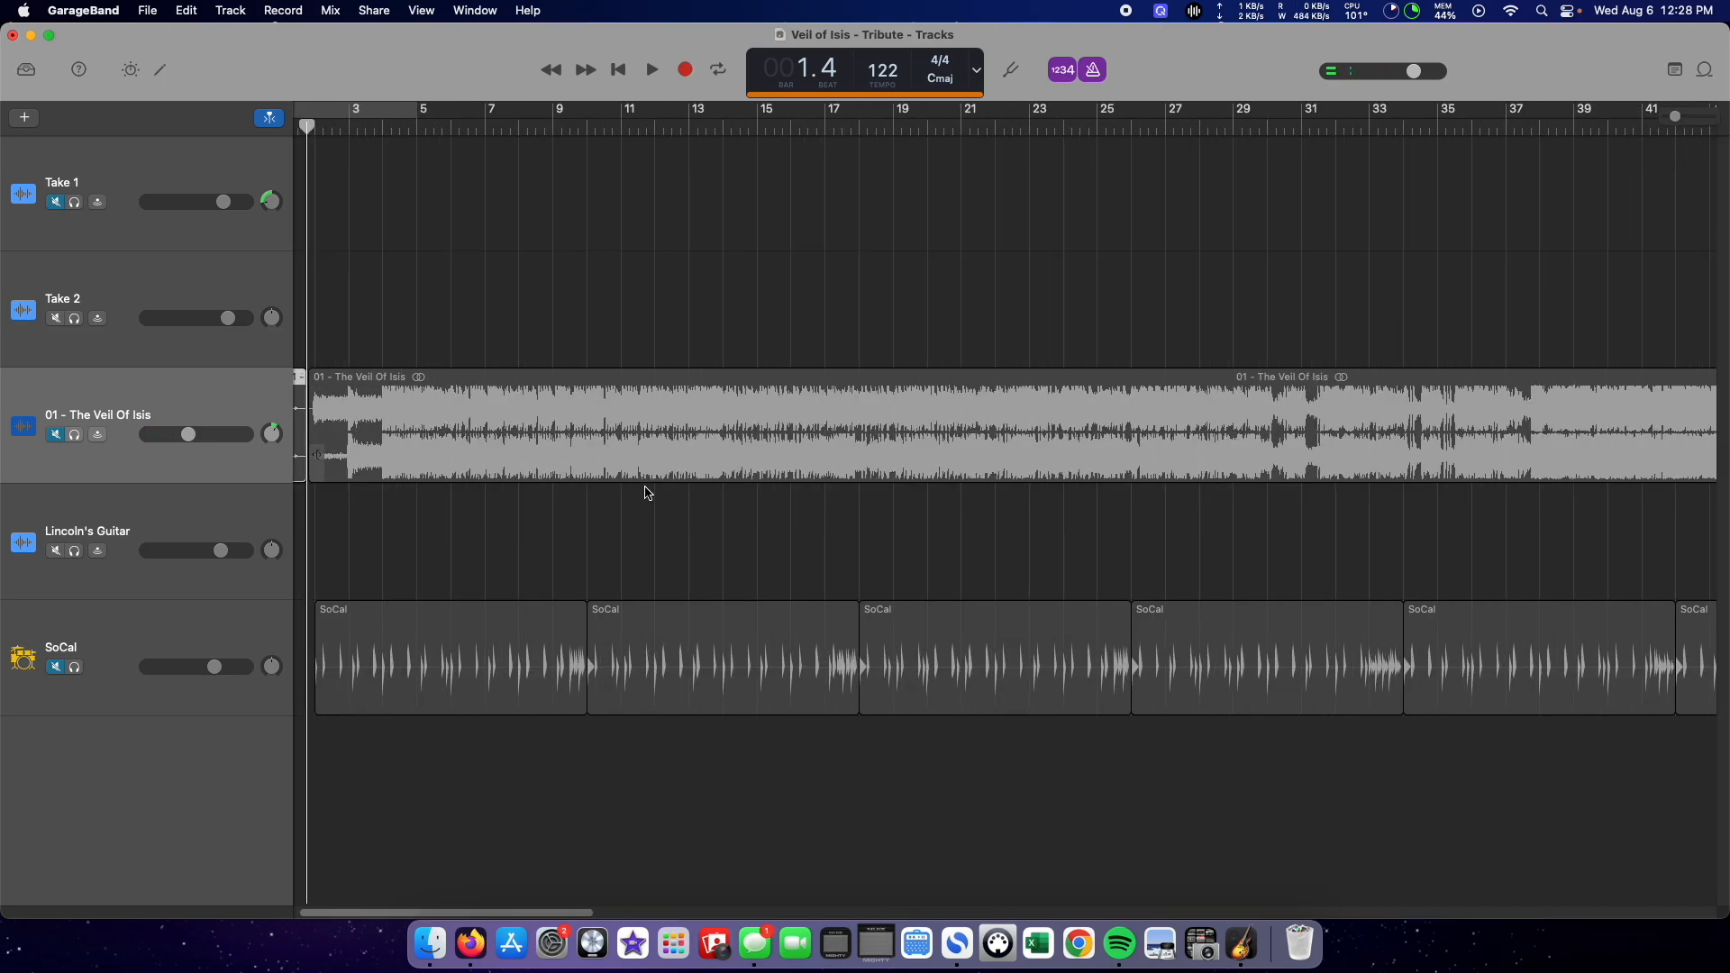
scroll(518, 493, left, 1)
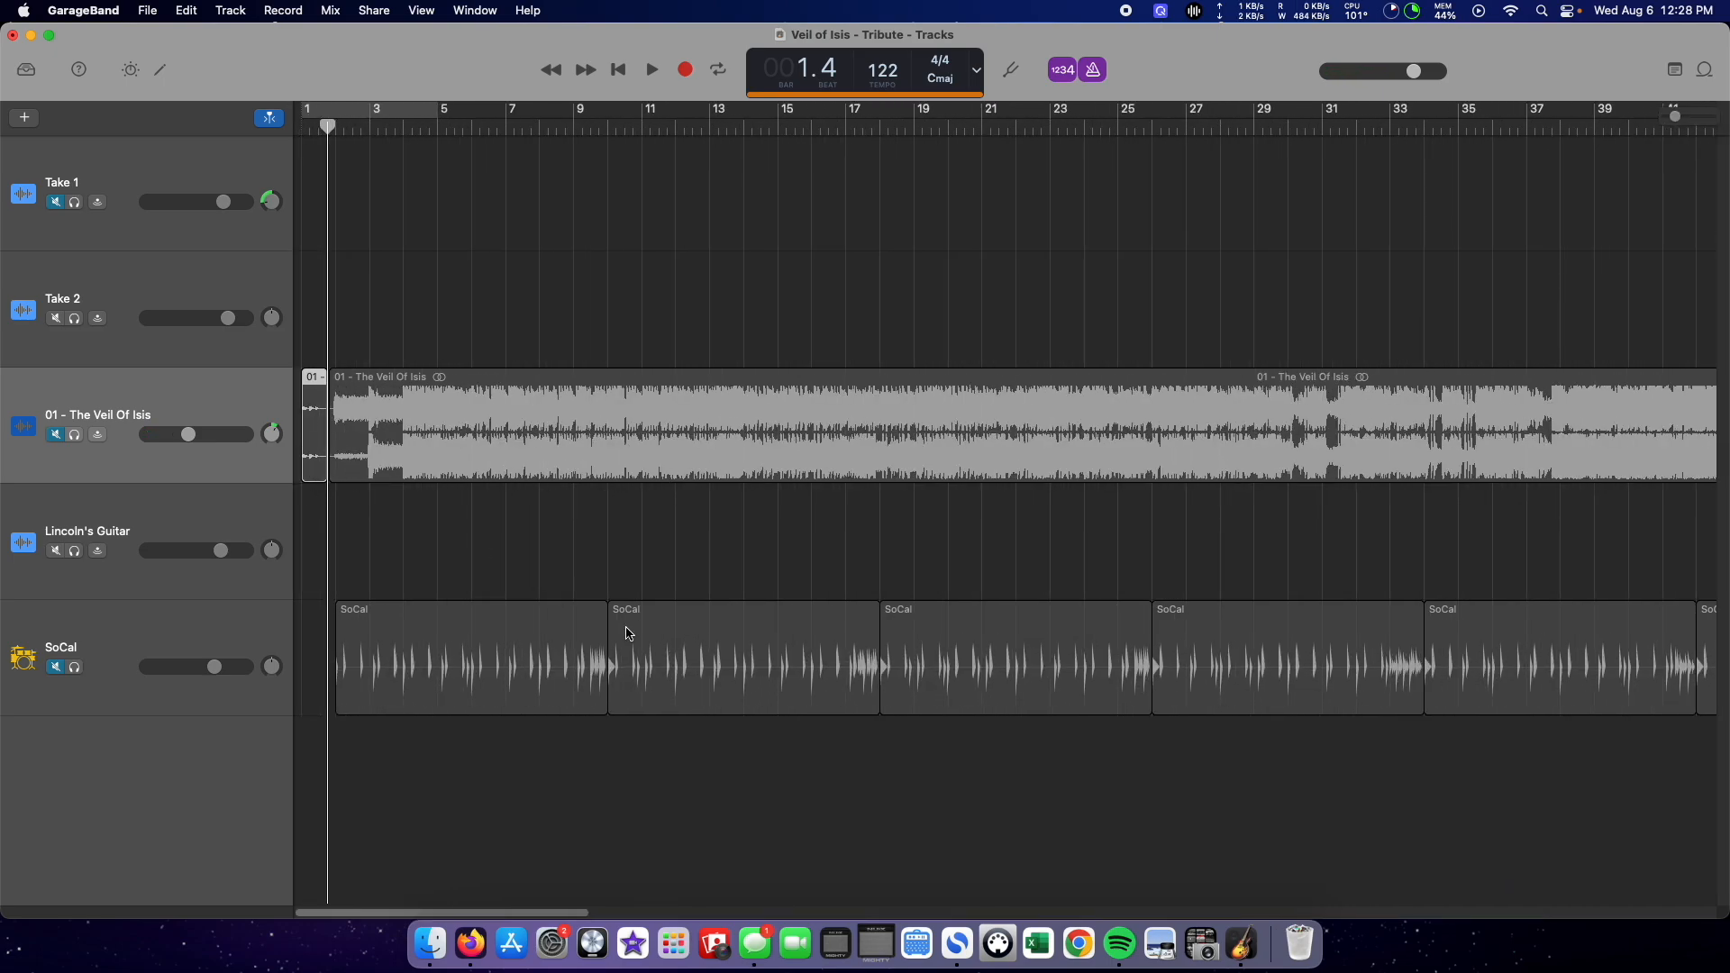
key(super+z)
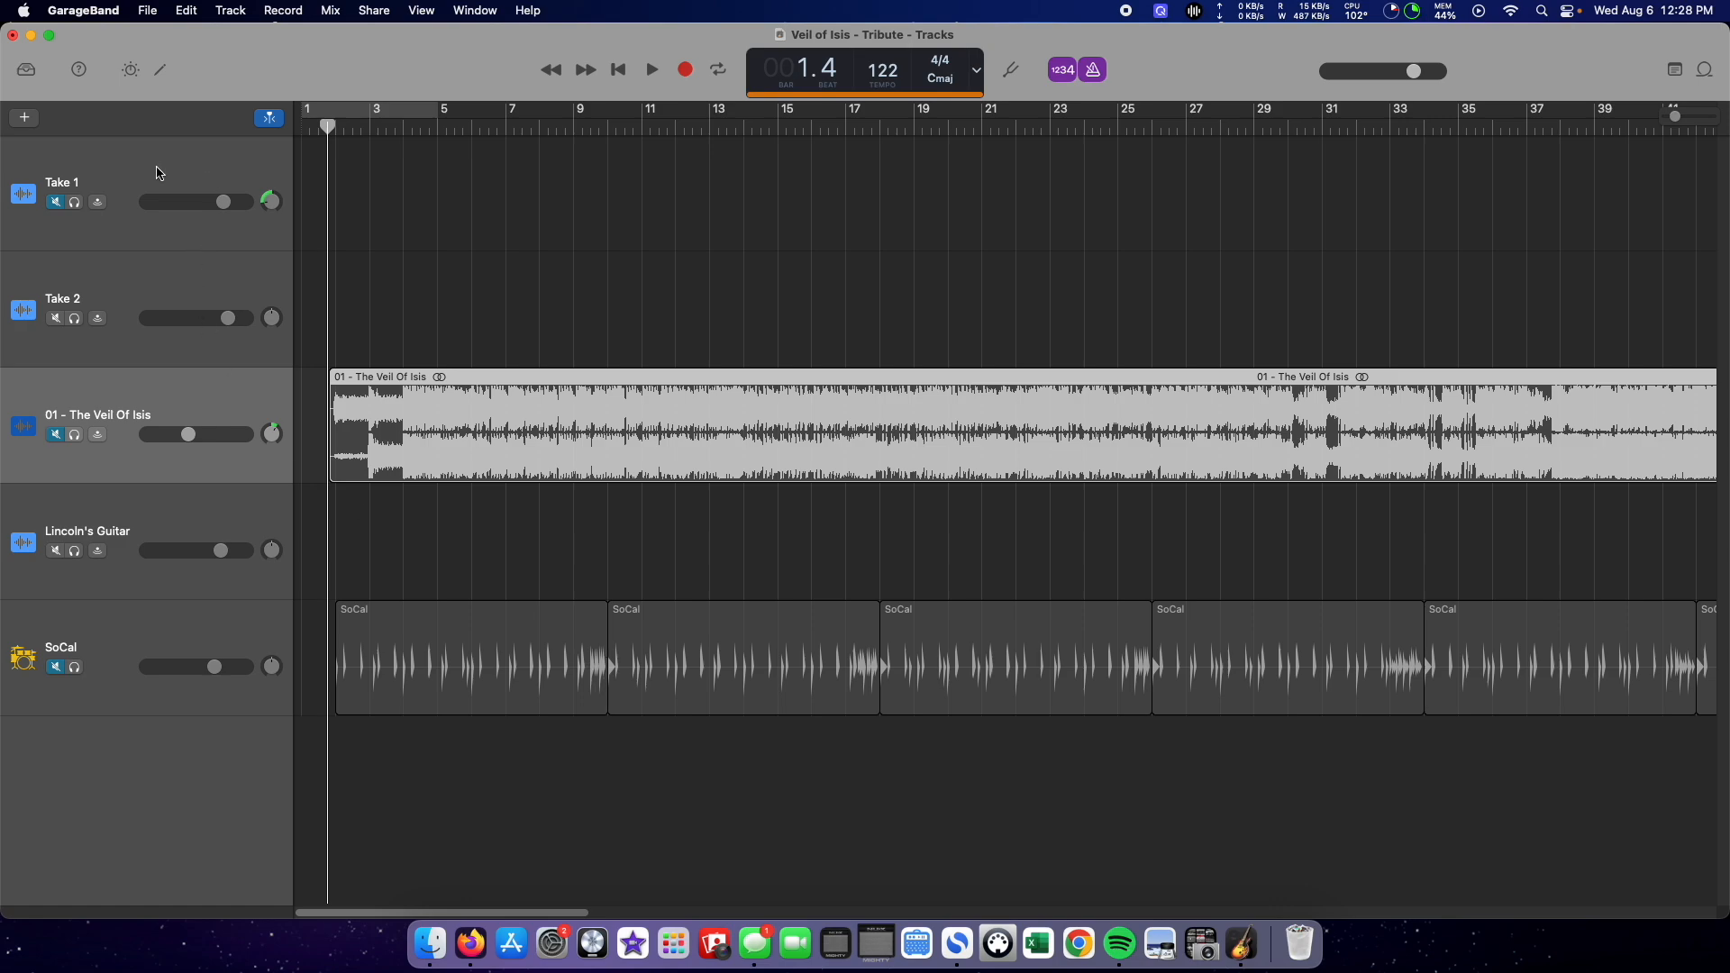
Step: Select the Take 1 track, turn off the metronome and count-in, and unmute the SoCal drummer track
click(127, 186)
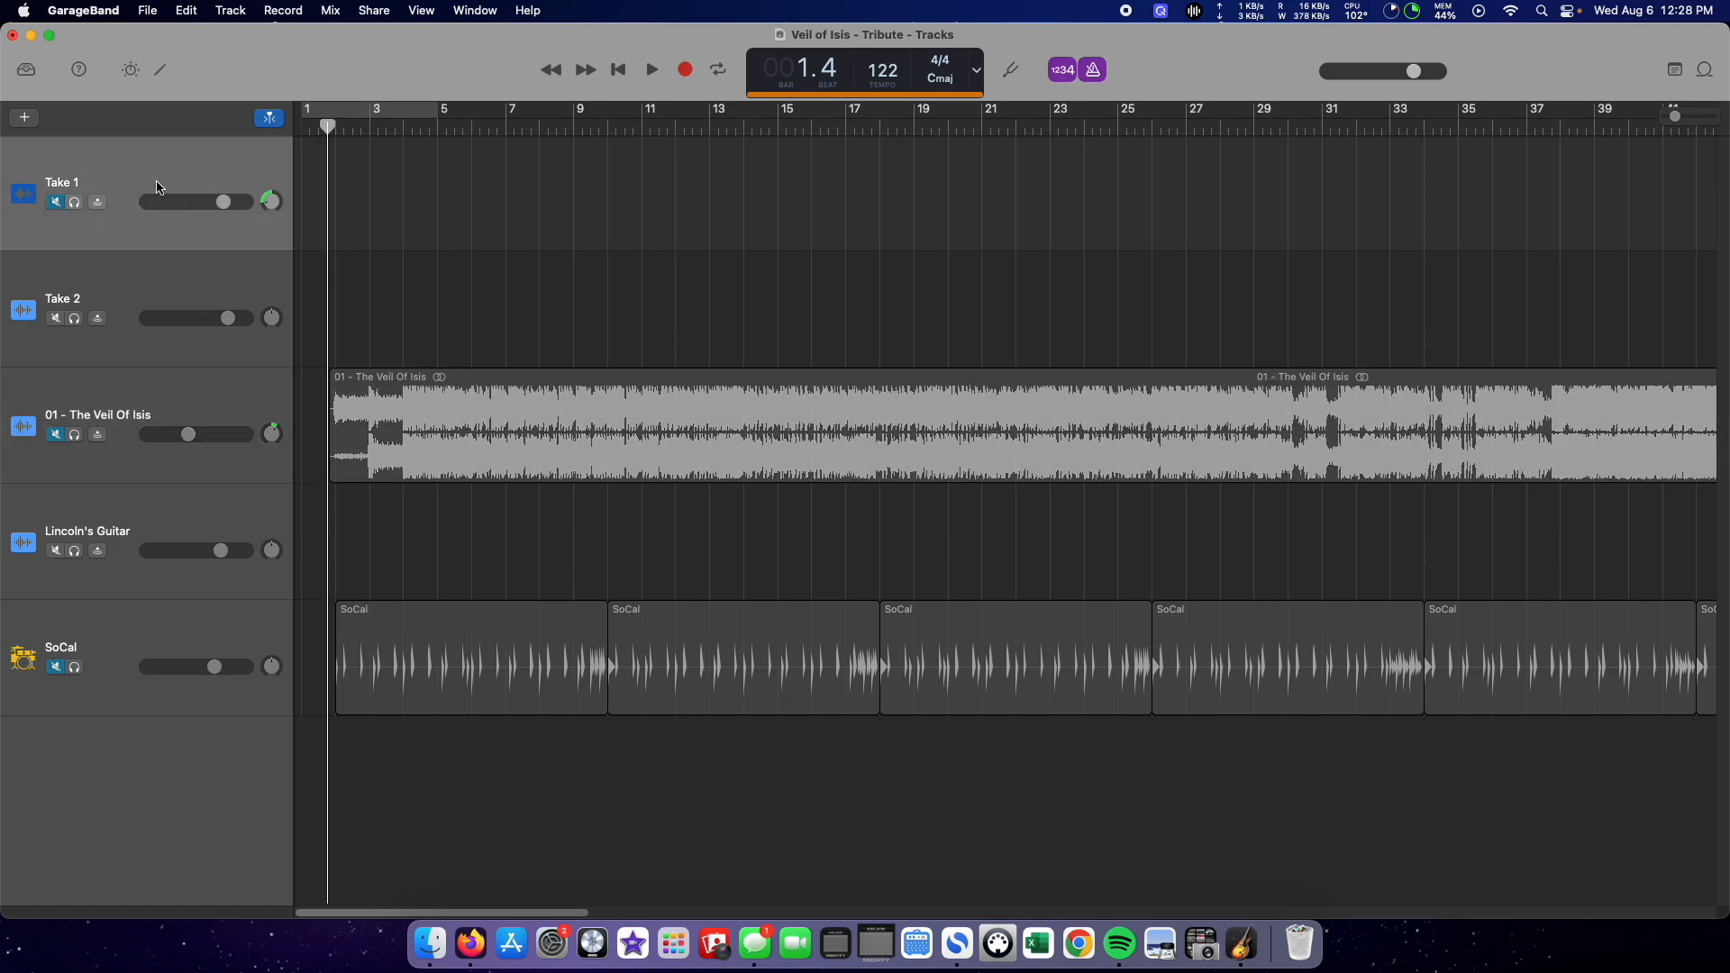
click(1095, 74)
click(1063, 70)
click(63, 674)
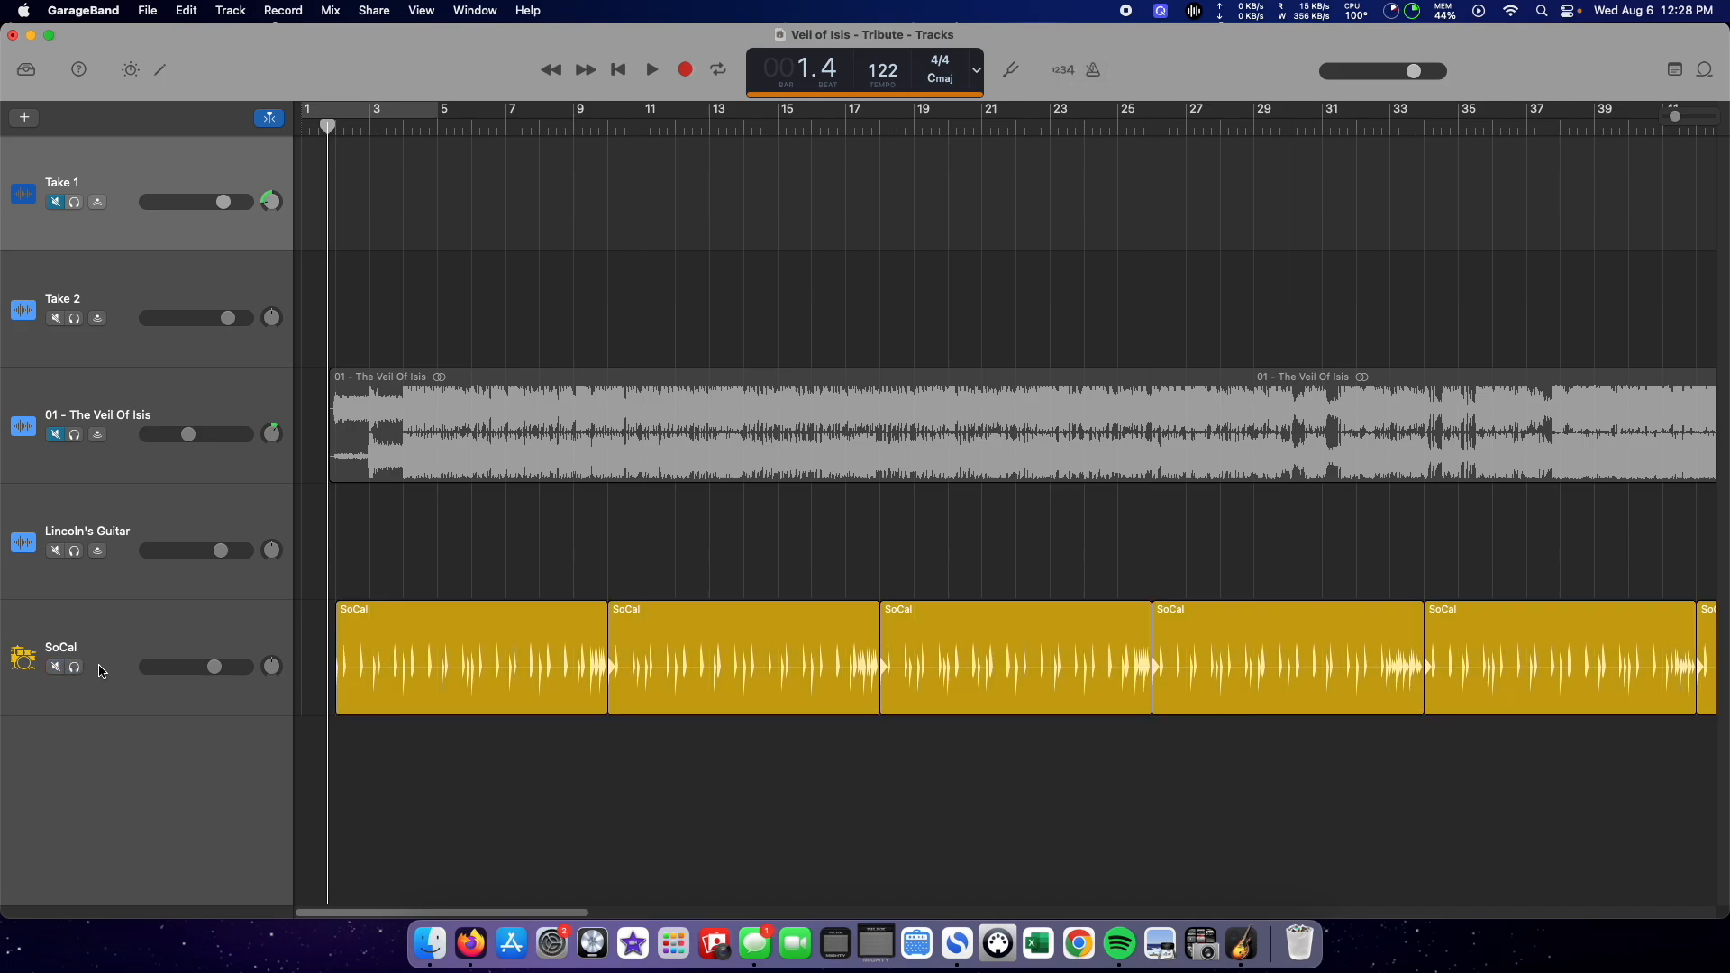
Step: Open the first SoCal region in the Drummer editor and make its beat louder and more complex
drag(1675, 116, 1667, 117)
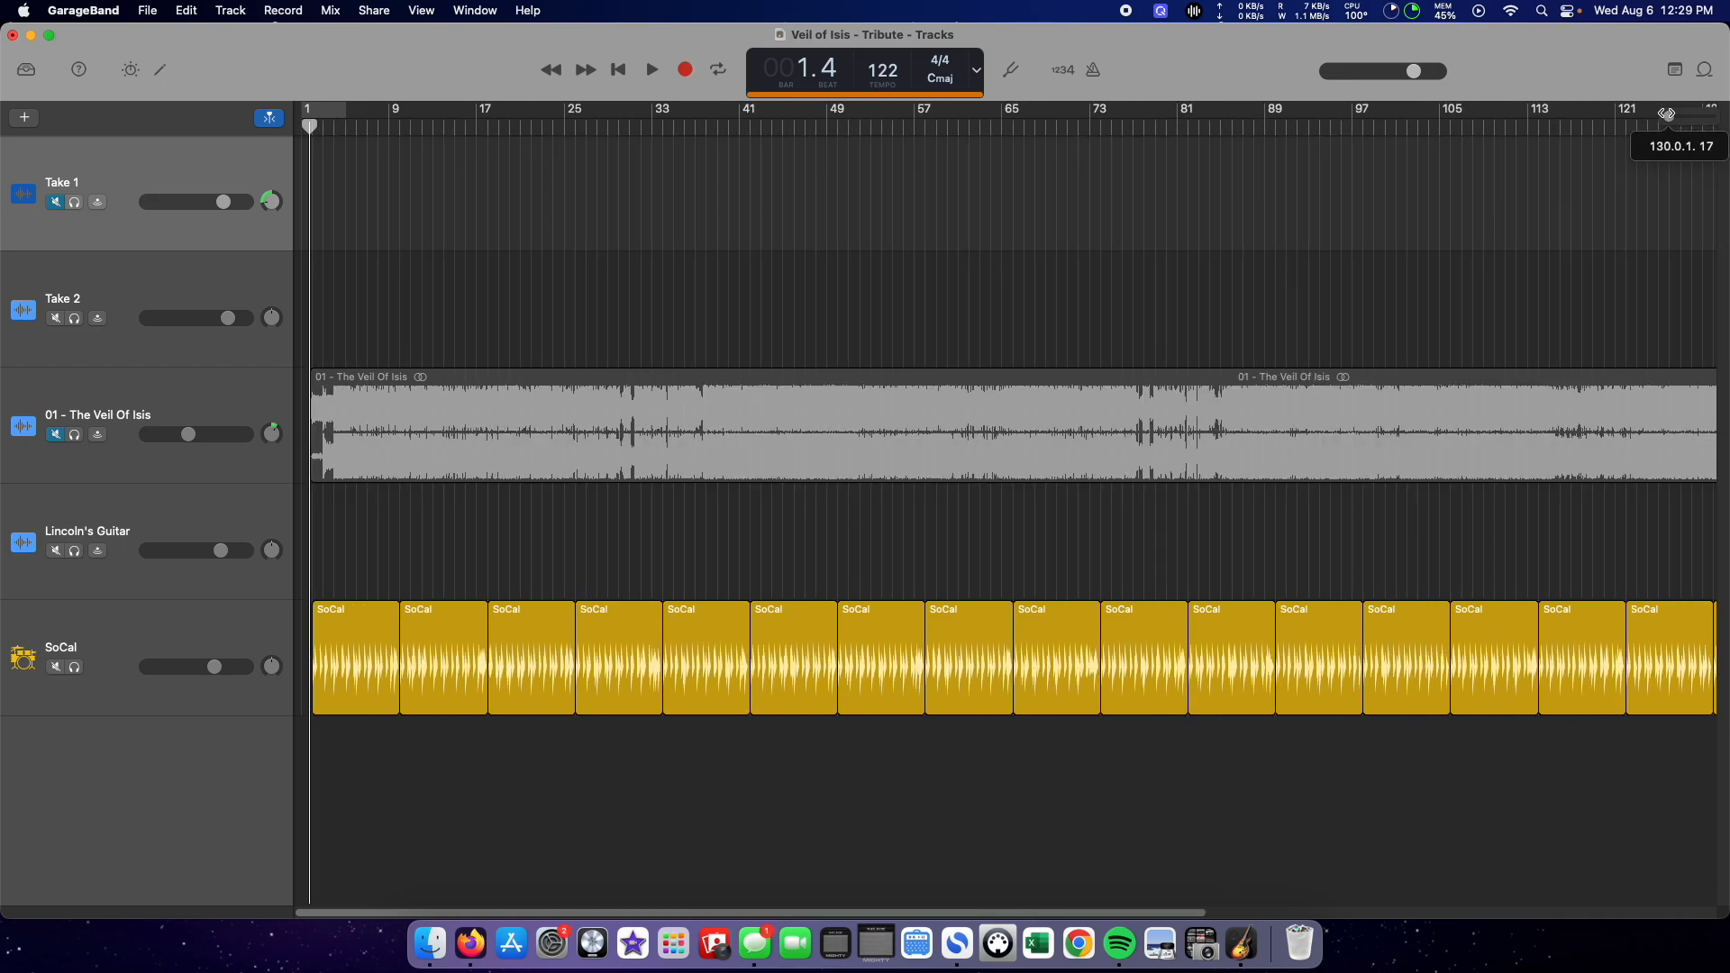
right_click(123, 792)
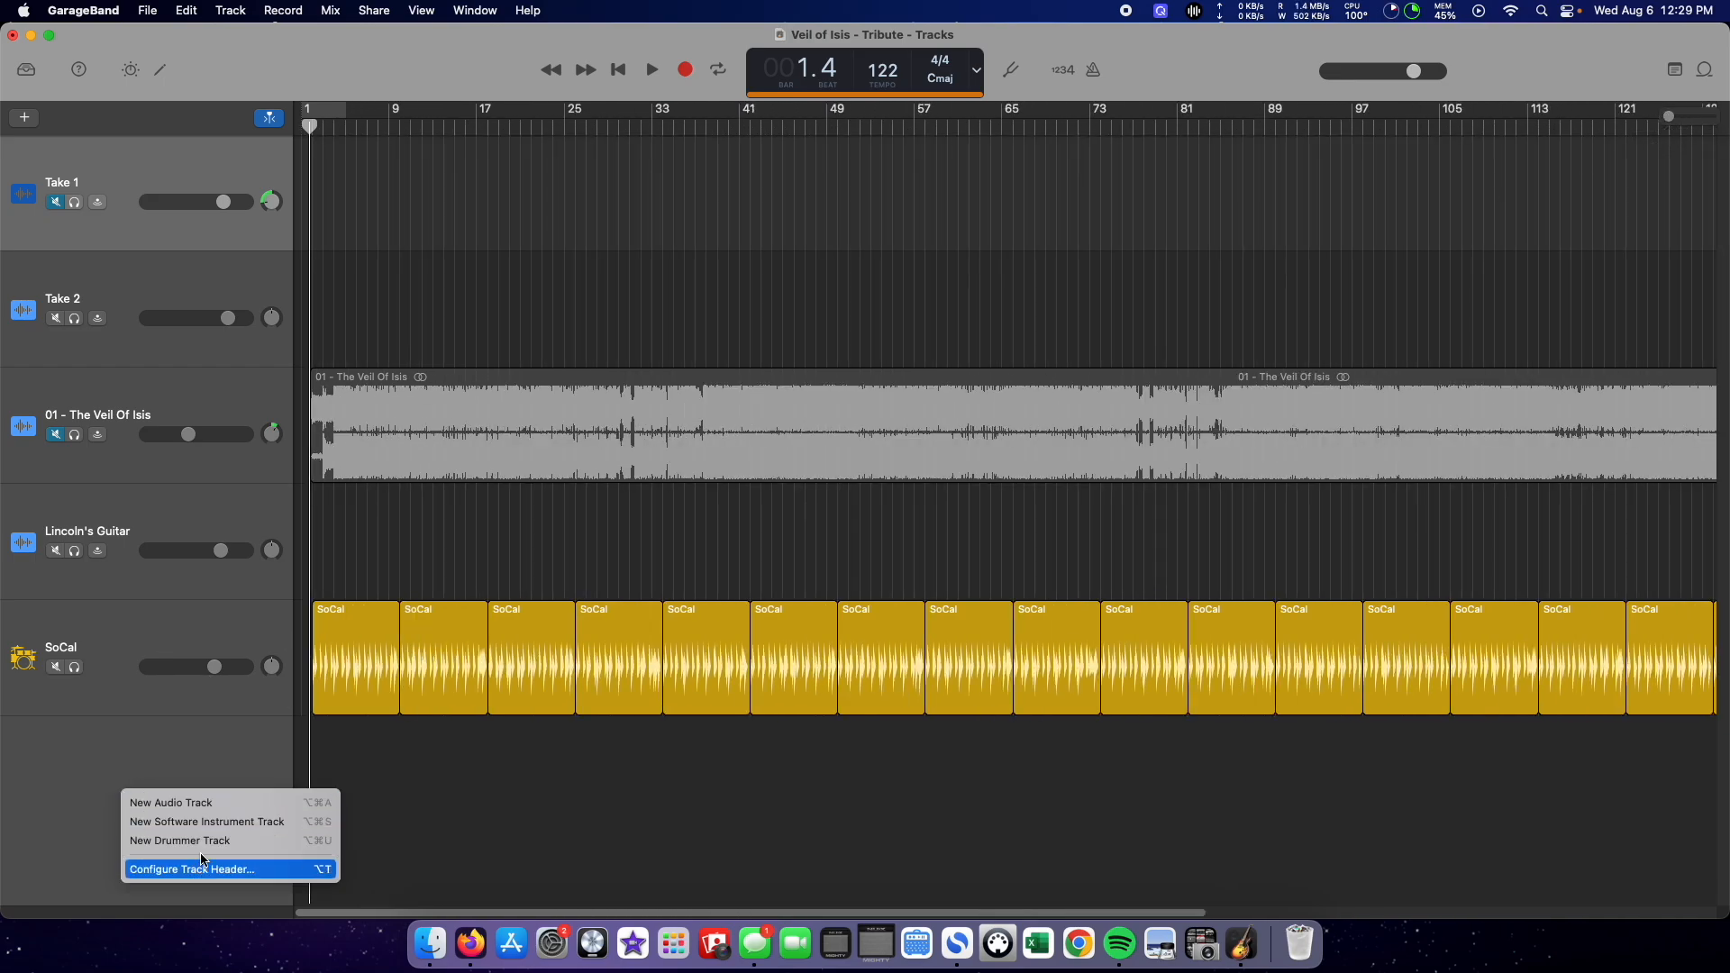
click(58, 778)
double_click(343, 607)
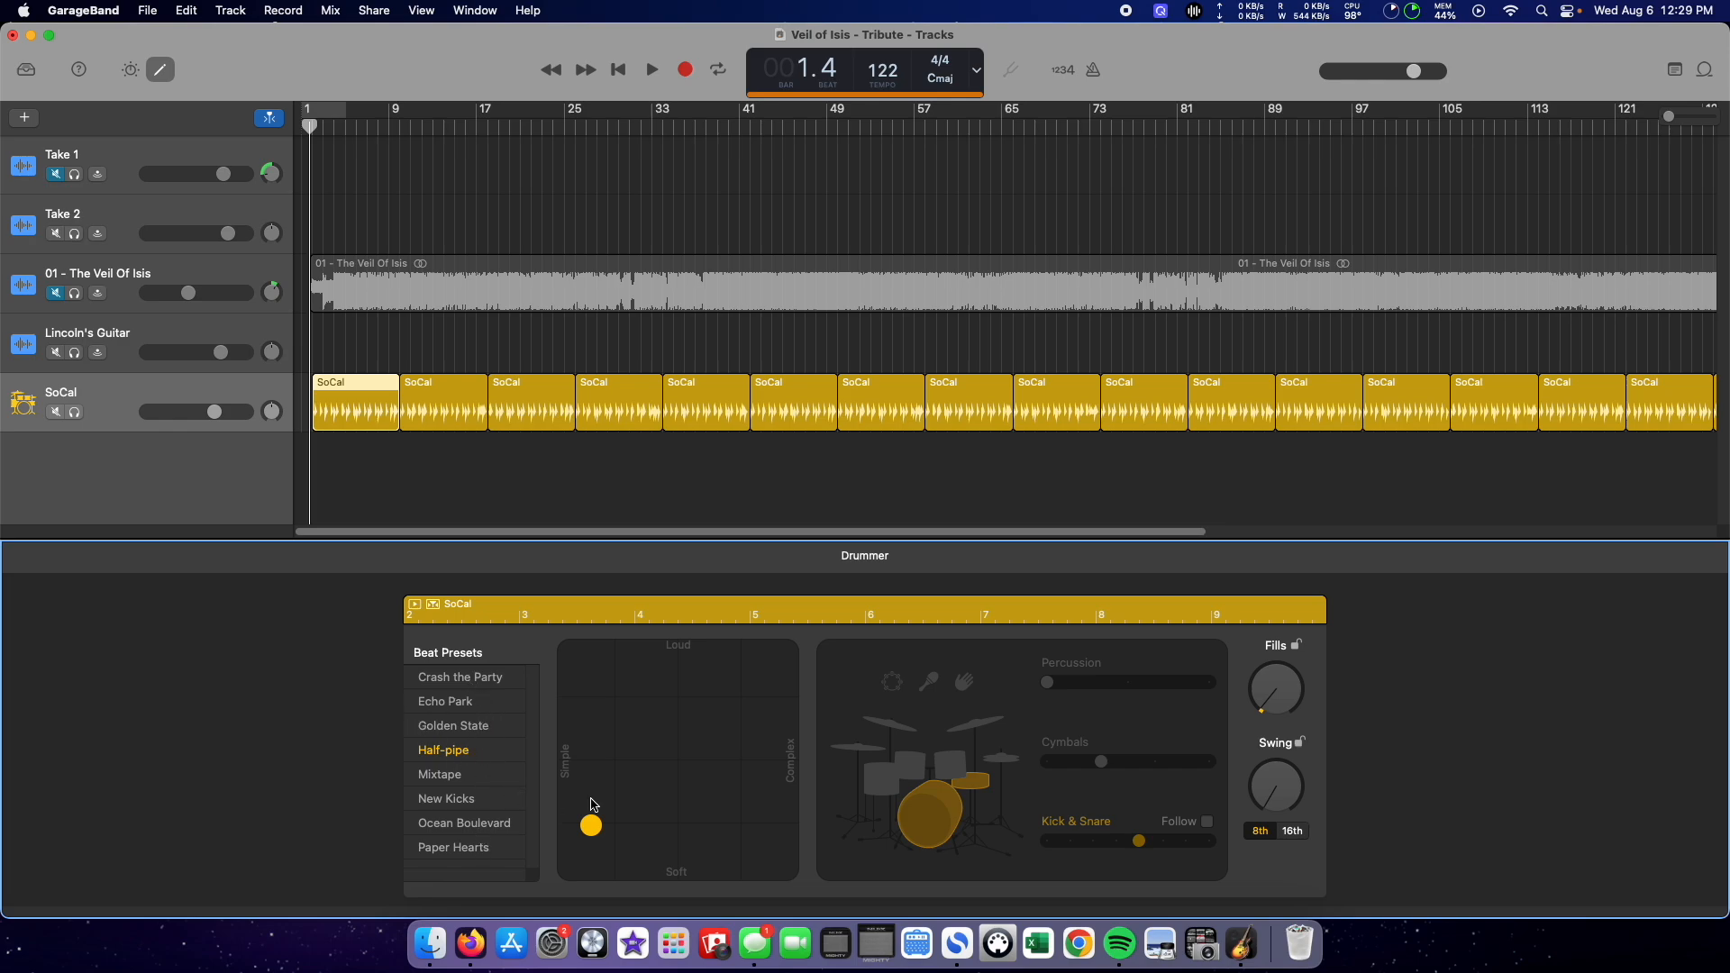
drag(602, 832, 667, 718)
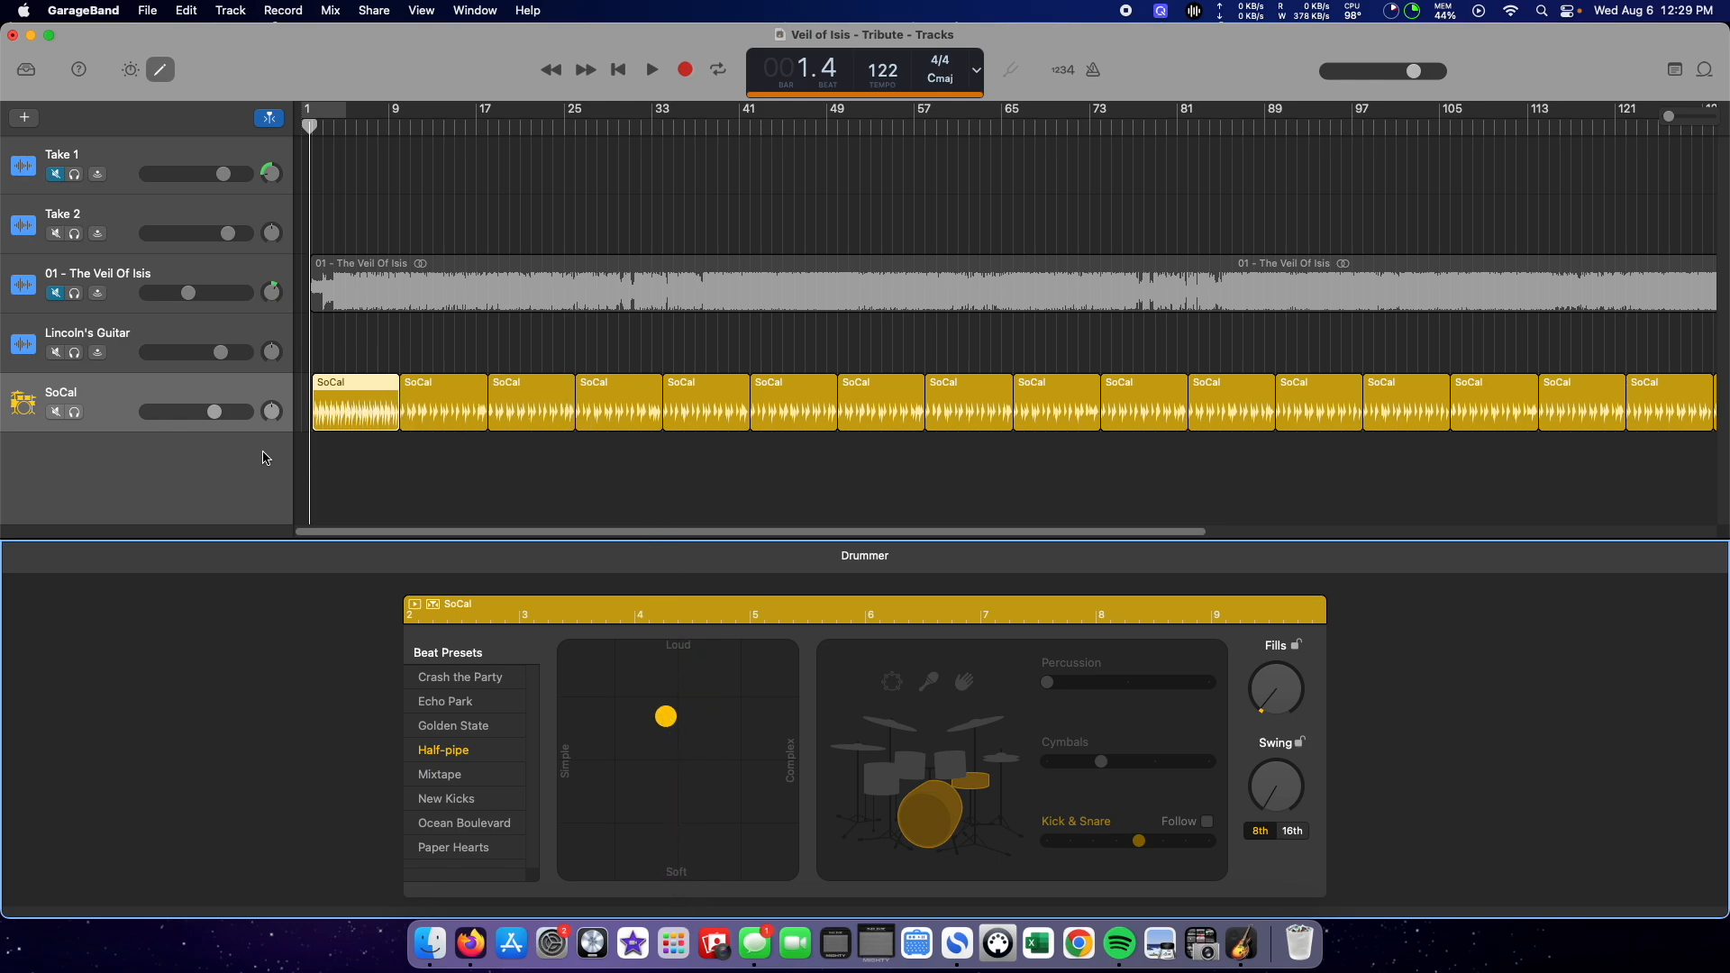
Step: Select all regions on the SoCal track and try several beat settings, ending on a soft, simple one
click(197, 335)
click(227, 388)
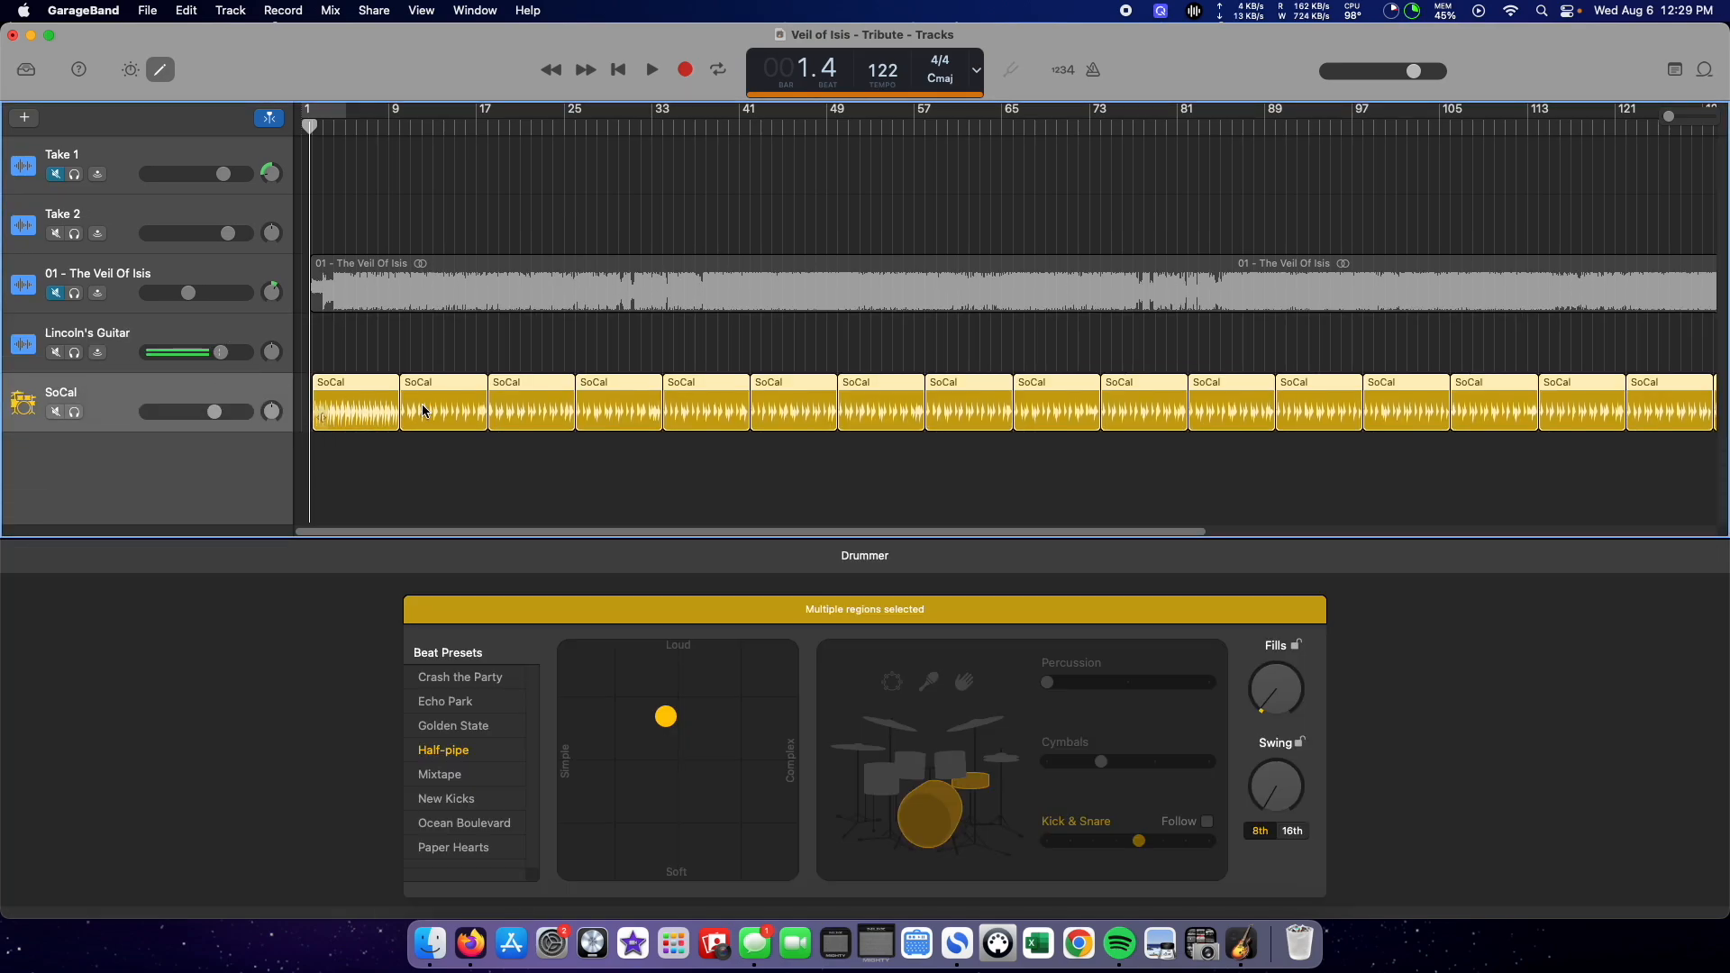
drag(667, 718, 581, 719)
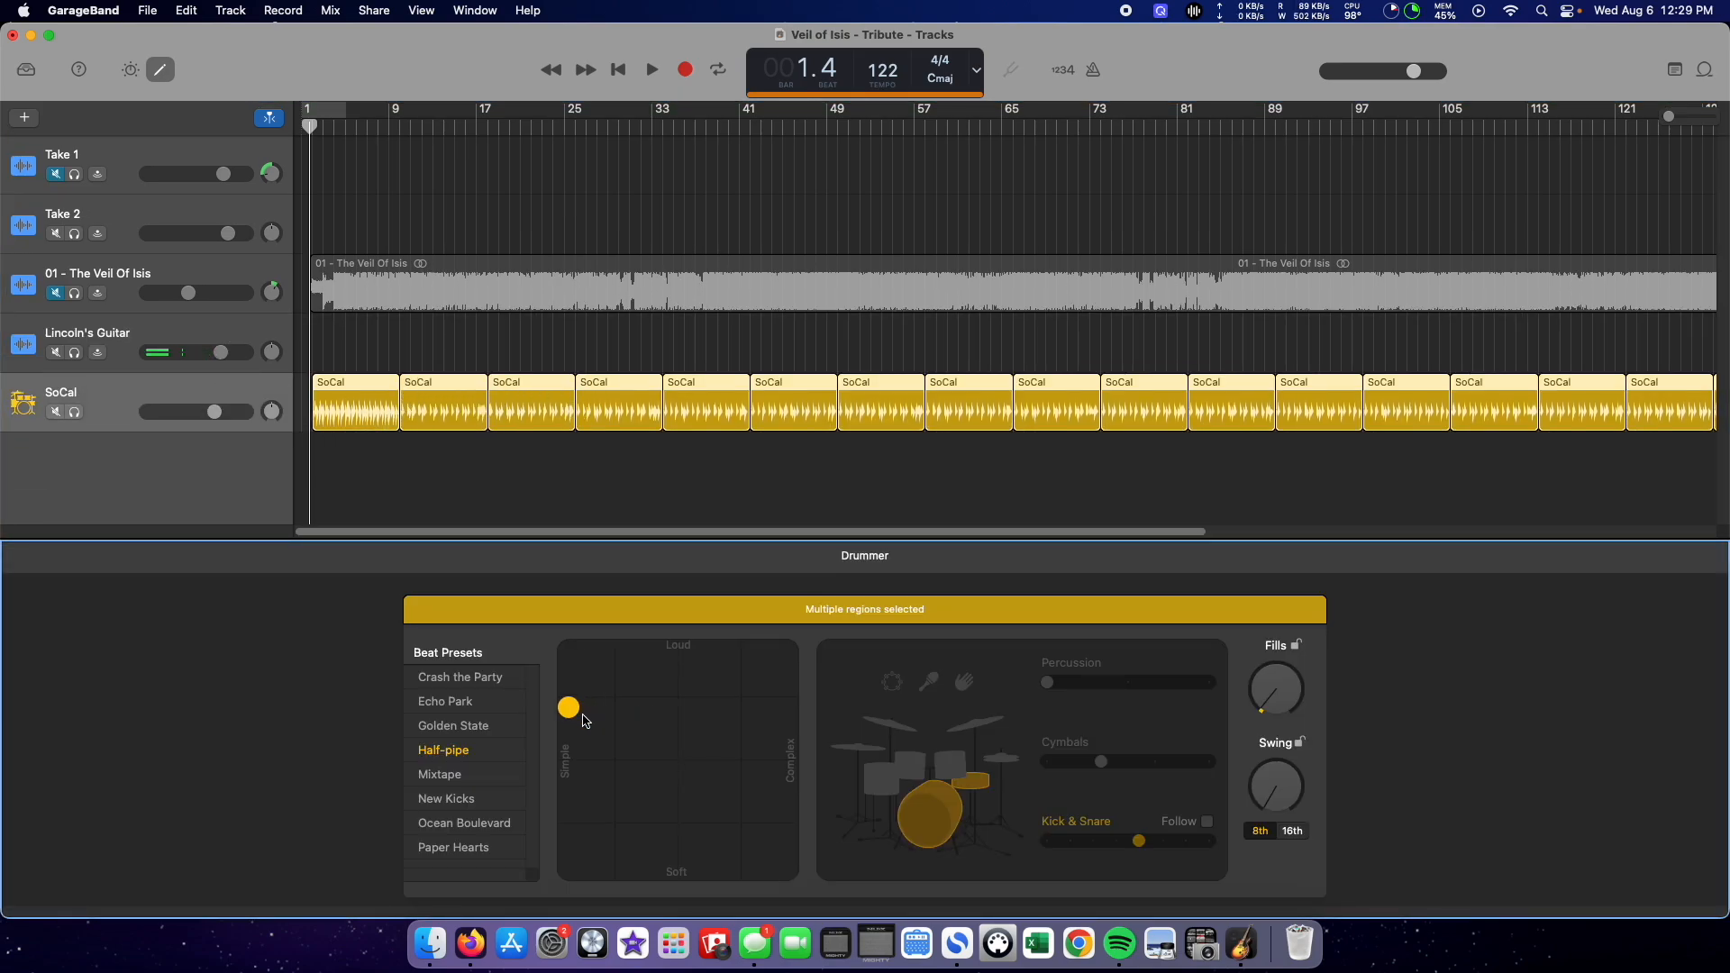
click(787, 692)
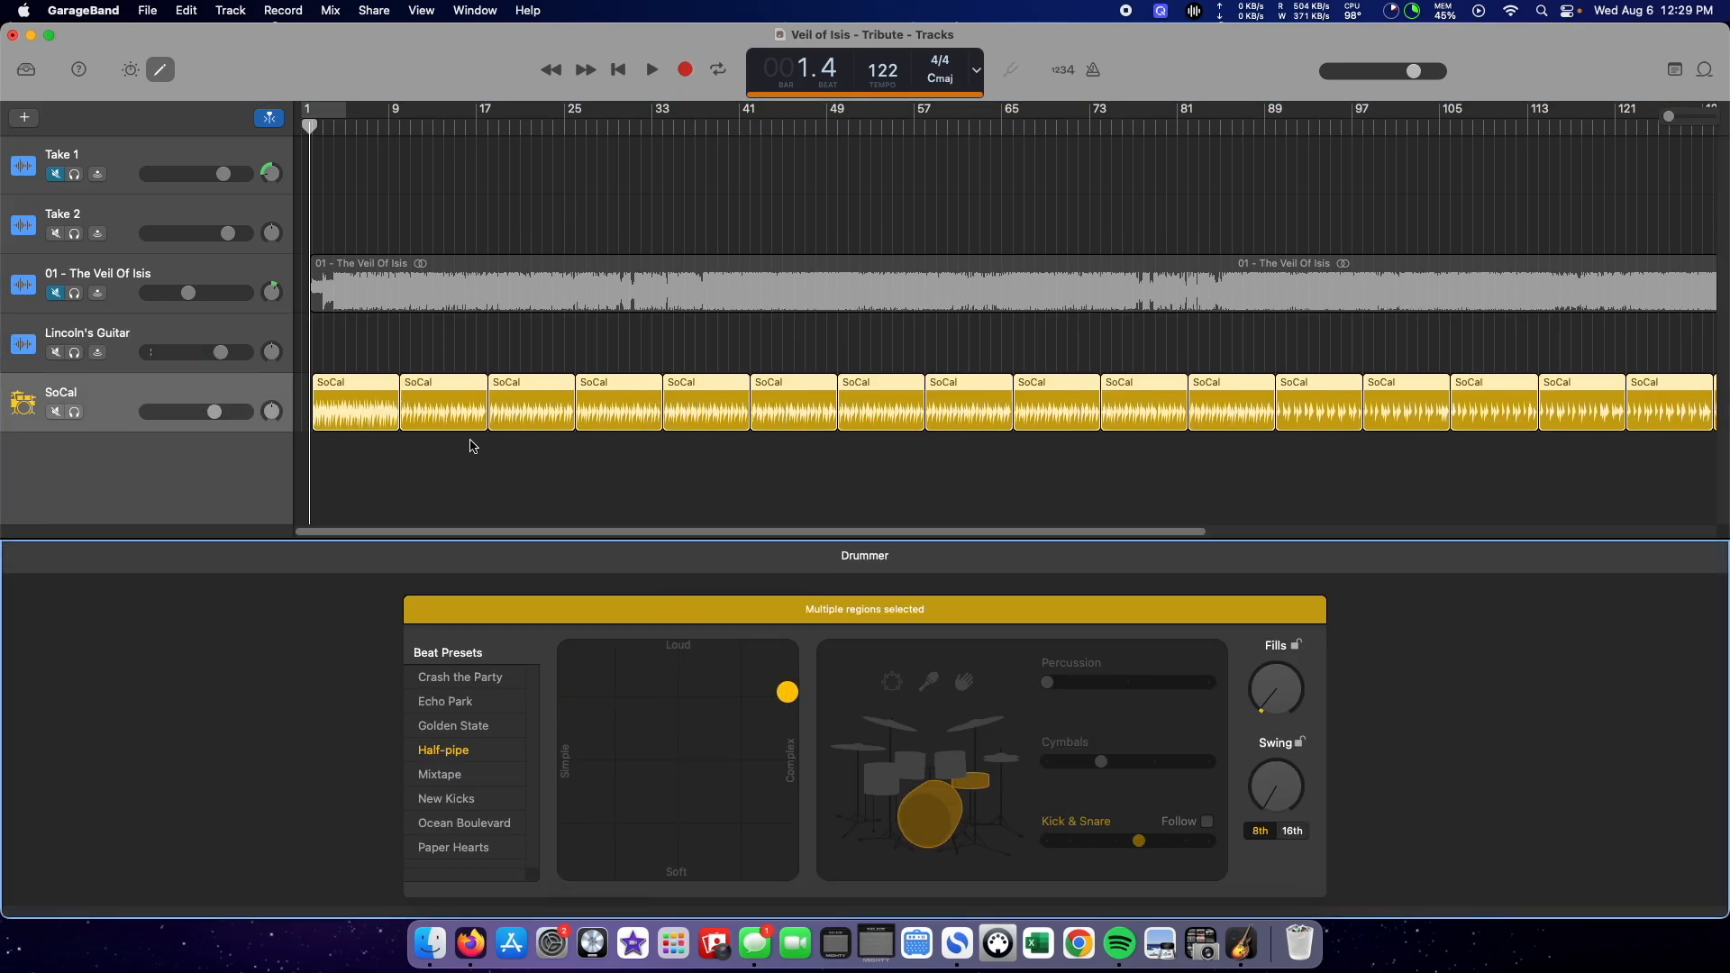
drag(788, 692, 603, 872)
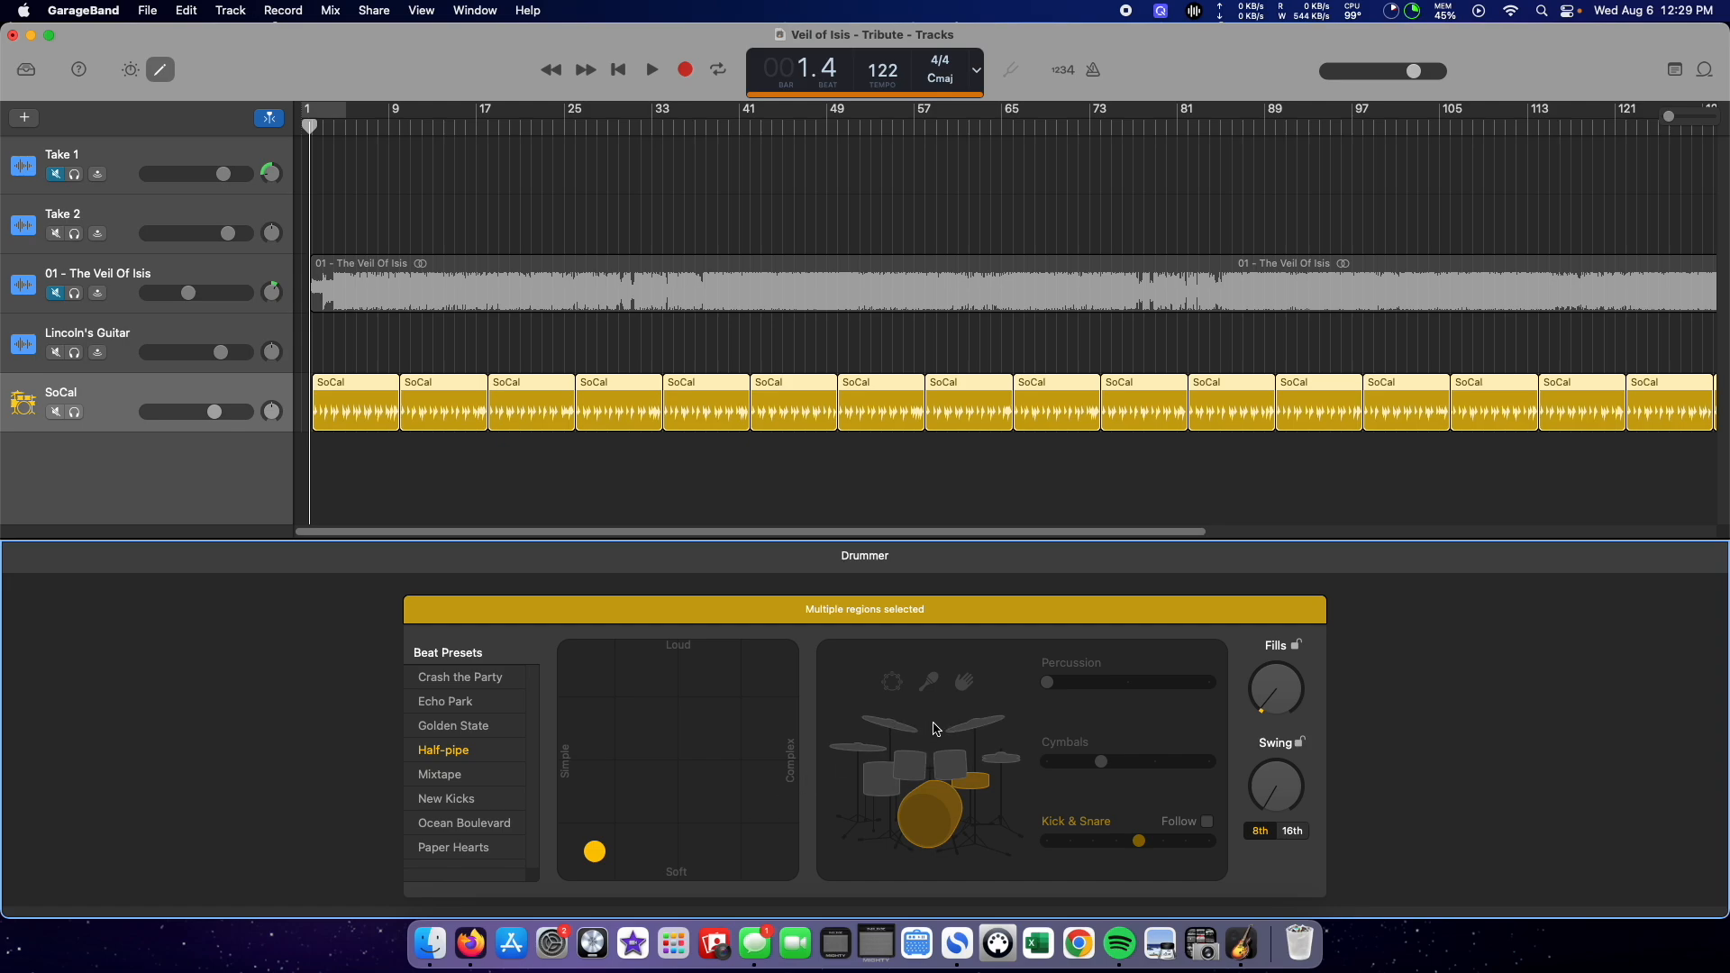
Step: Add cymbals to the SoCal beat with a higher pattern variation and increase the fills slightly
click(980, 728)
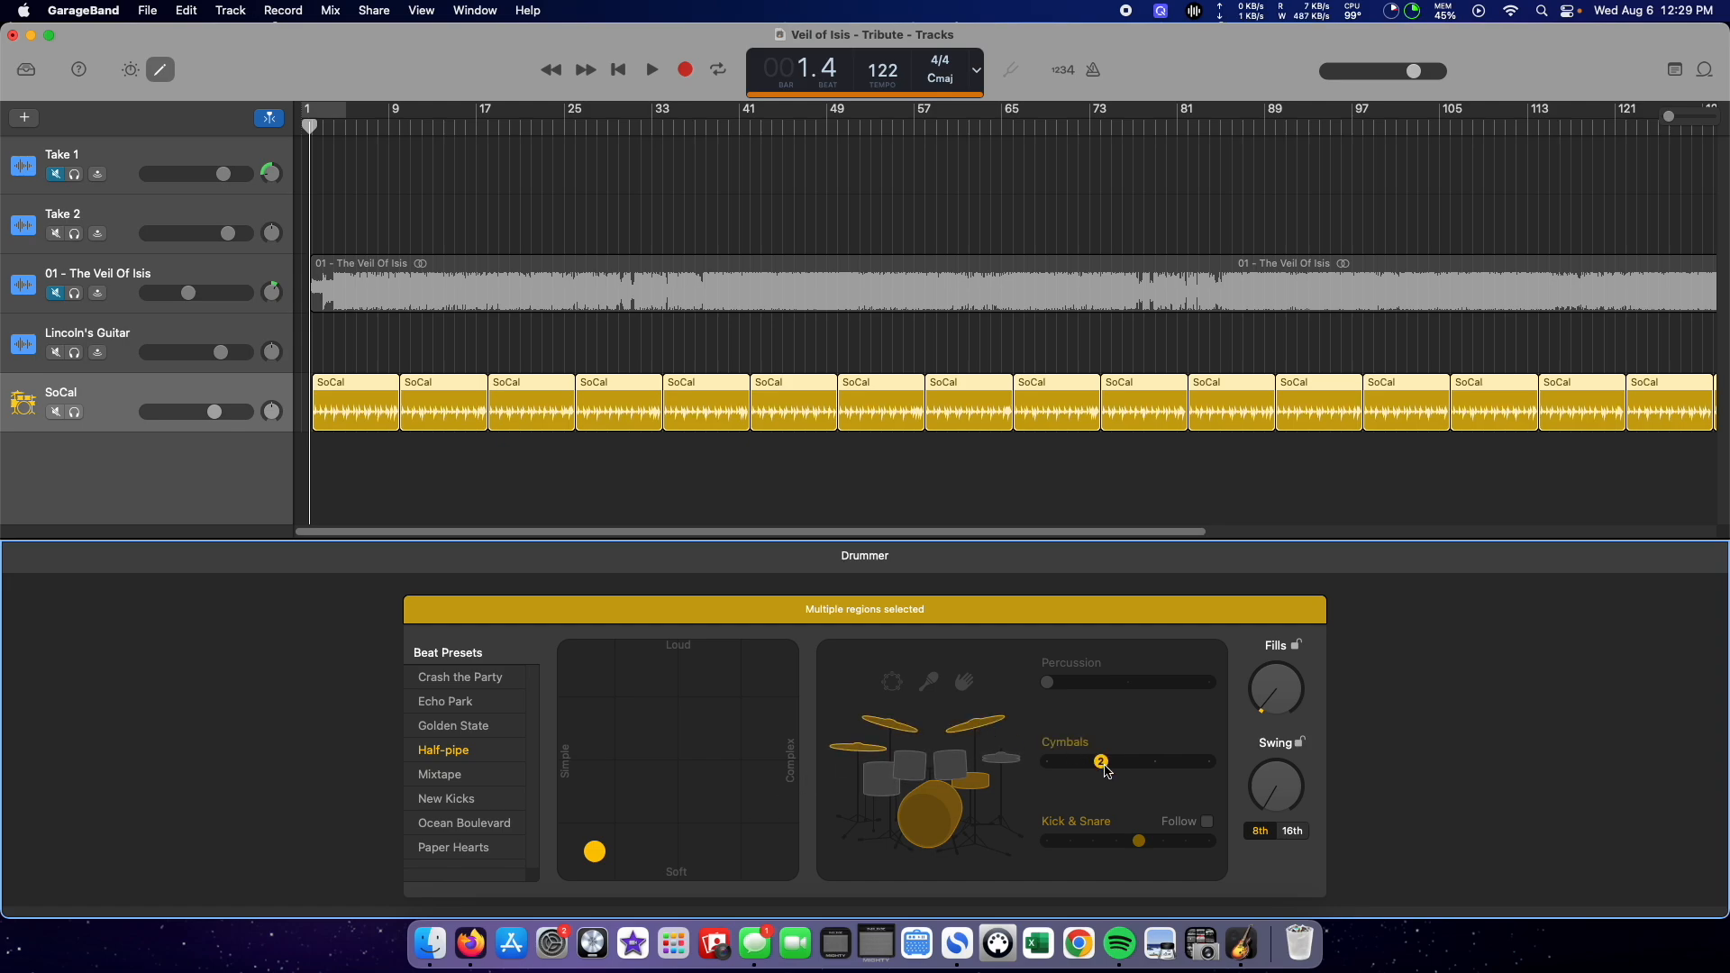
click(1047, 760)
click(1150, 760)
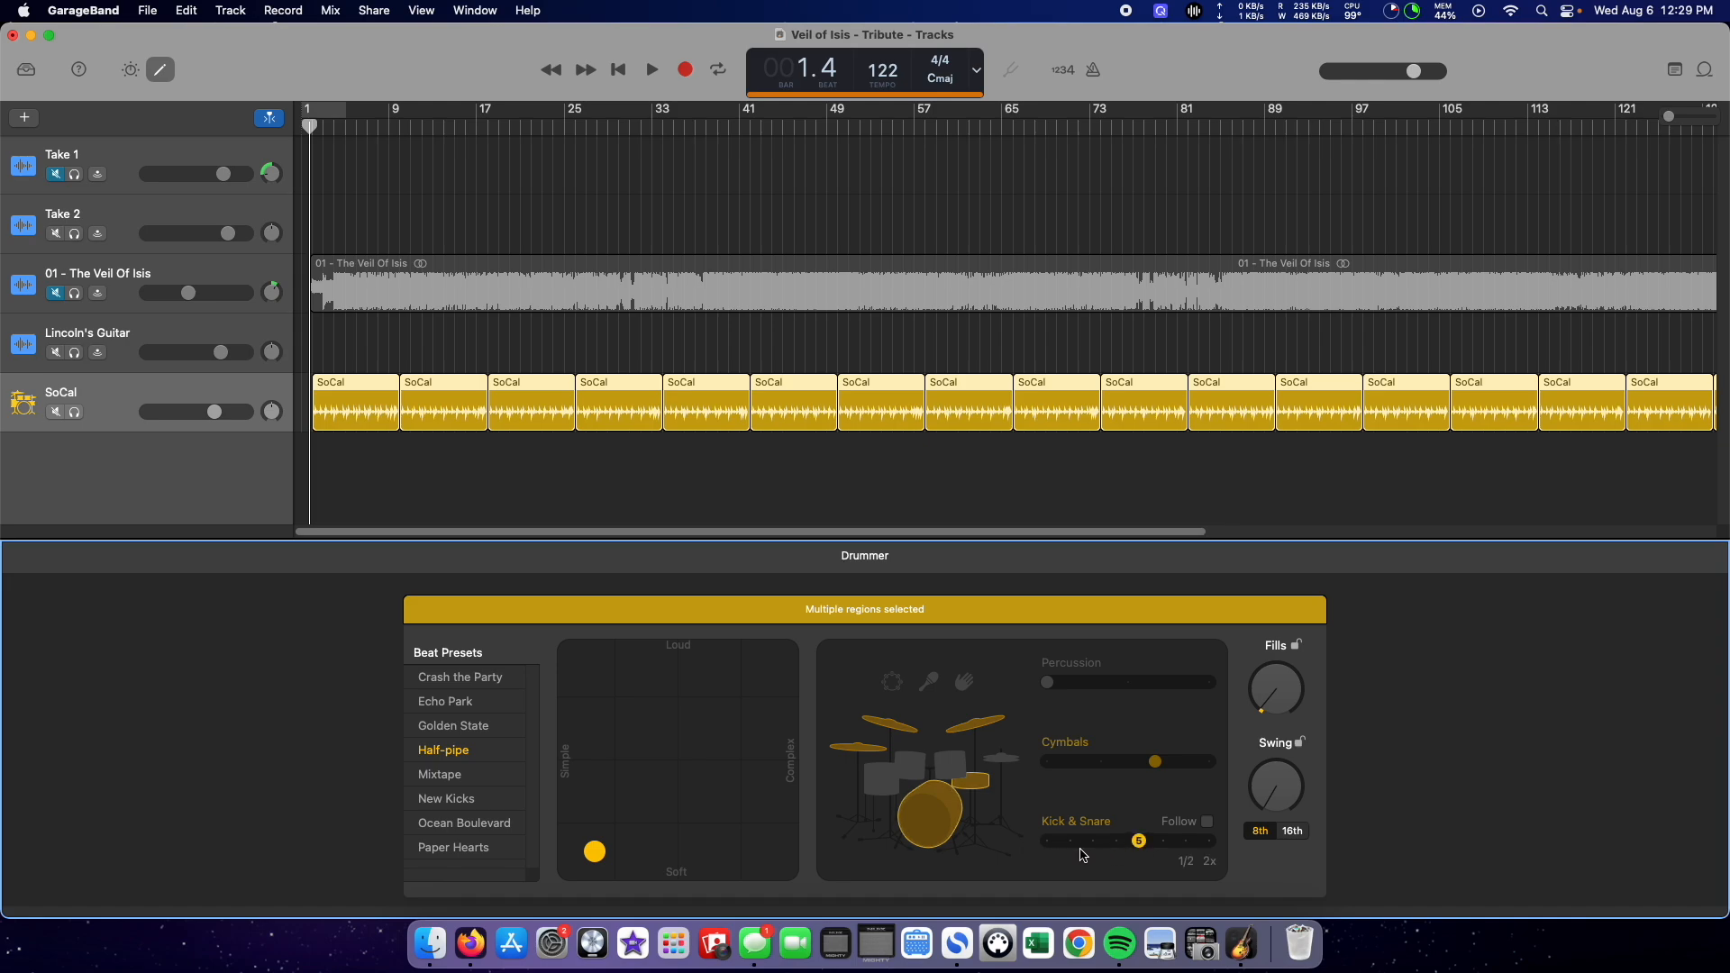
drag(1271, 696, 1261, 737)
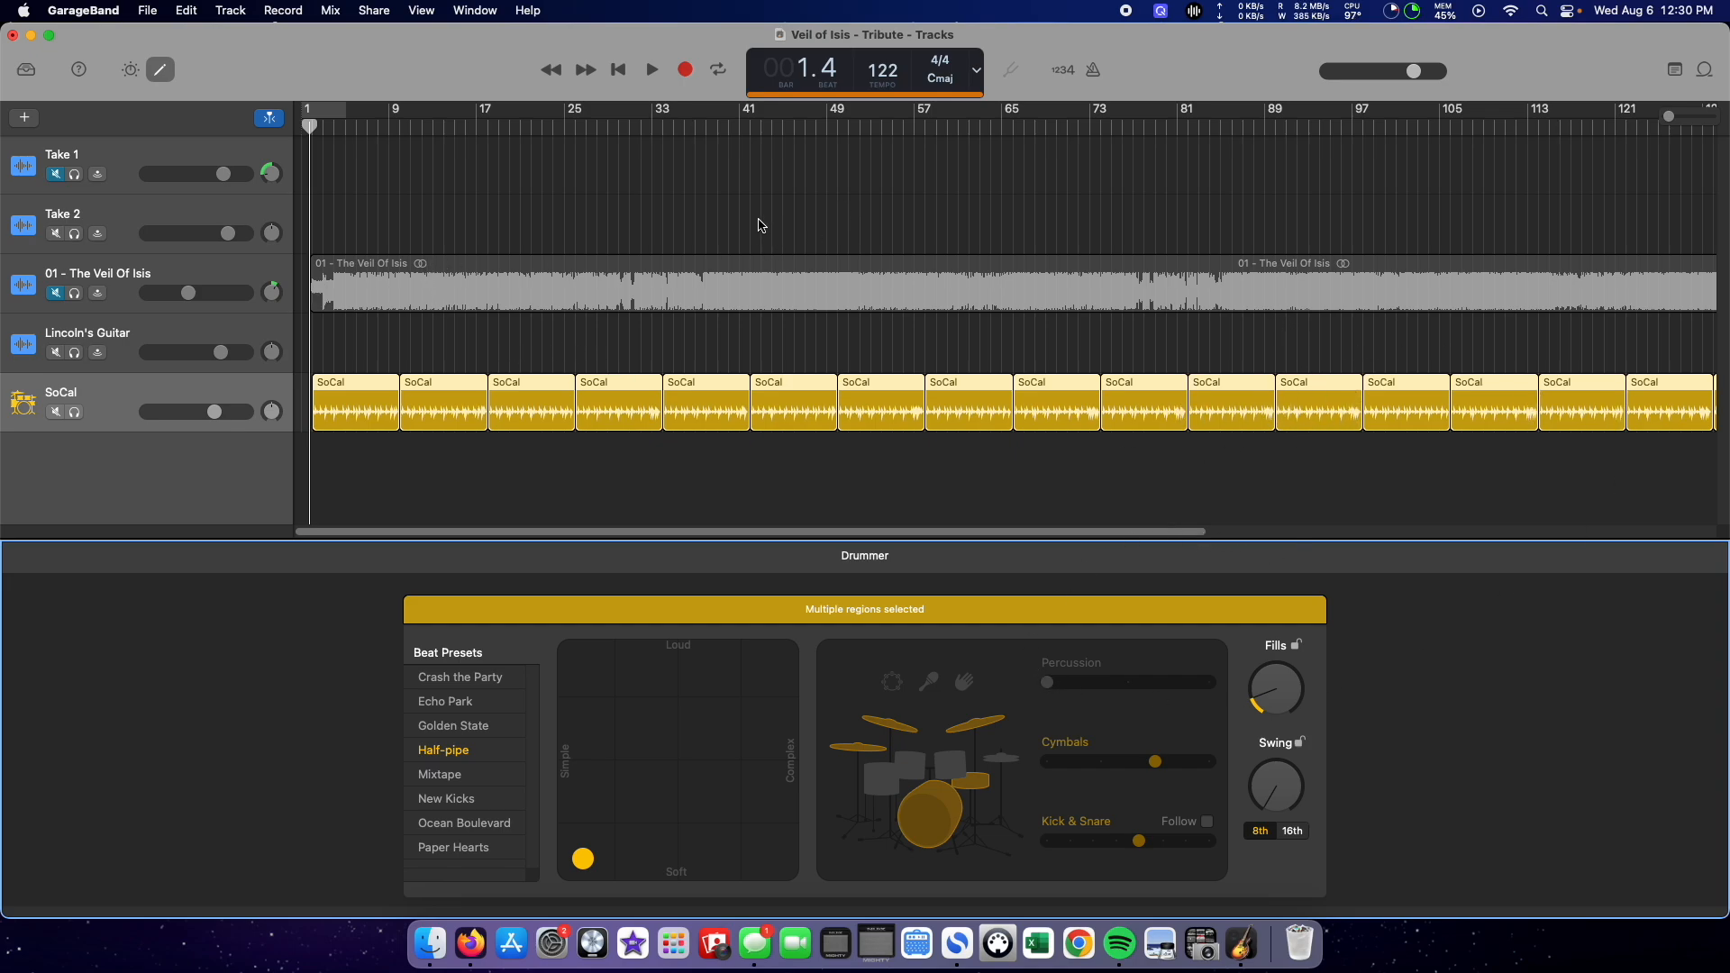
Step: Check the Save As name and location for the project and cancel without saving
click(147, 10)
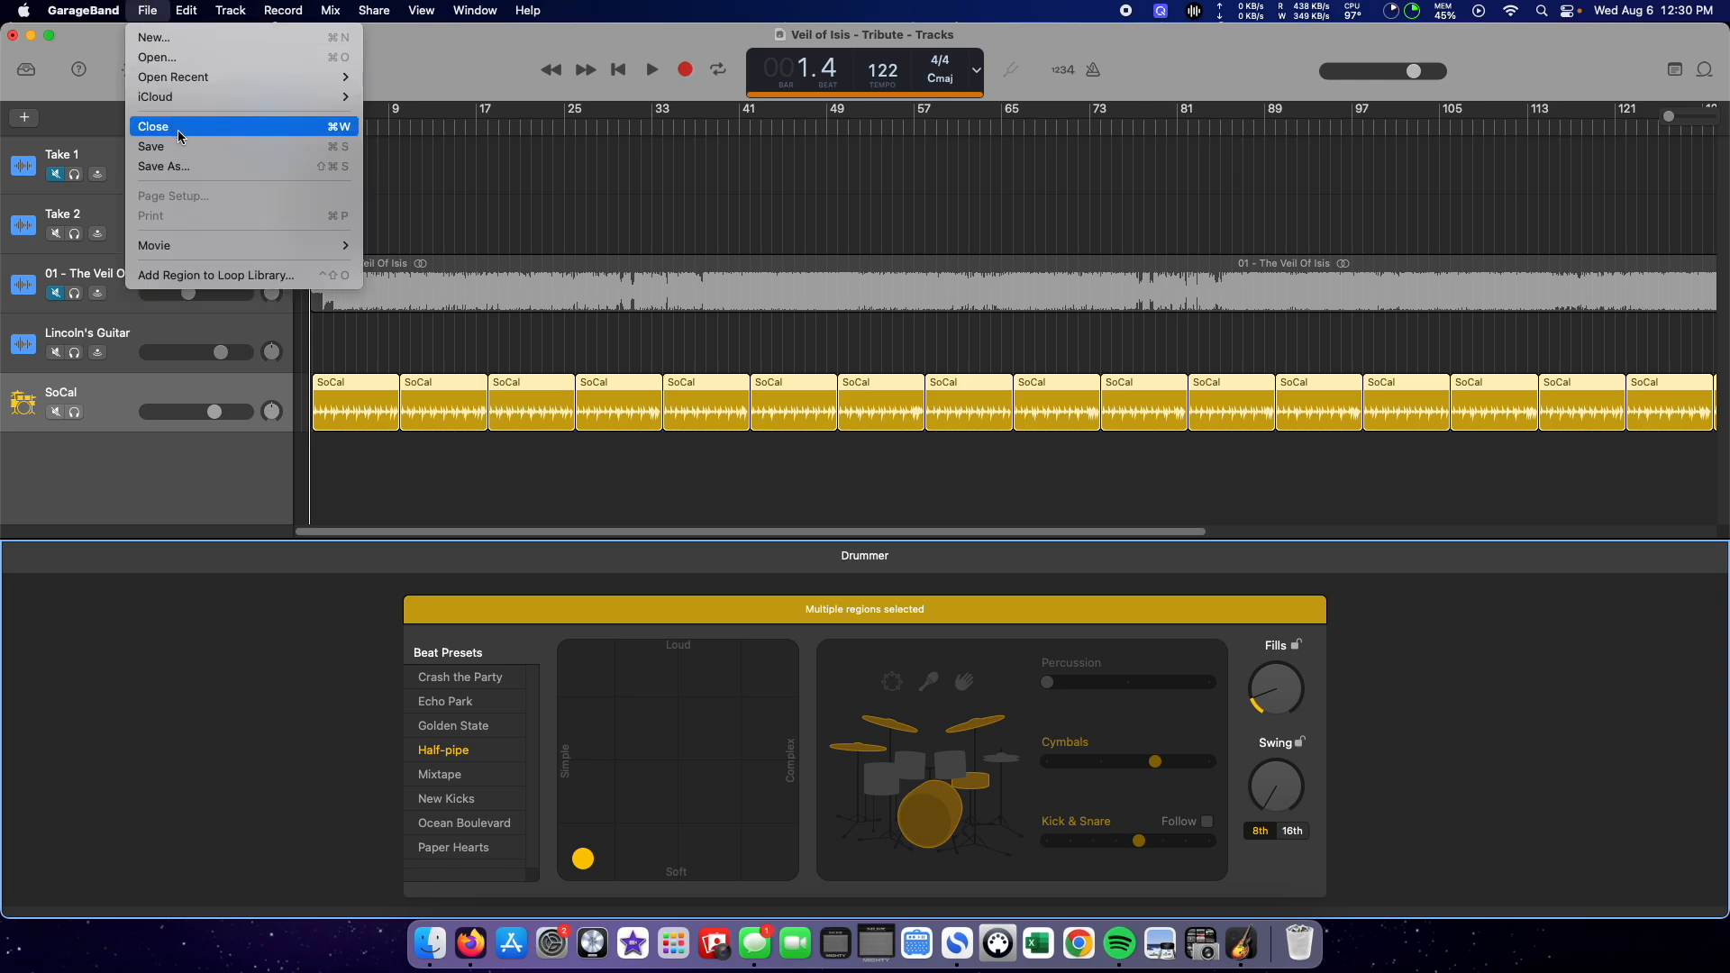
click(191, 168)
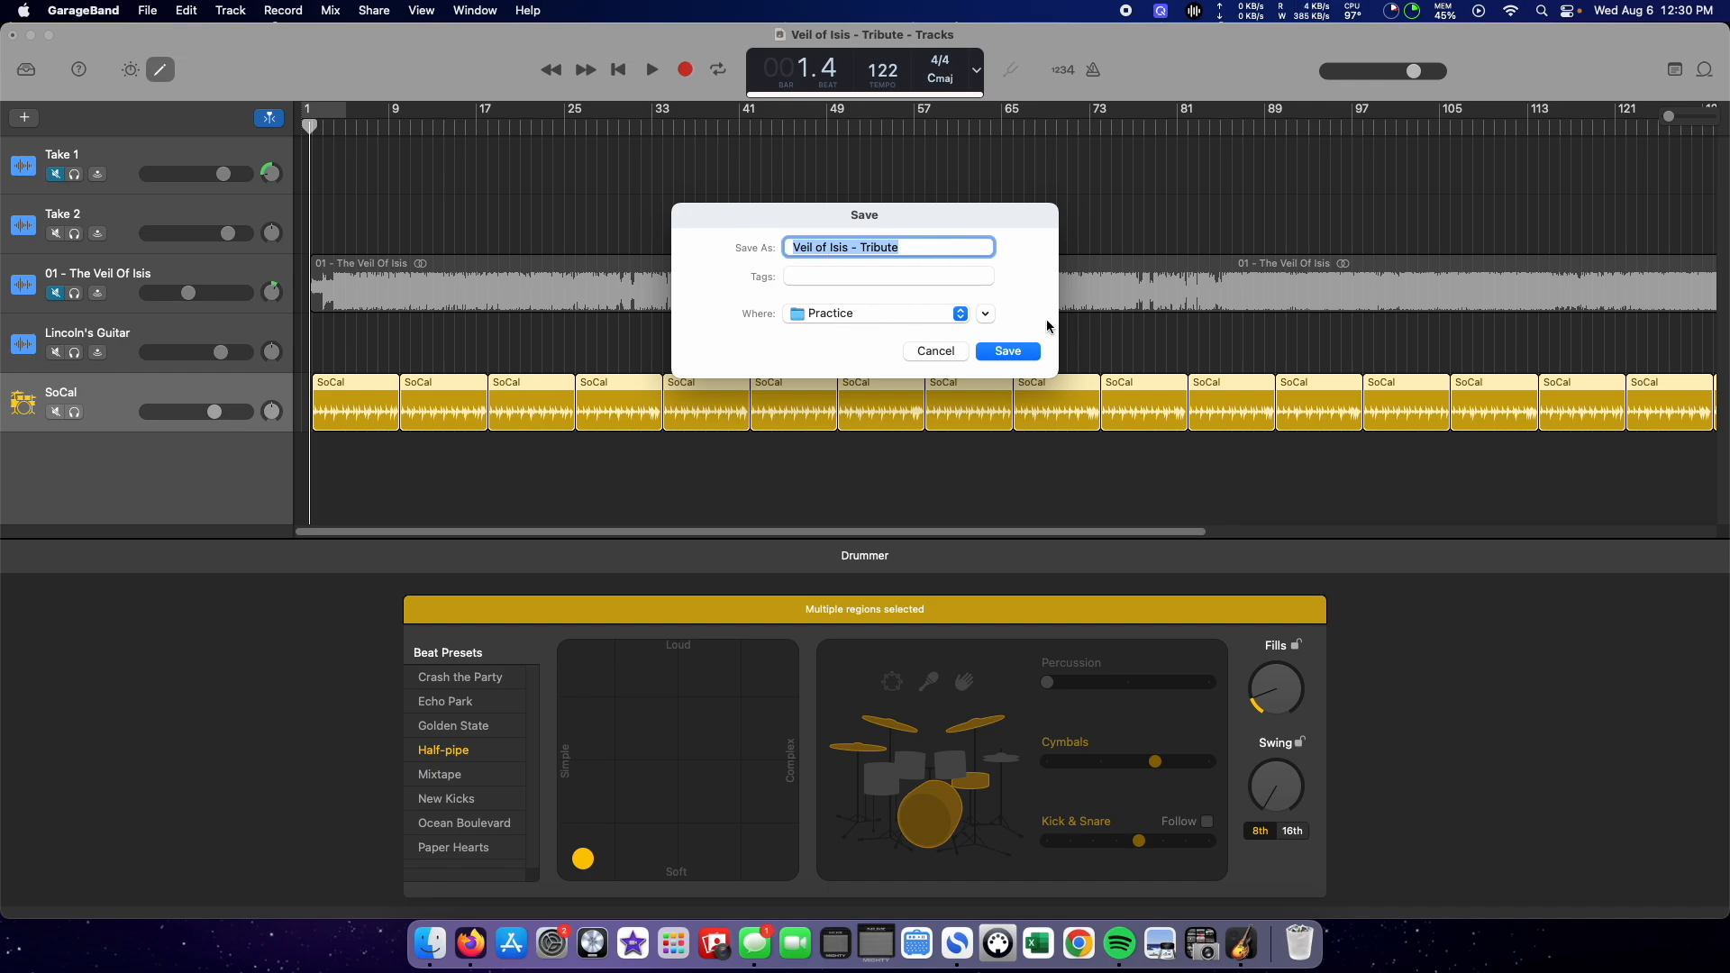
click(937, 351)
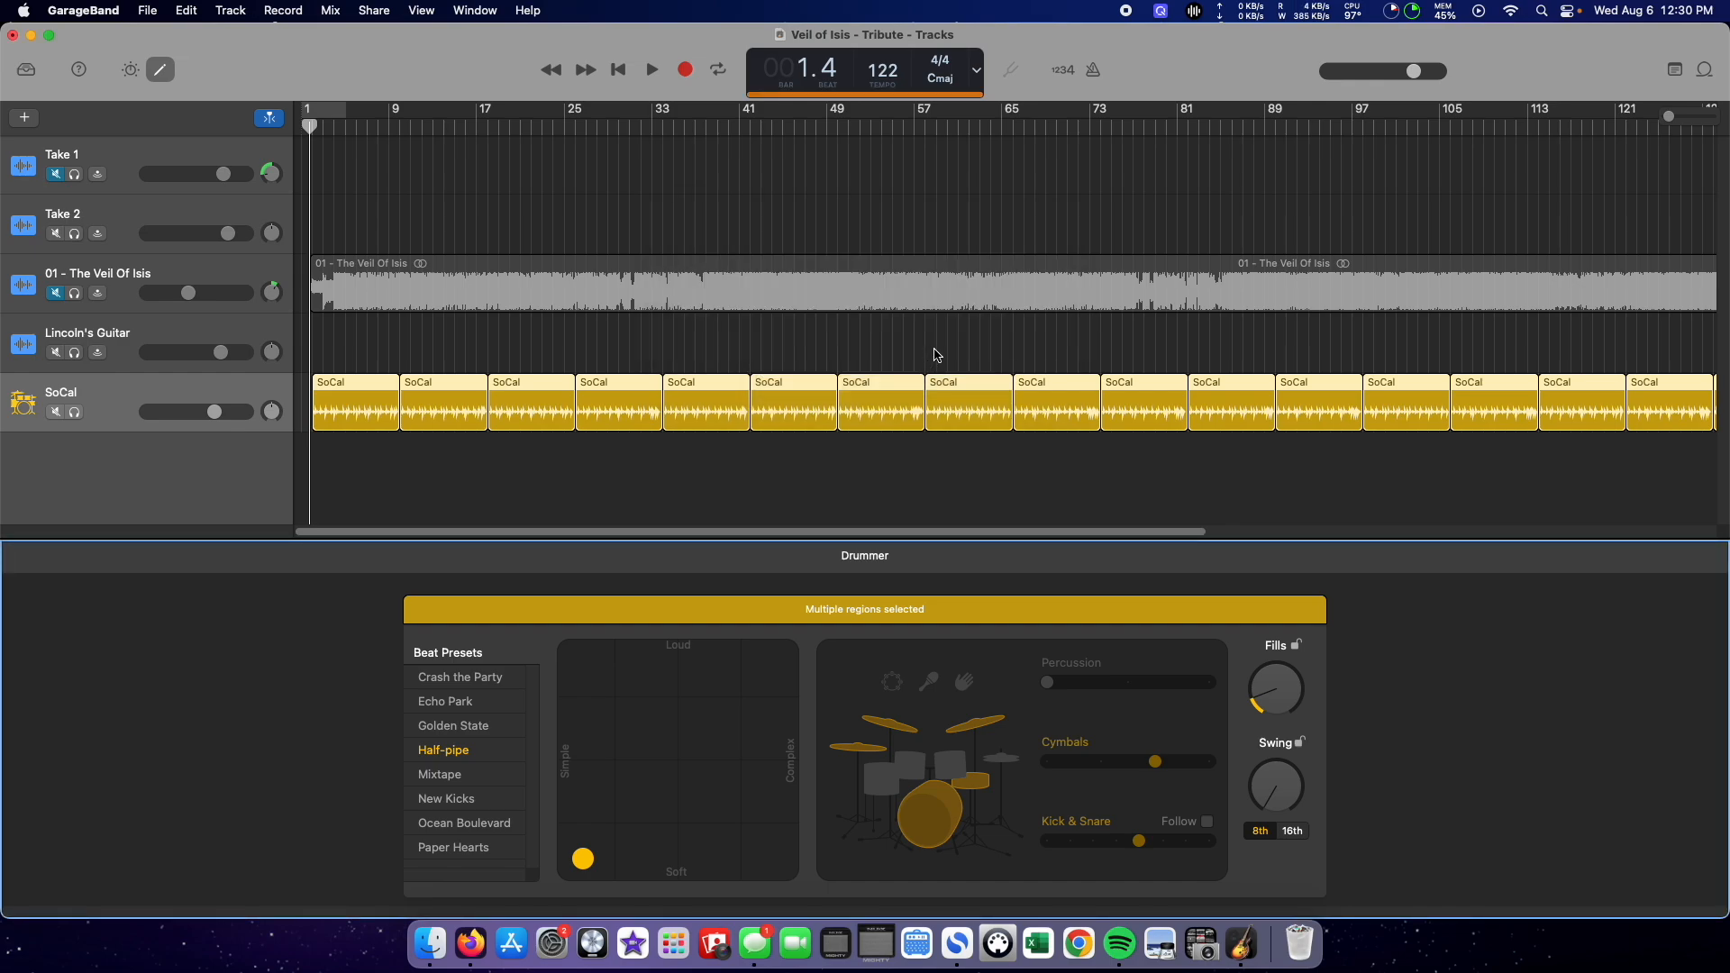